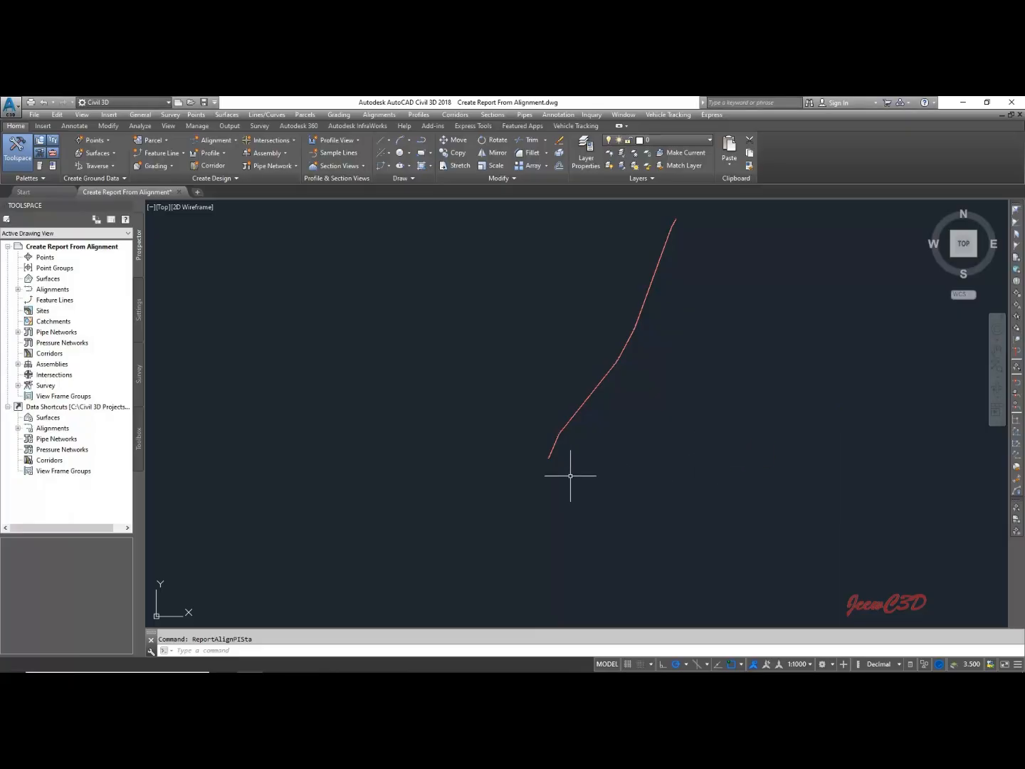
scroll(558, 459, "up", 8)
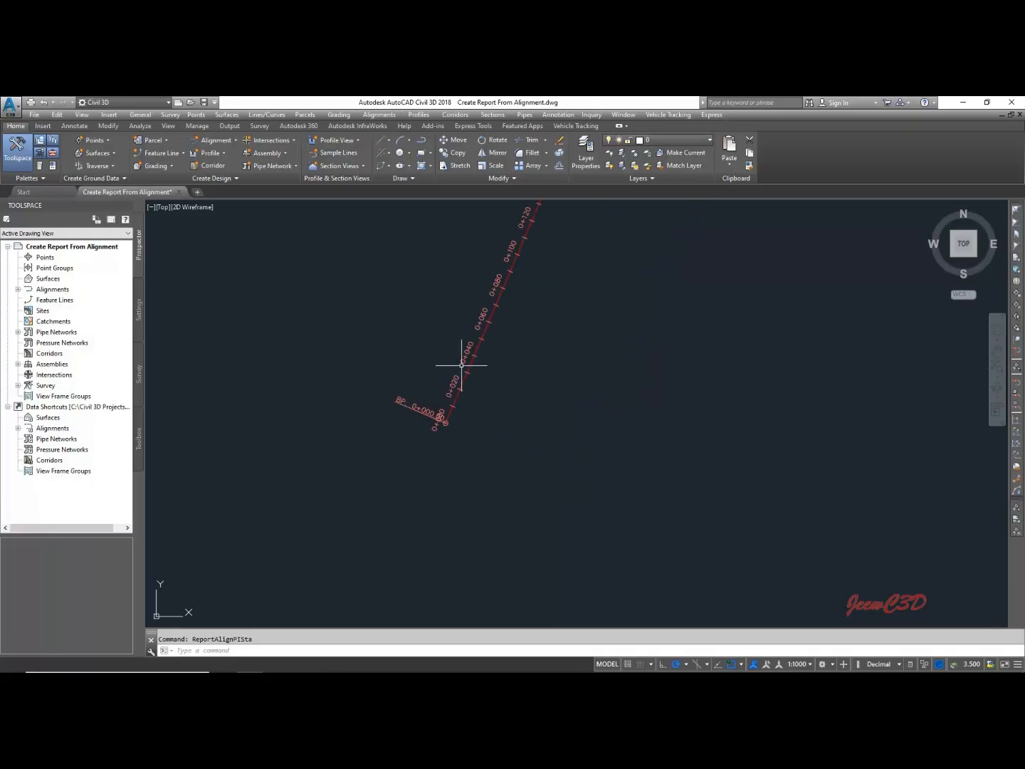
scroll(456, 365, "up", 5)
scroll(431, 378, "down", 2)
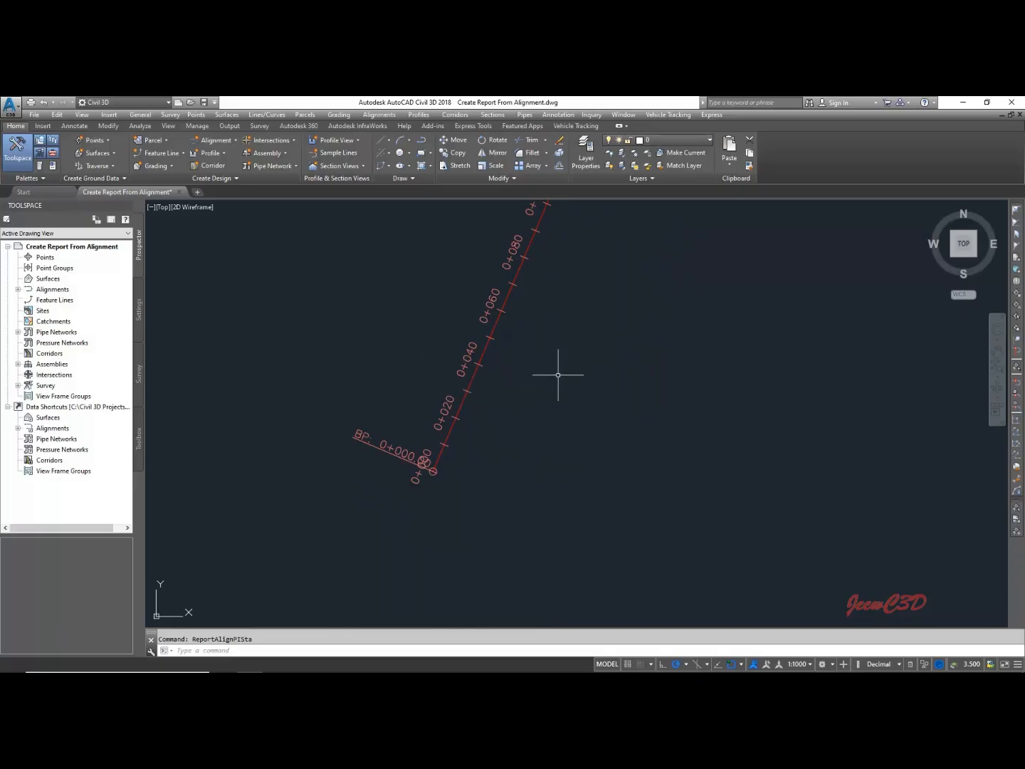
middle_click_drag(558, 375, 529, 441)
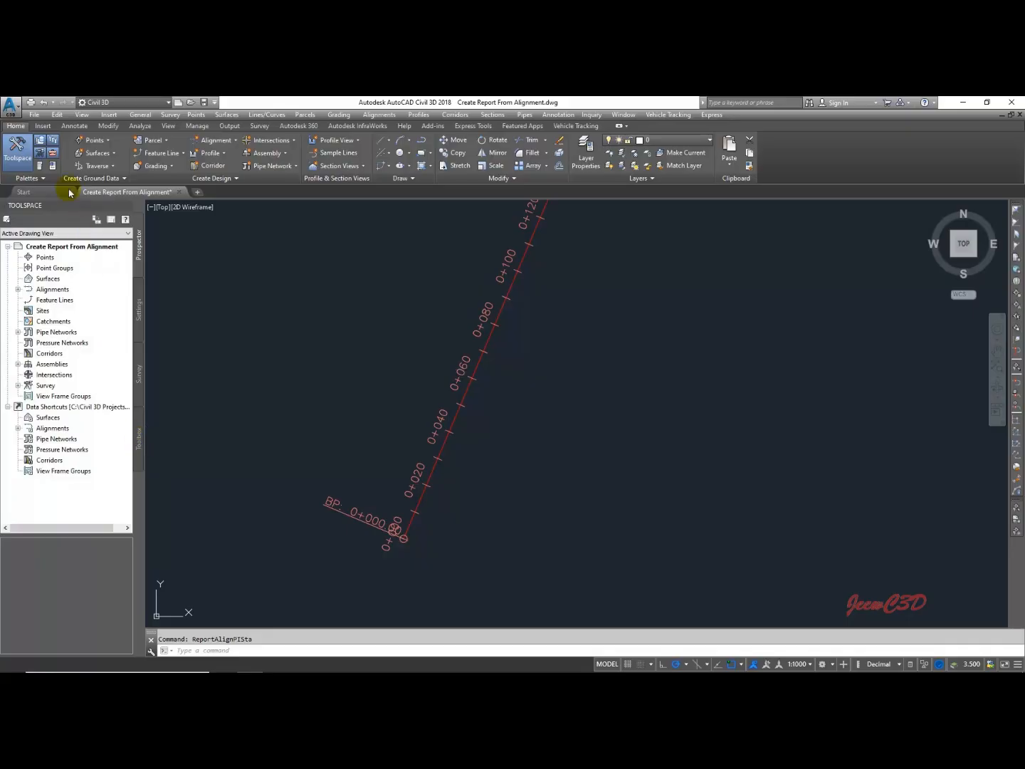
Step: Show the Toolbox in the Toolspace and expand the Alignment reports under Reports Manager
left_click(54, 154)
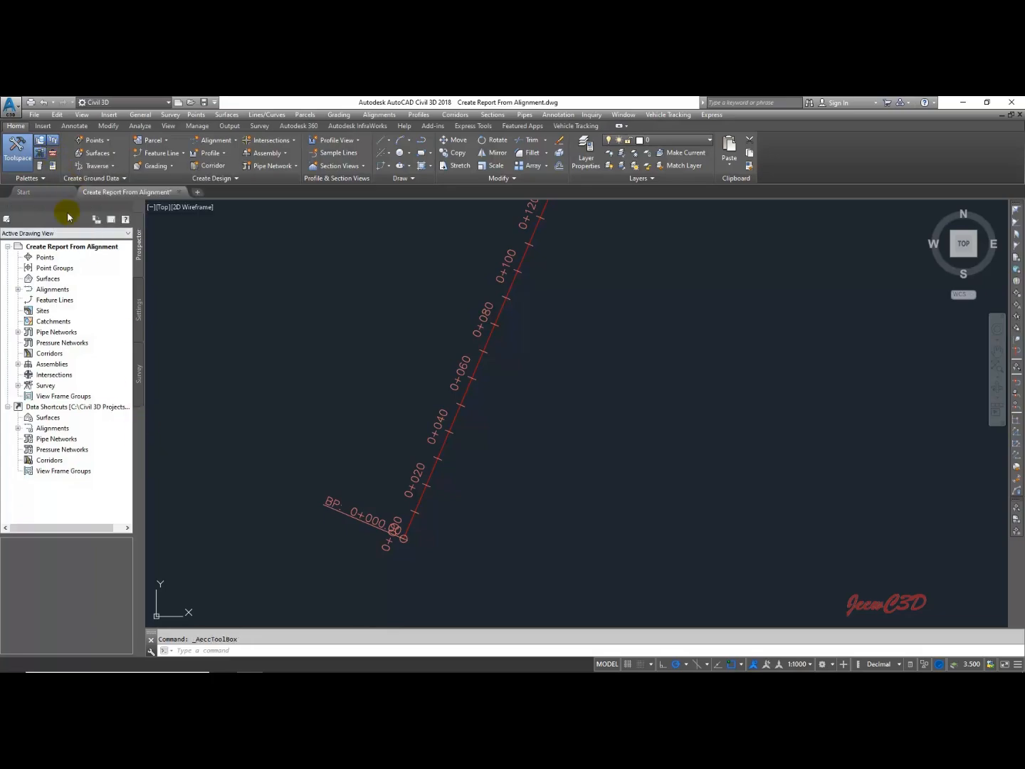
left_click(54, 154)
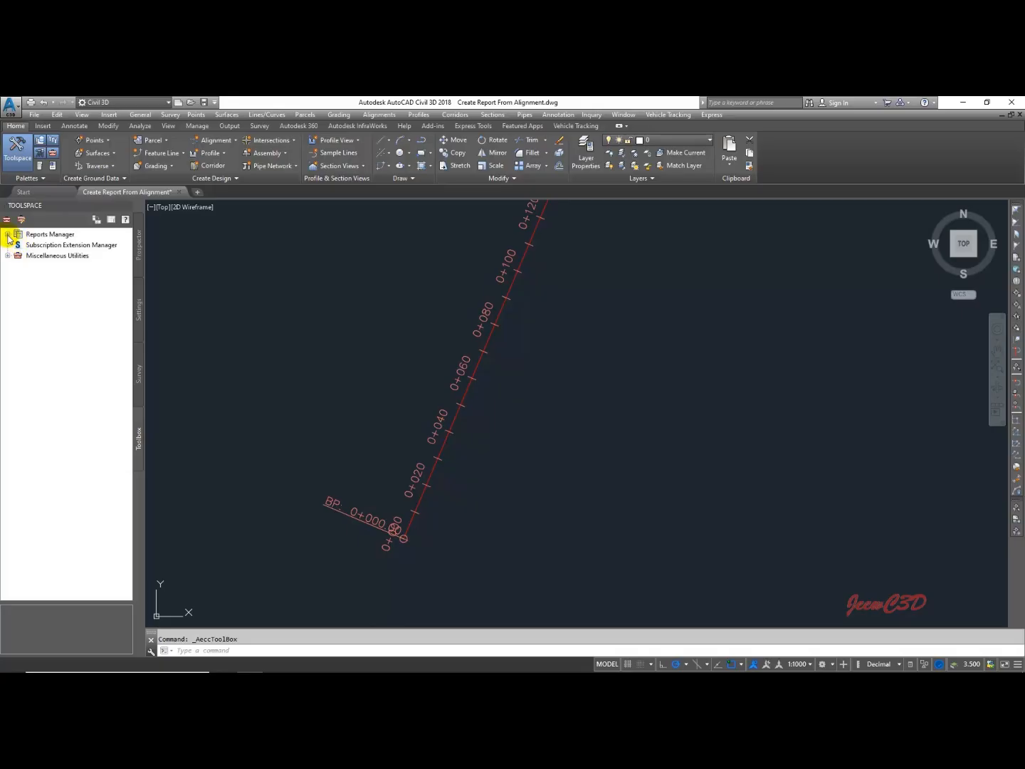
left_click(7, 234)
left_click(51, 246)
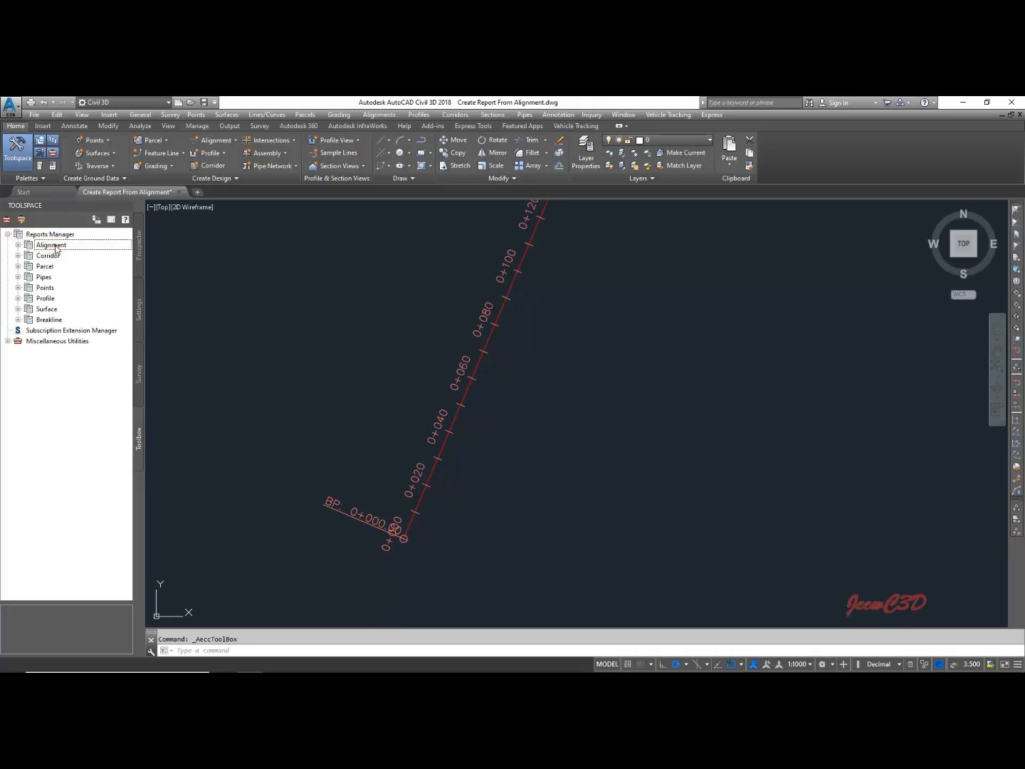
left_click(18, 245)
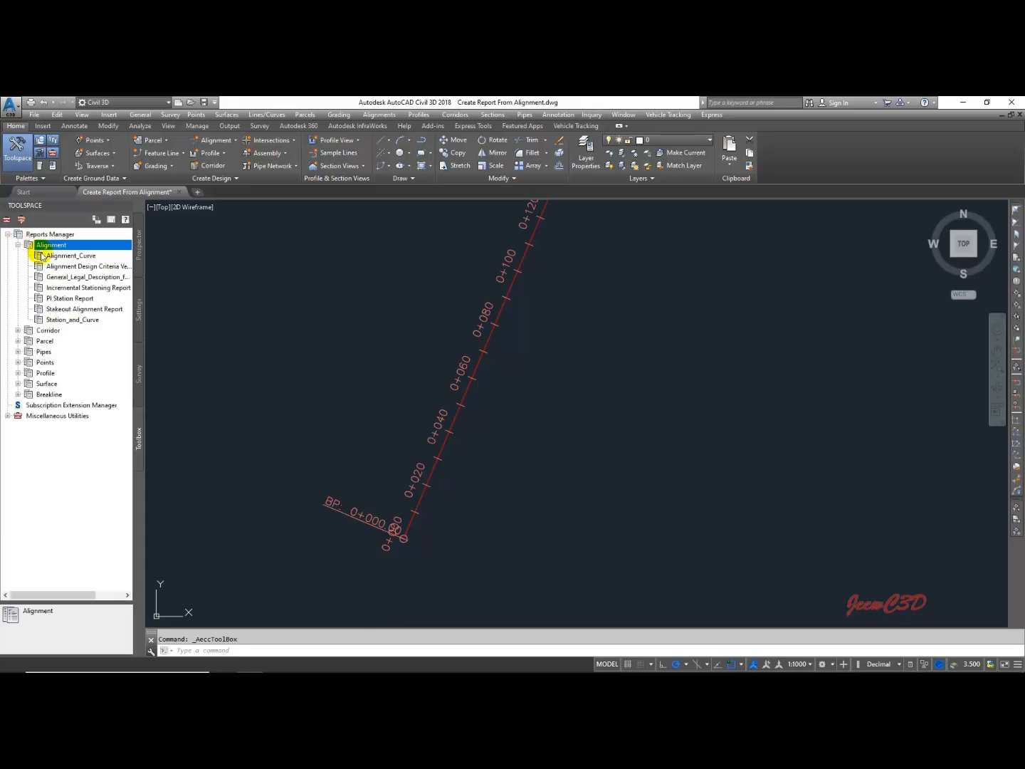
Step: Execute the PI Station Report and create it for Alignment (2) over the full default station range
left_click(82, 302)
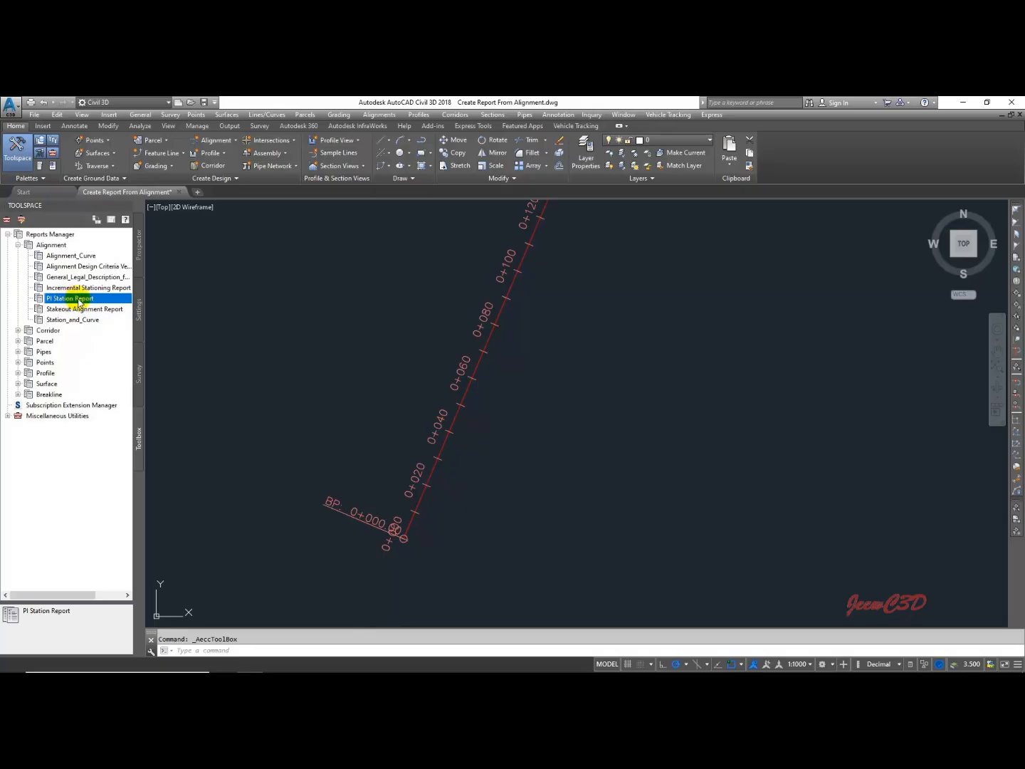
right_click(78, 301)
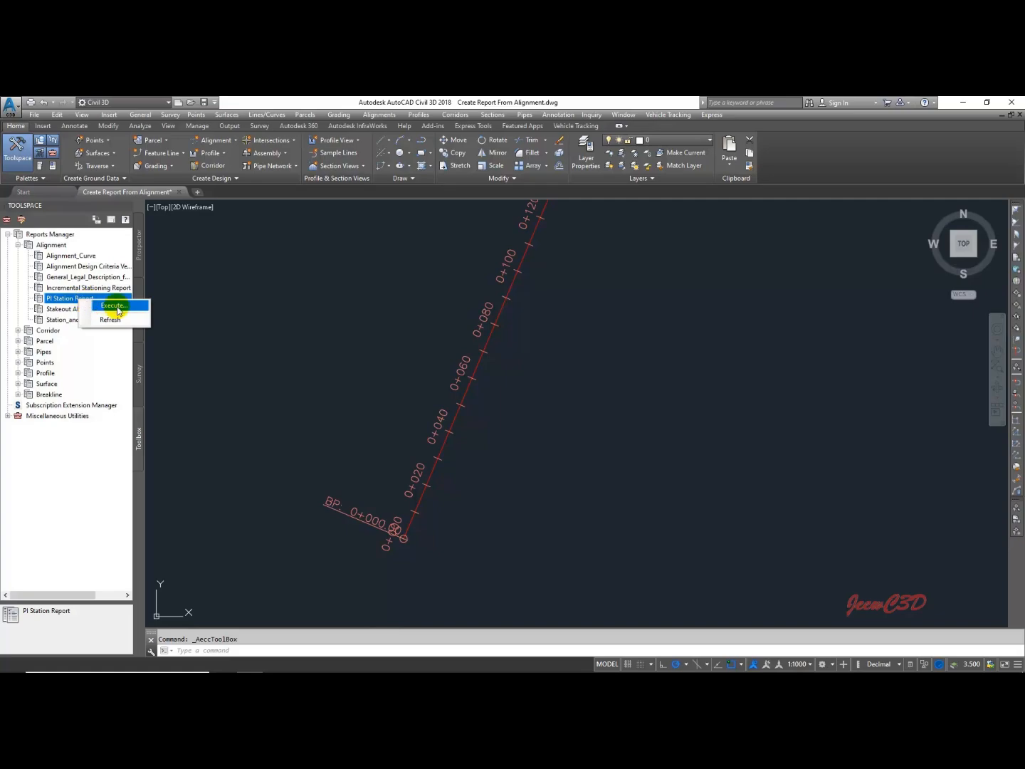
left_click(116, 306)
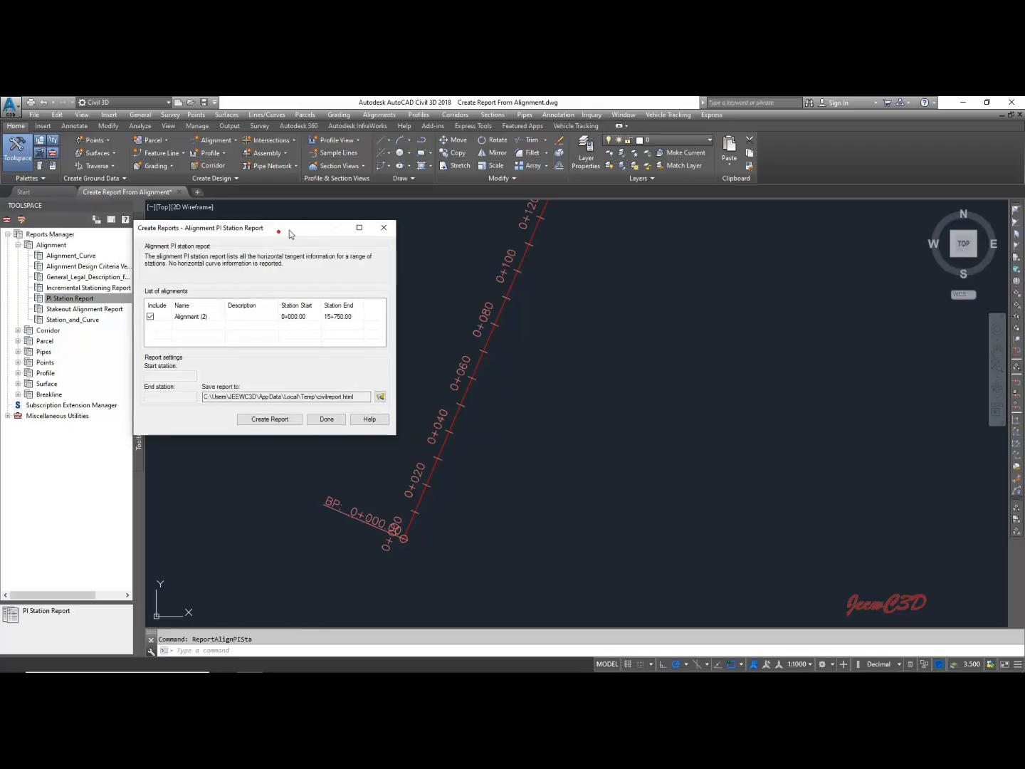
left_click_drag(289, 234, 379, 232)
left_click(294, 317)
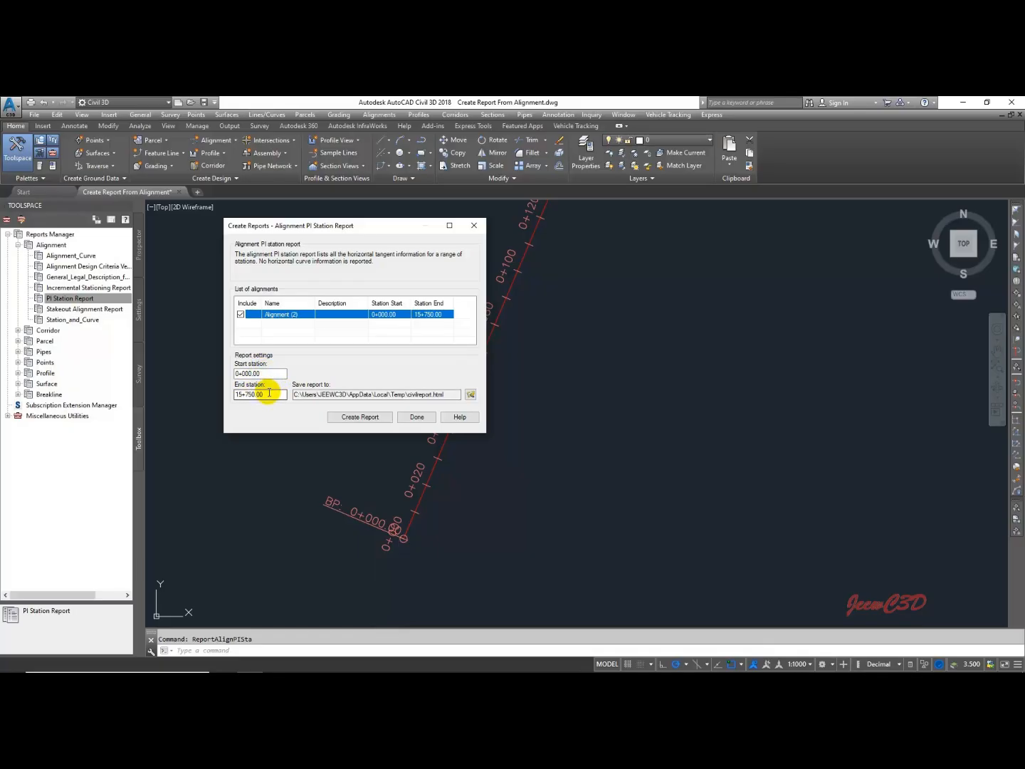
left_click(360, 419)
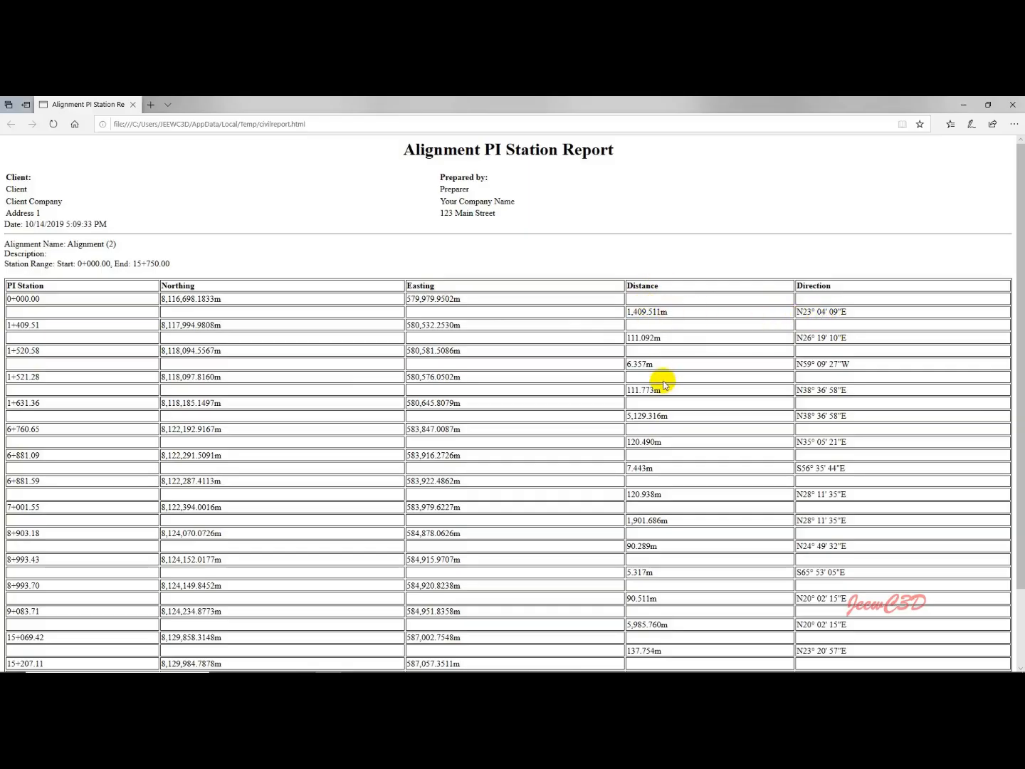
Step: Look through the alignment PI station report in the browser and copy its entire contents
scroll(645, 360, "down", 2)
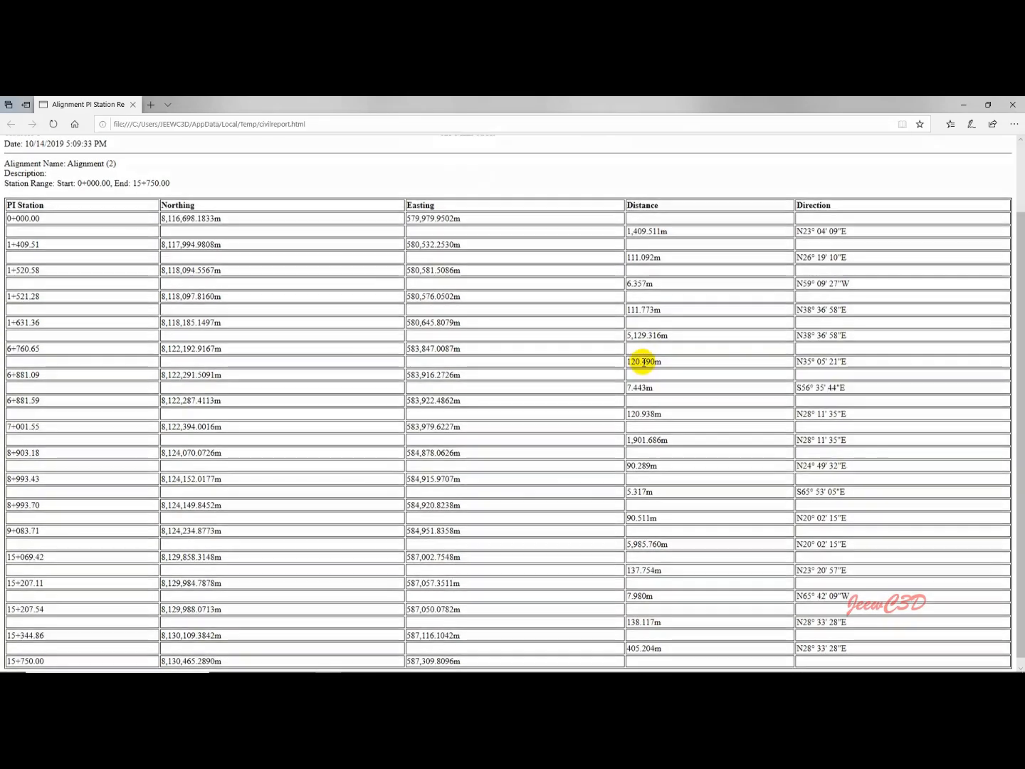
scroll(647, 395, "up", 2)
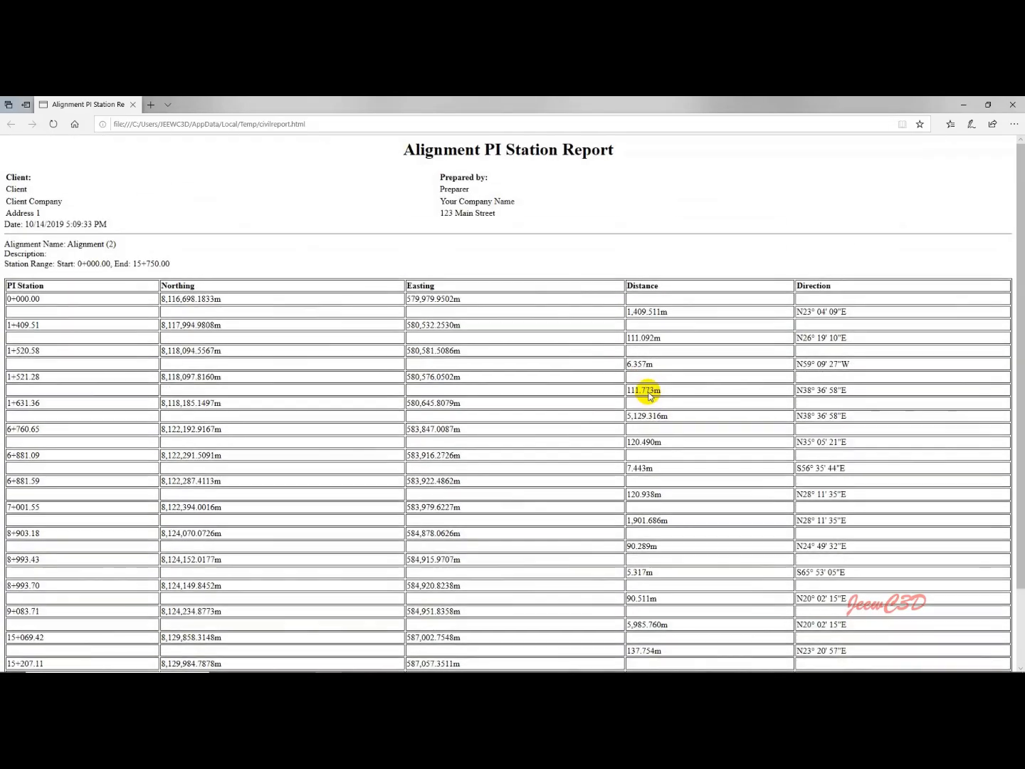
scroll(649, 394, "down", 2)
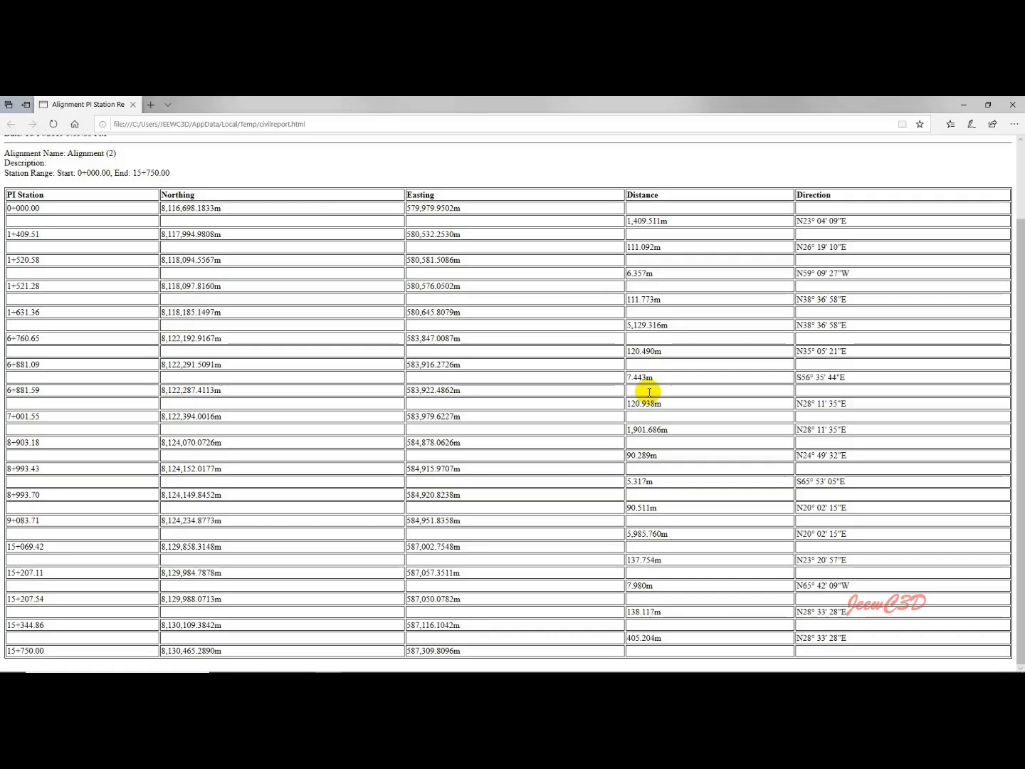
scroll(650, 392, "up", 2)
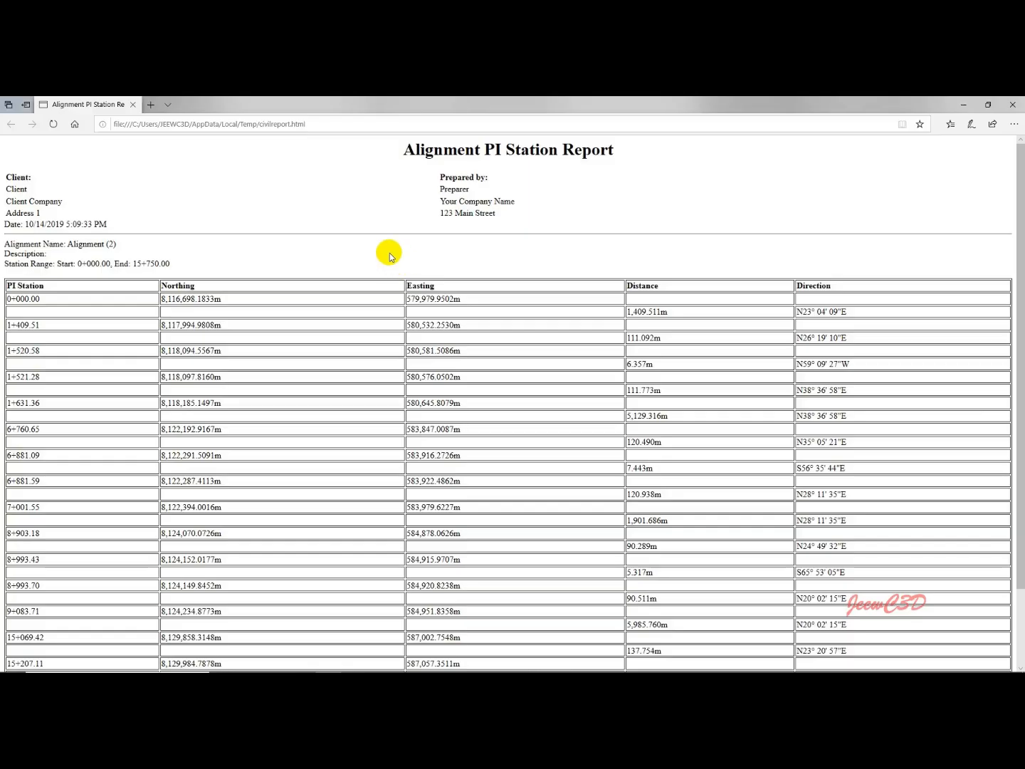
right_click(364, 253)
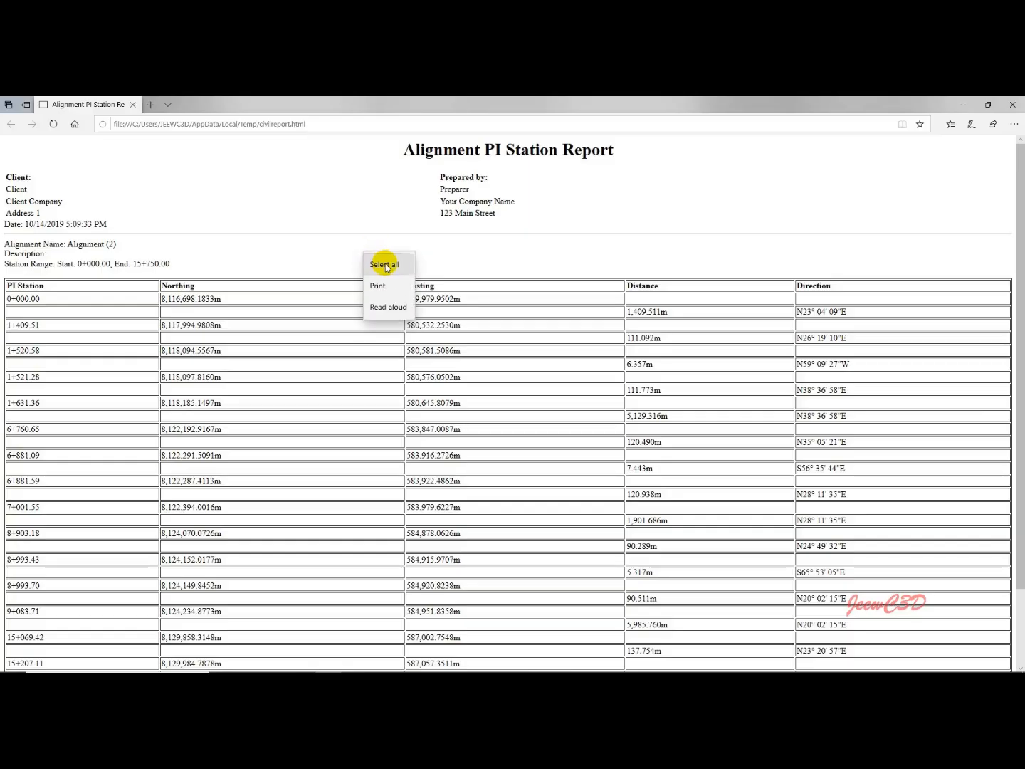
left_click(385, 267)
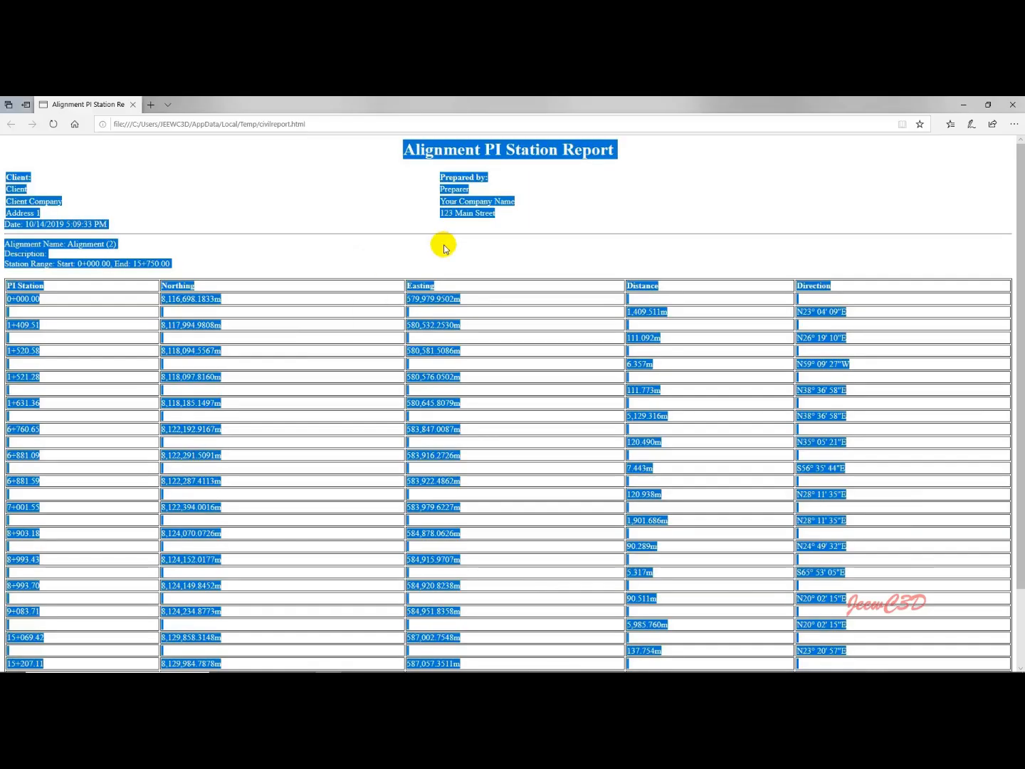
right_click(460, 216)
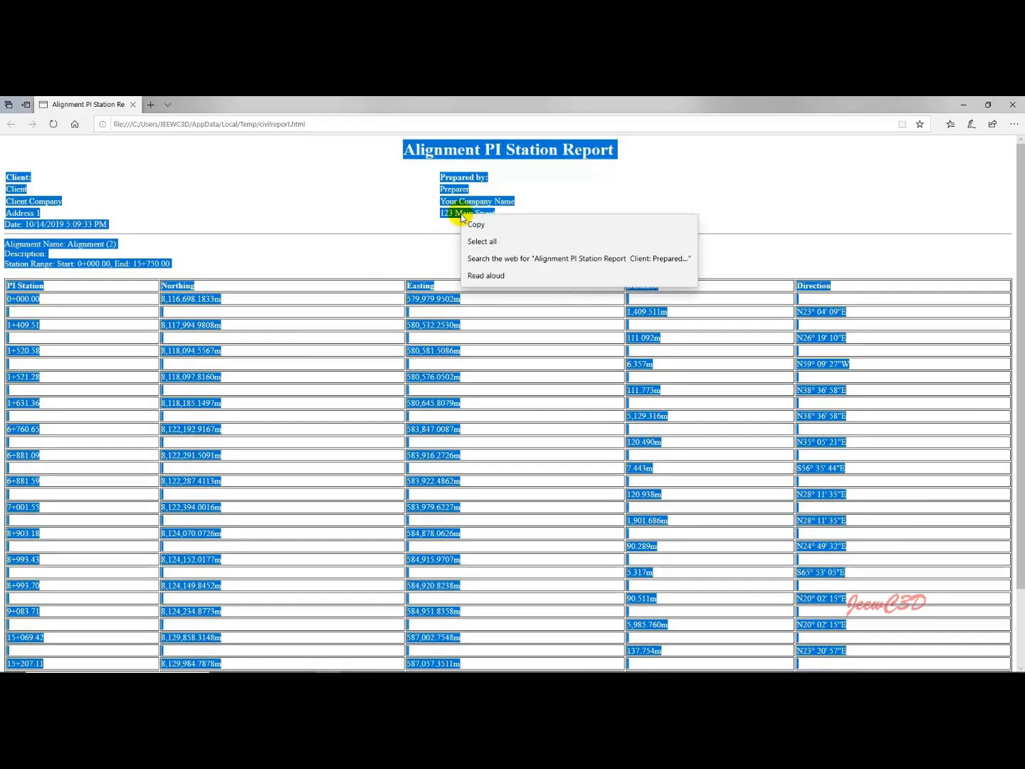
left_click(483, 224)
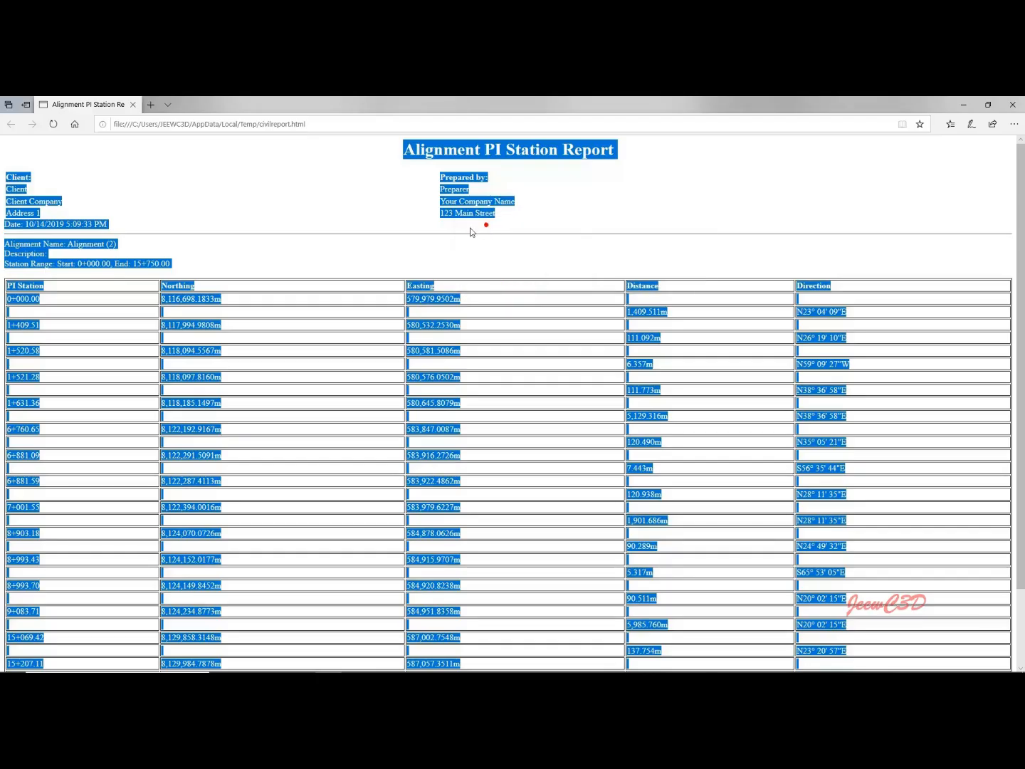
left_click(371, 249)
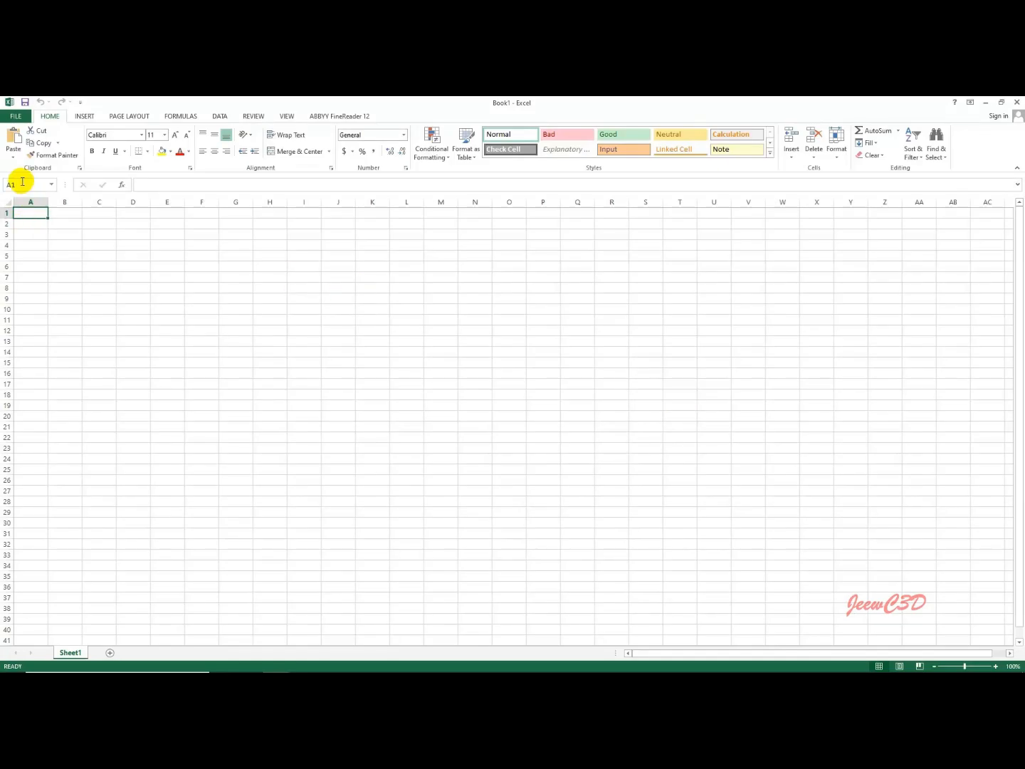
Step: Paste the copied report into cell A1 of the blank Excel workbook, keeping the source formatting
left_click(12, 158)
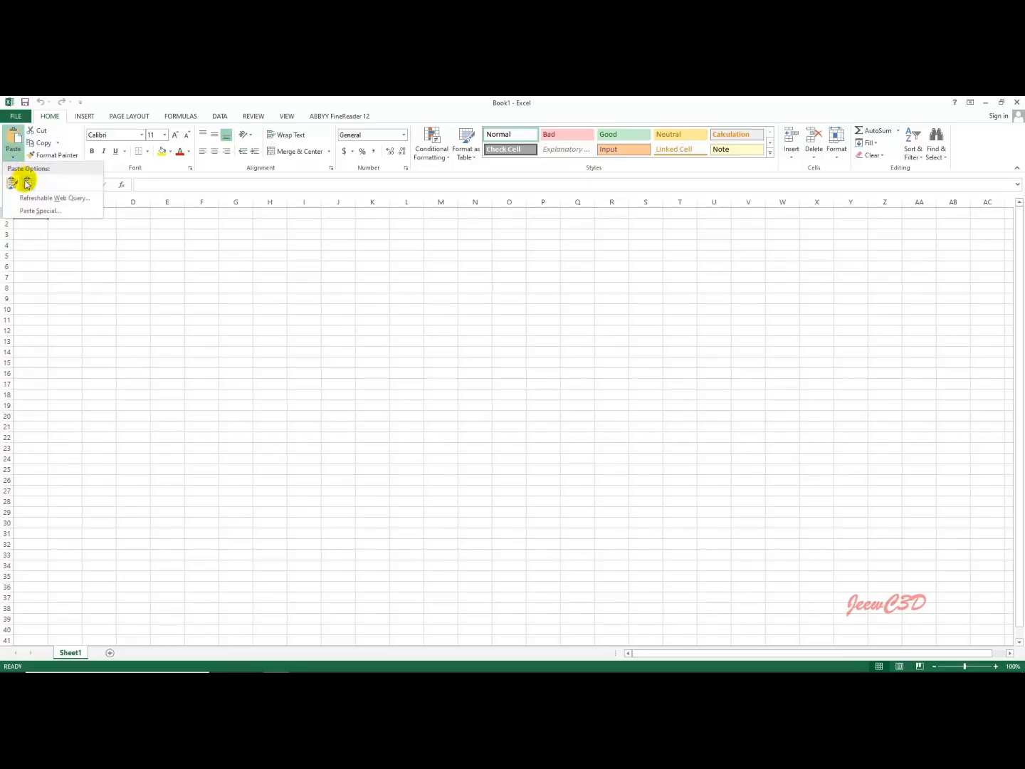
left_click(13, 184)
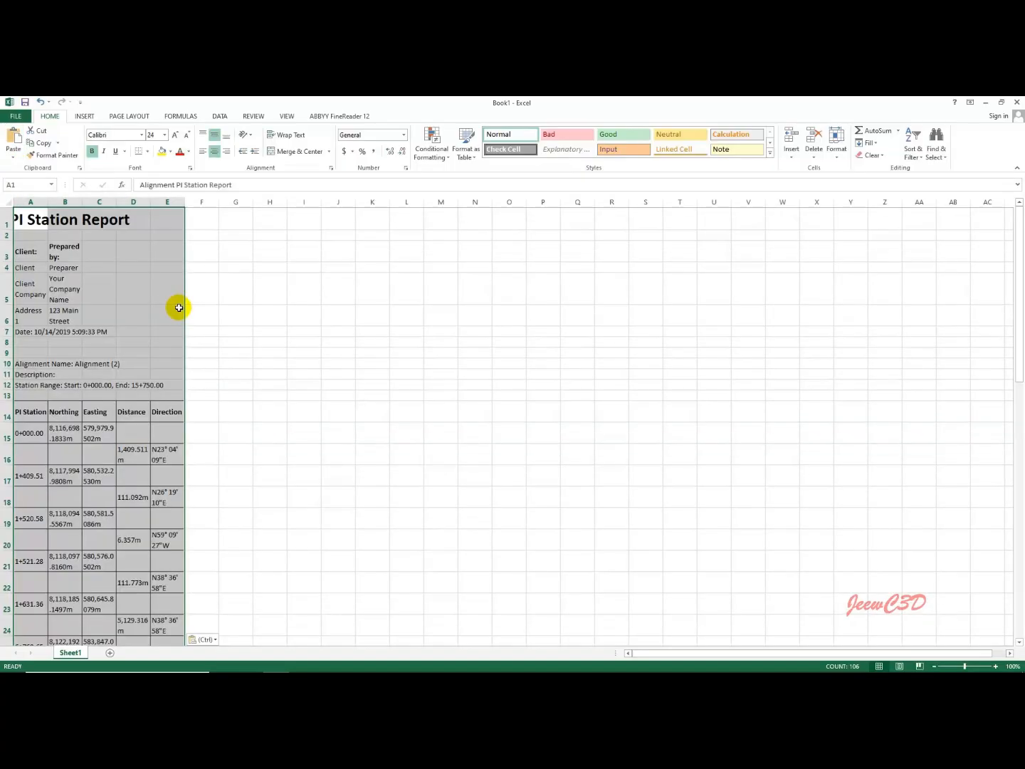
left_click(236, 353)
scroll(146, 435, "down", 10)
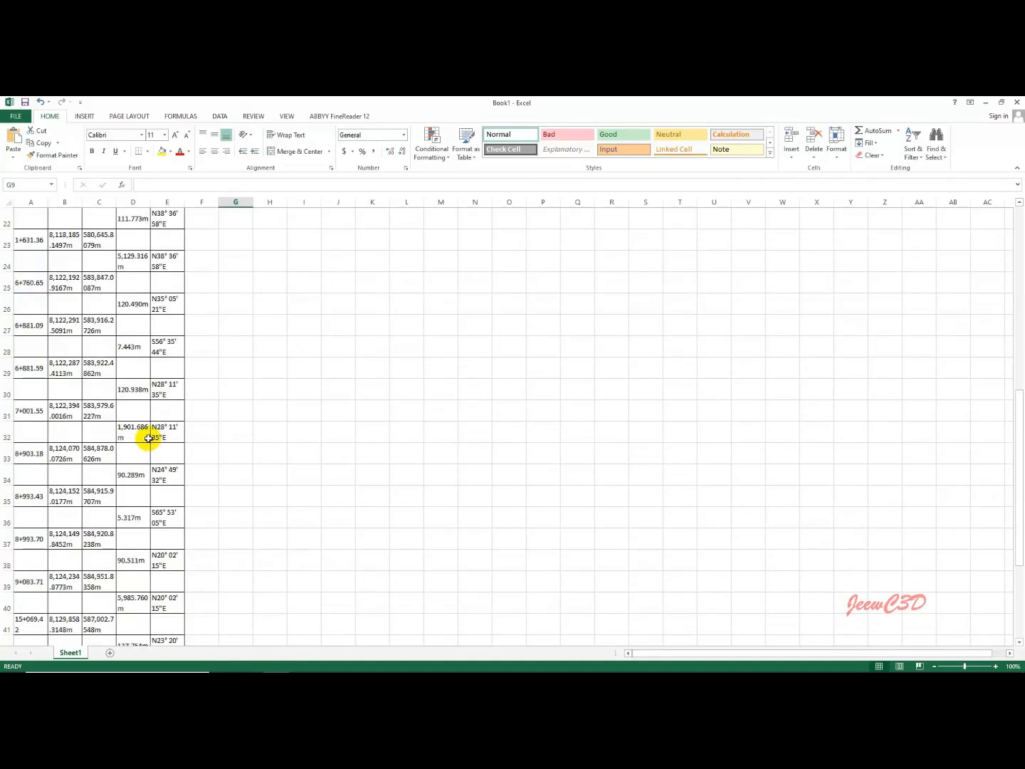
scroll(147, 435, "up", 10)
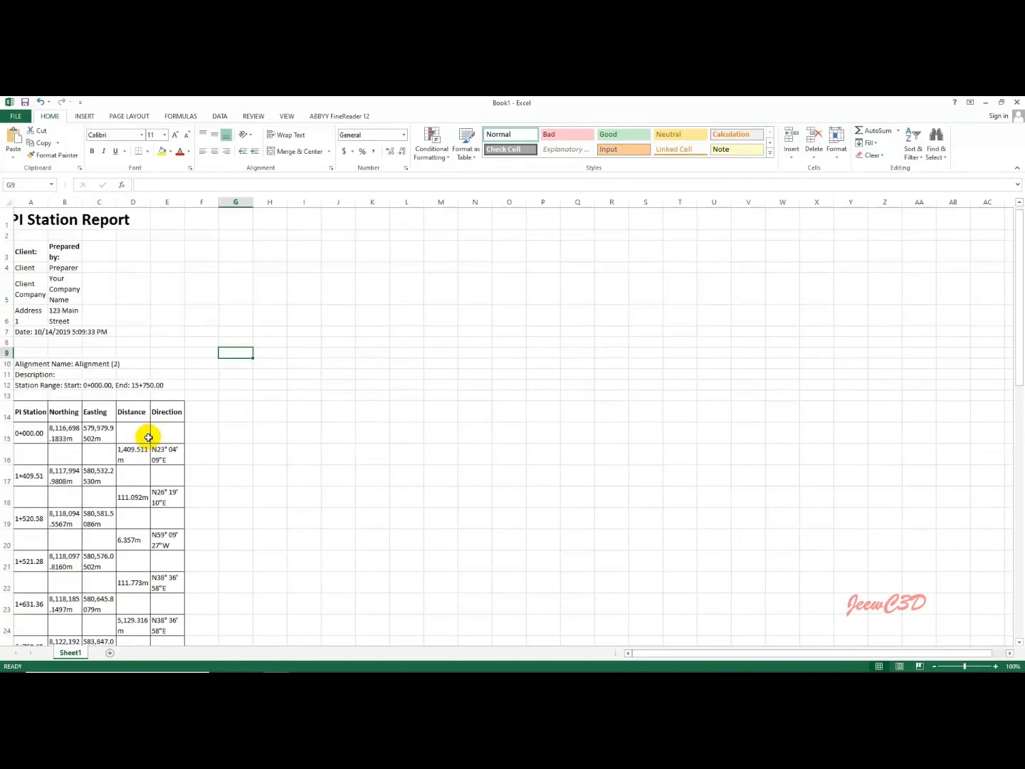
Step: Autofit column A so the full report title fits its width
double_click(49, 205)
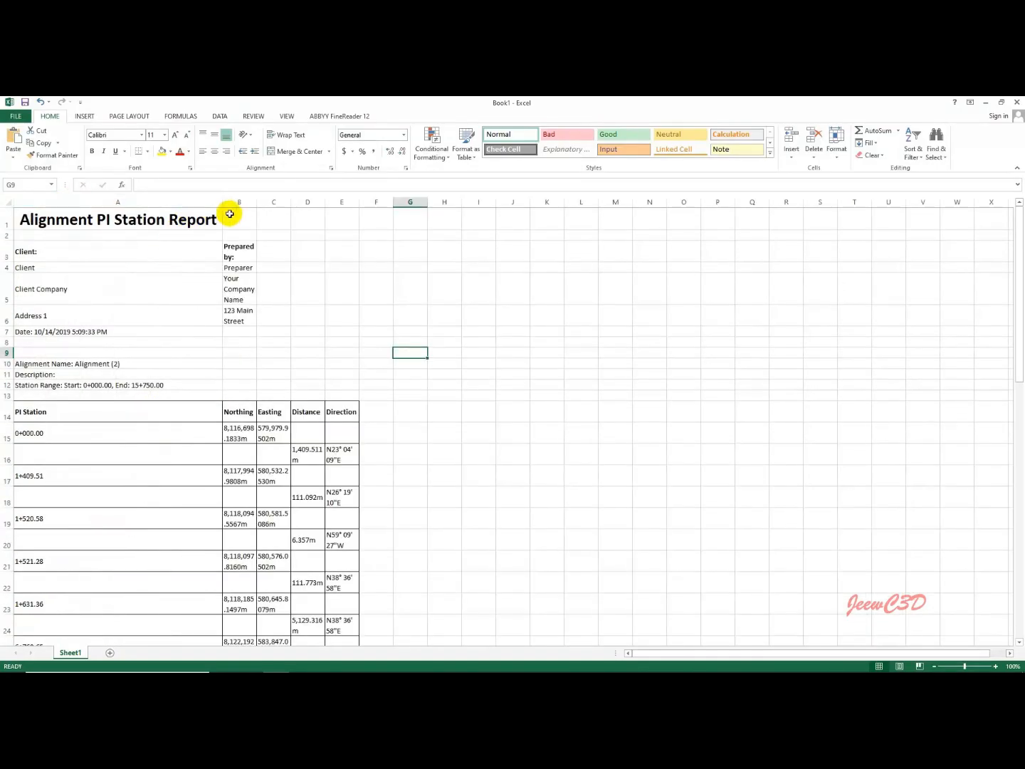
double_click(253, 205)
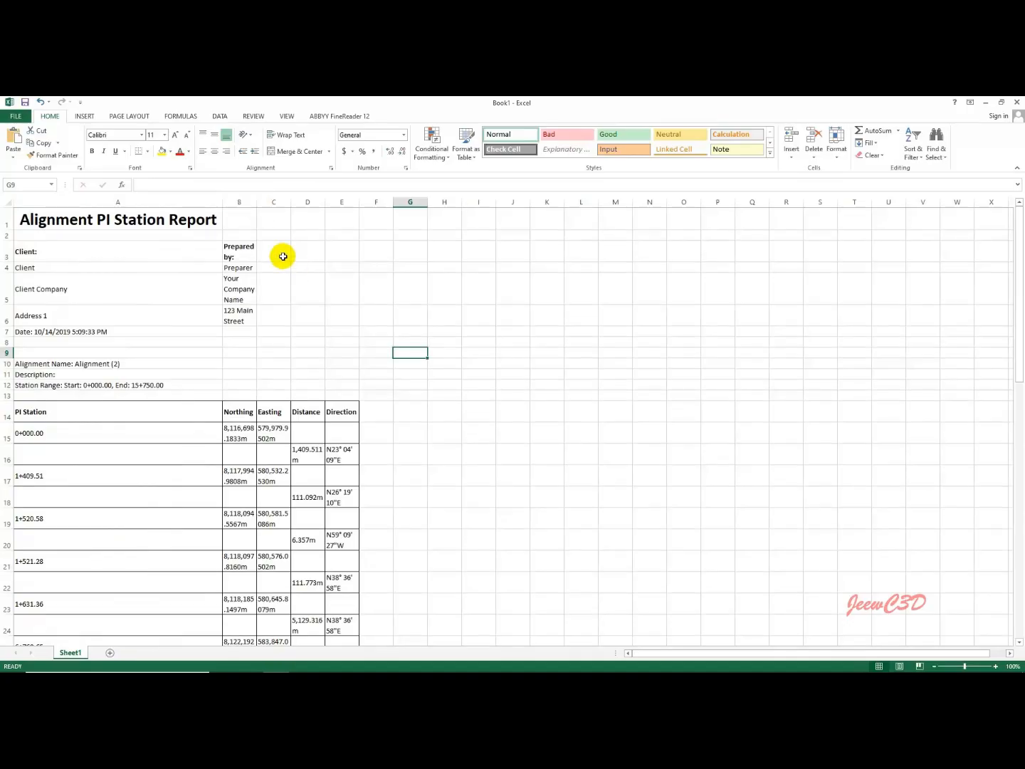
scroll(250, 382, "down", 3)
scroll(273, 384, "up", 3)
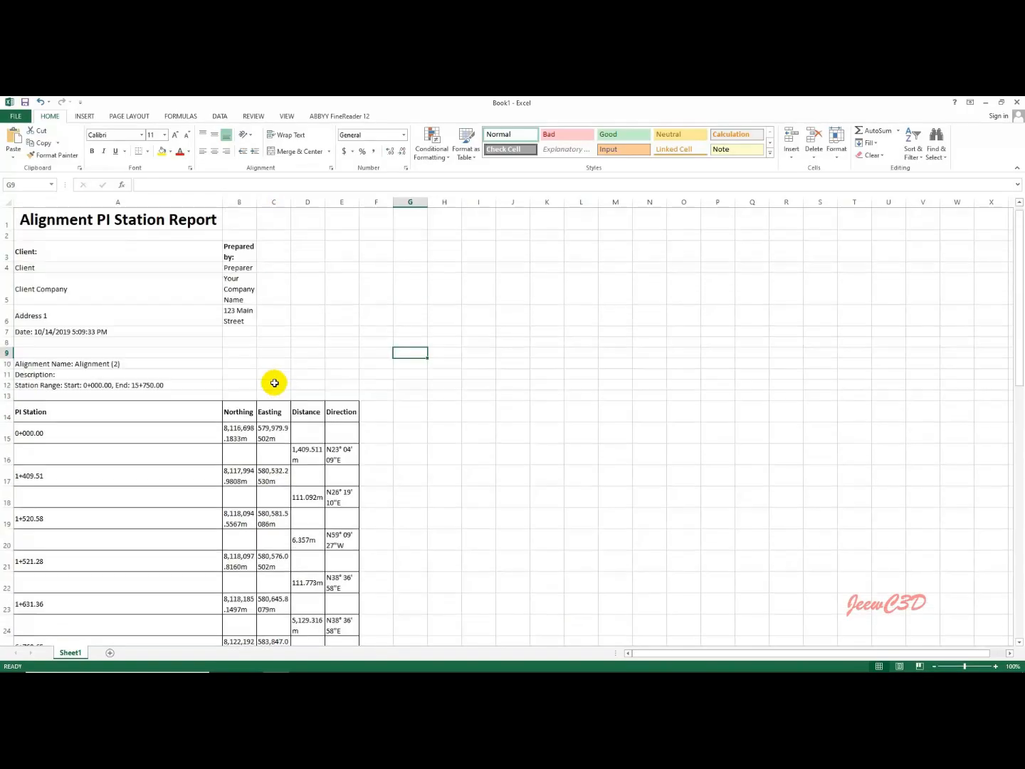
Step: Turn off text wrapping for the whole of columns B through E
left_click_drag(239, 413, 340, 420)
key("shift+Down")
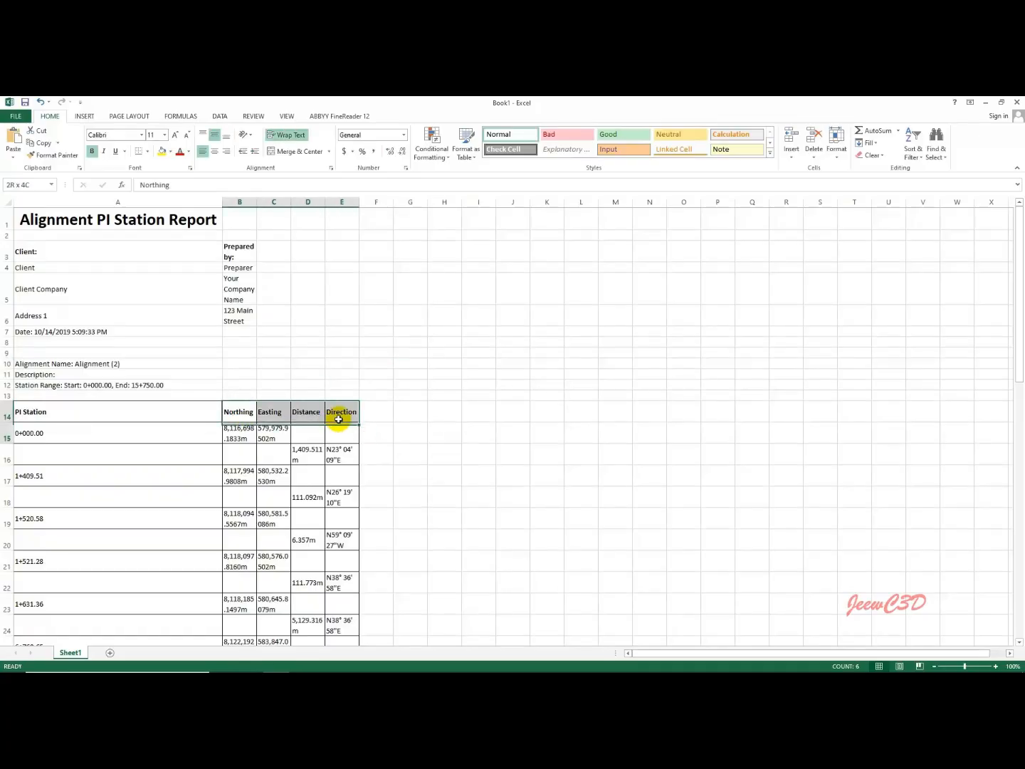
left_click_drag(243, 201, 342, 199)
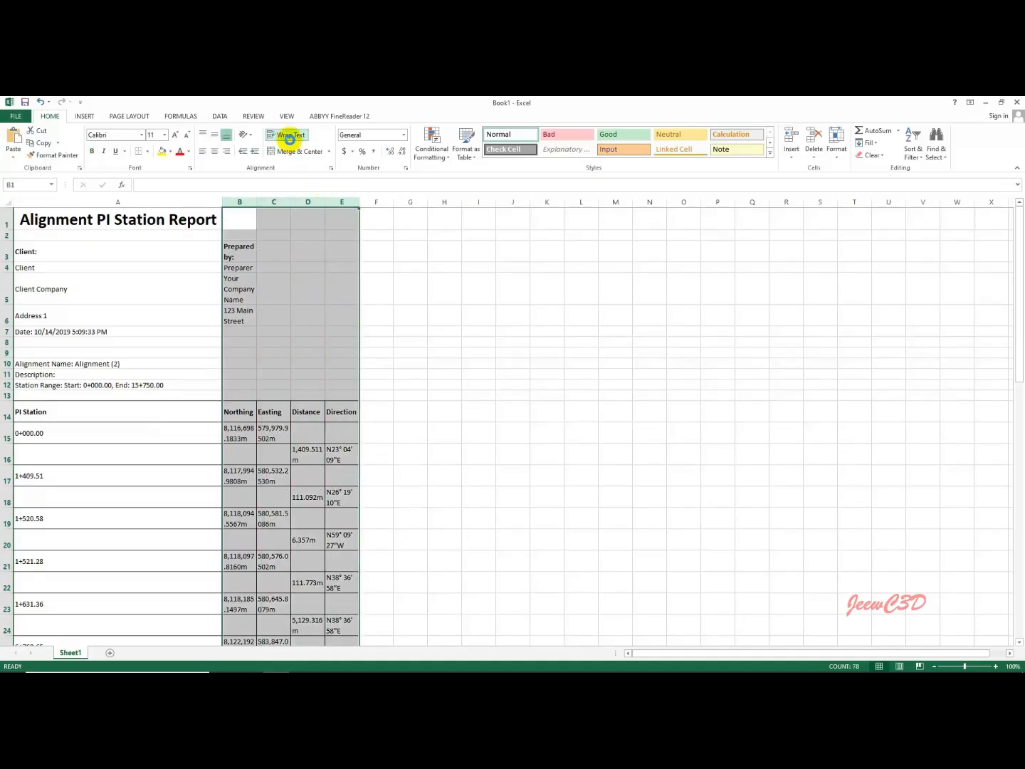
left_click(289, 137)
left_click(289, 136)
left_click(477, 407)
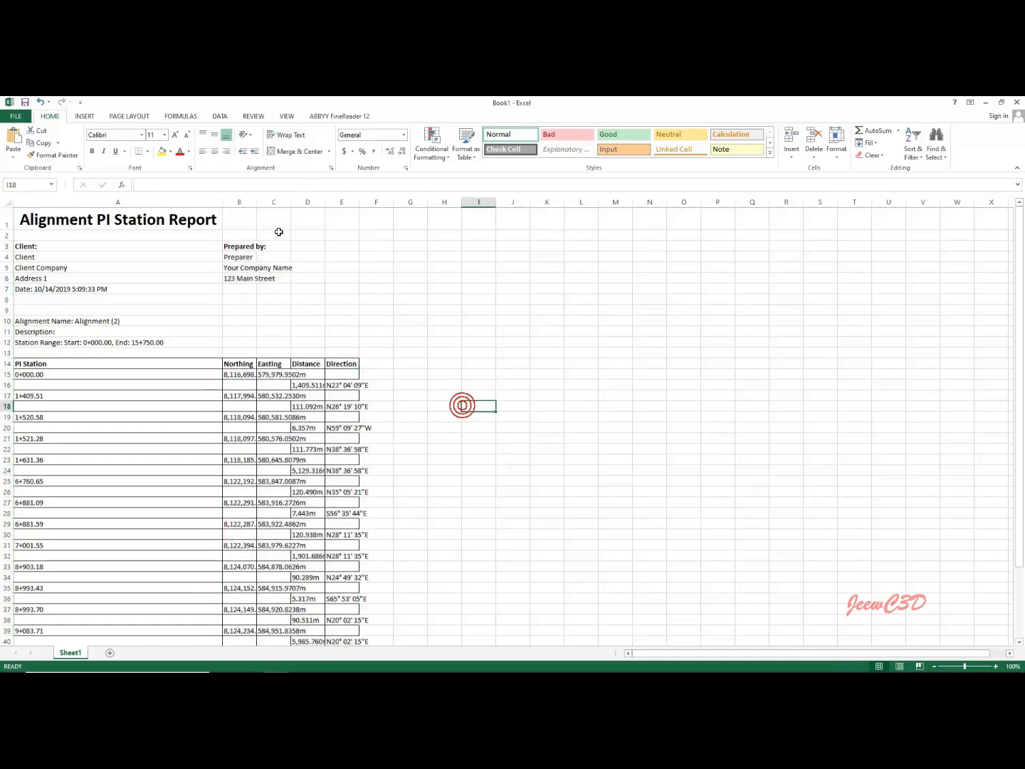
Step: Autofit the widths of columns B, C, D and E to the Northing, Easting, Distance and Direction data
double_click(257, 202)
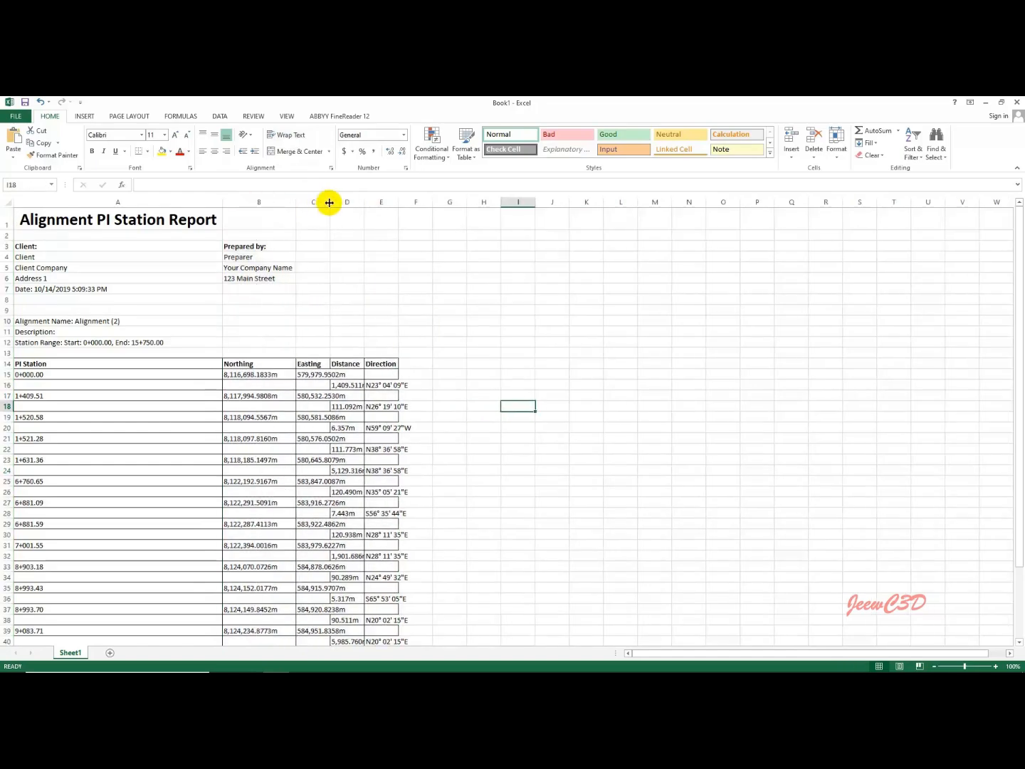
double_click(330, 202)
double_click(382, 201)
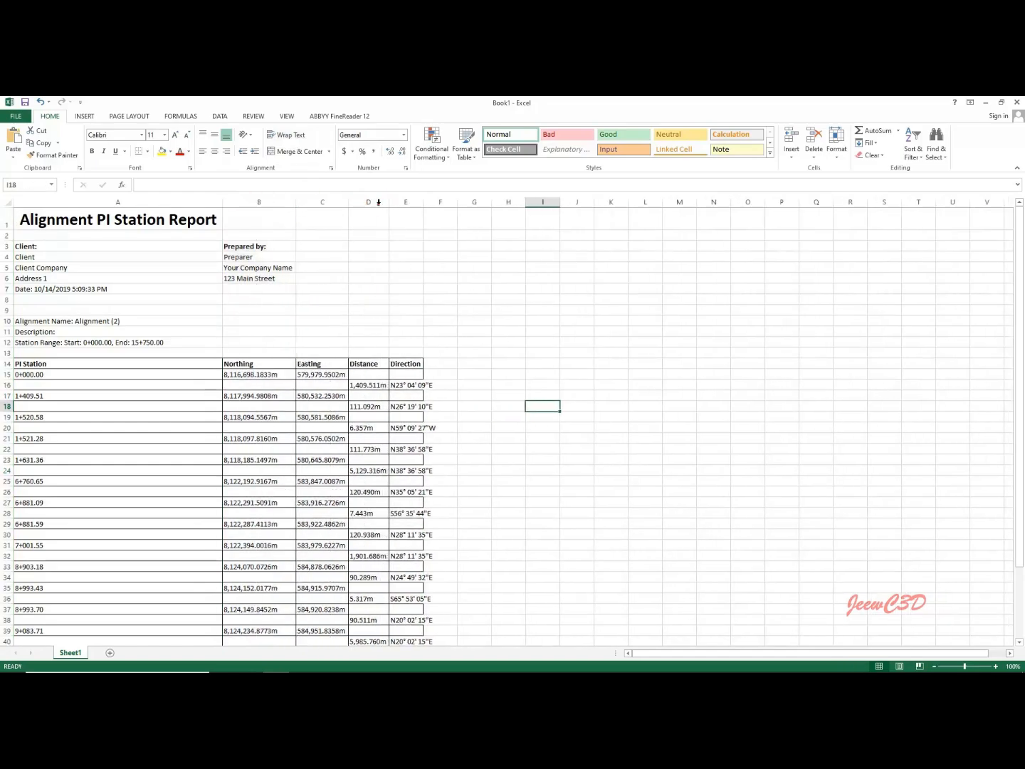
double_click(423, 202)
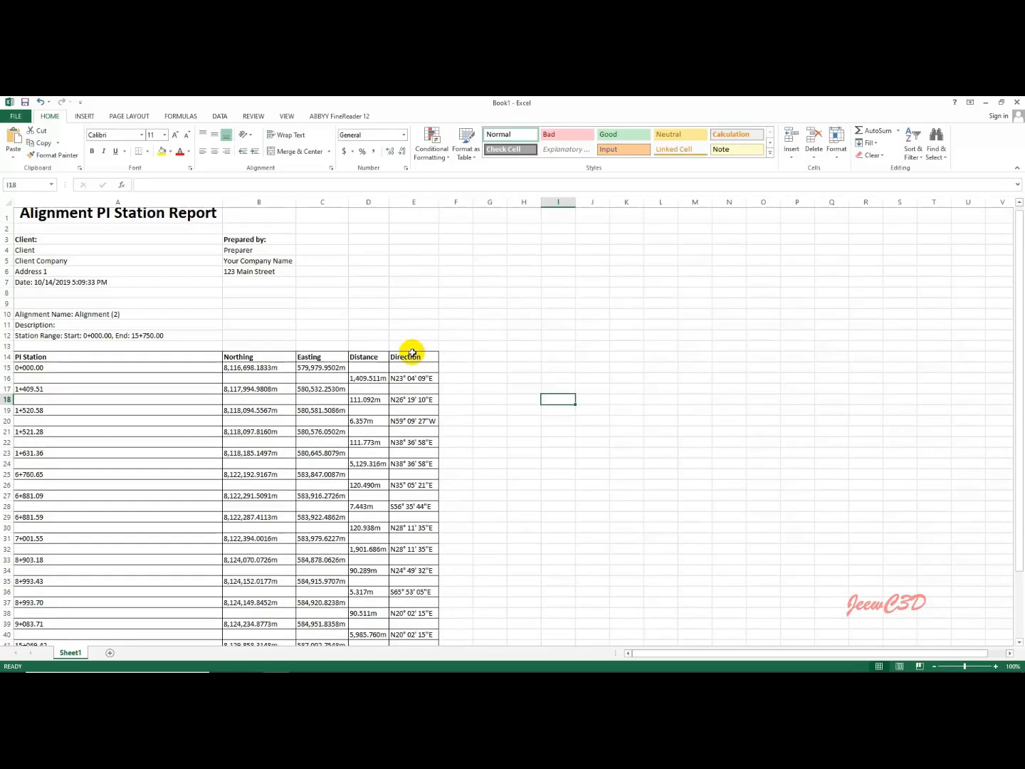
scroll(412, 349, "down", 9)
scroll(409, 347, "up", 9)
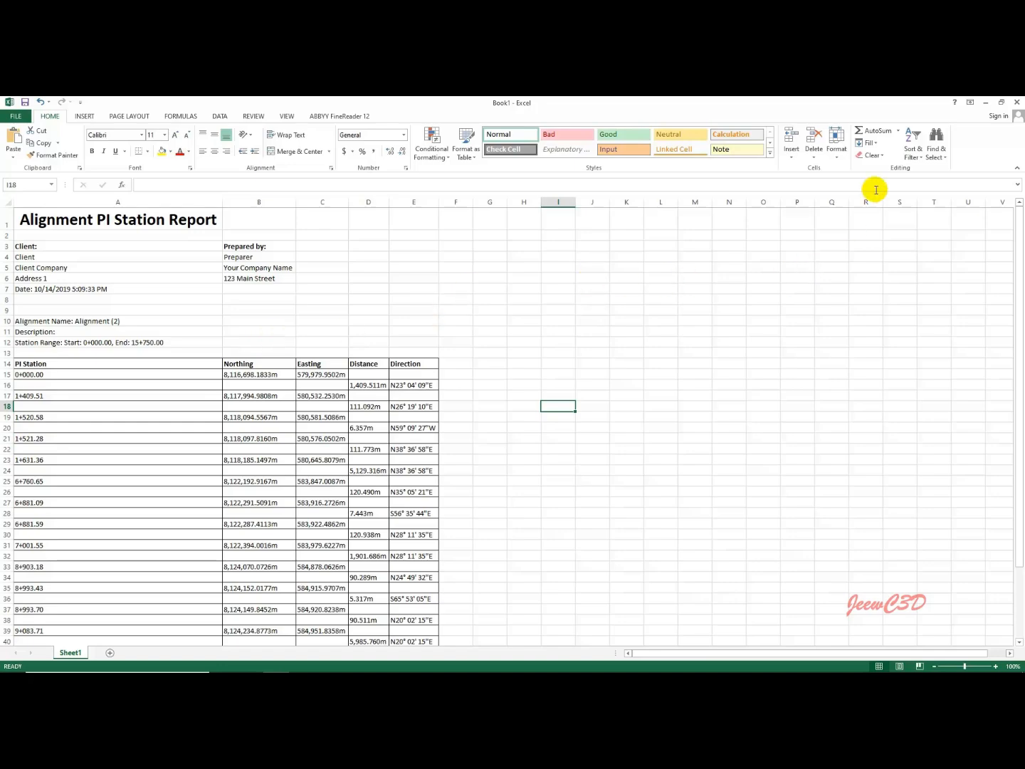
Step: Switch back to Civil 3D and finish the Alignment PI Station Report setup, closing its dialog
left_click(986, 105)
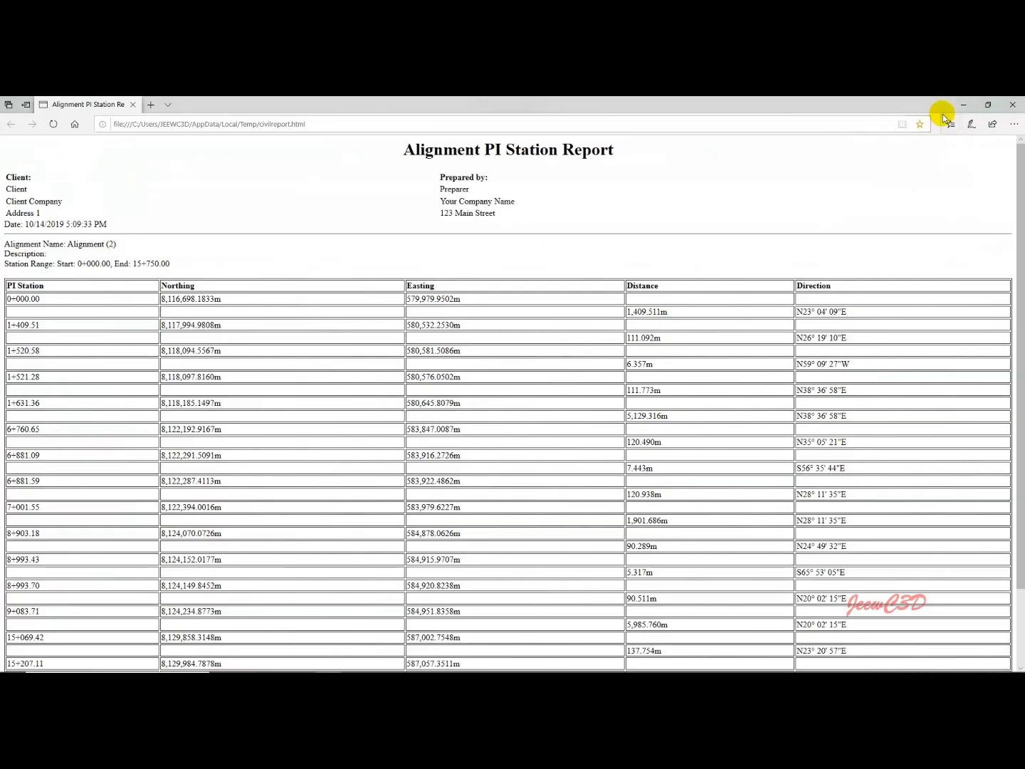
left_click(962, 102)
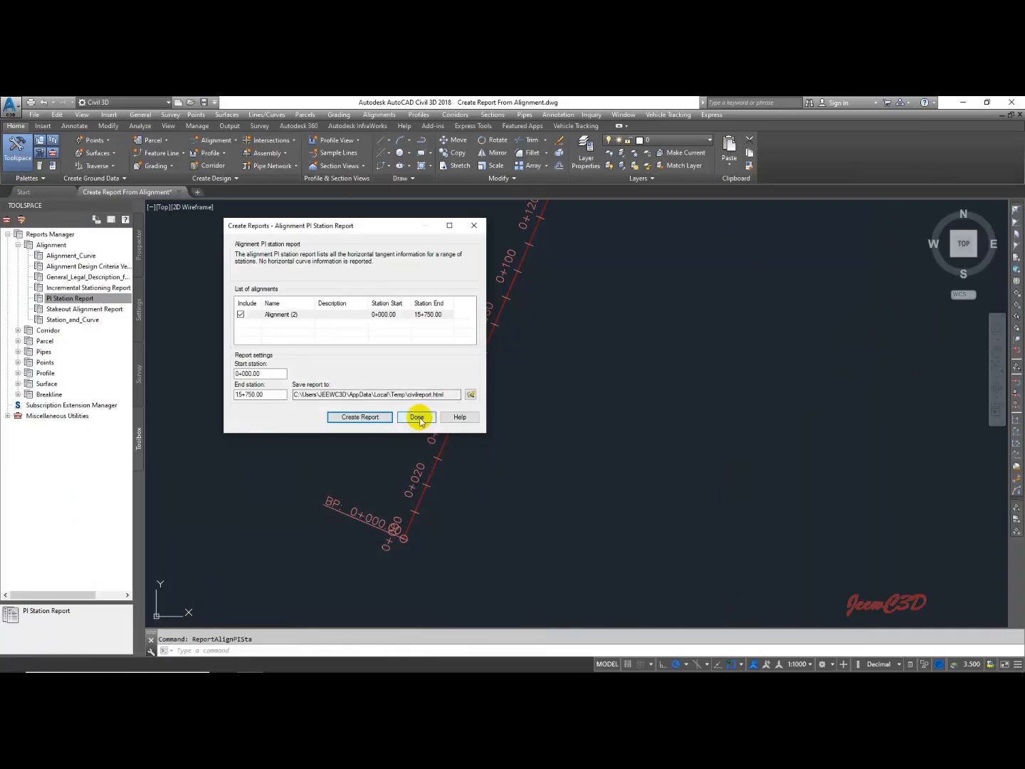
left_click(419, 419)
left_click(775, 201)
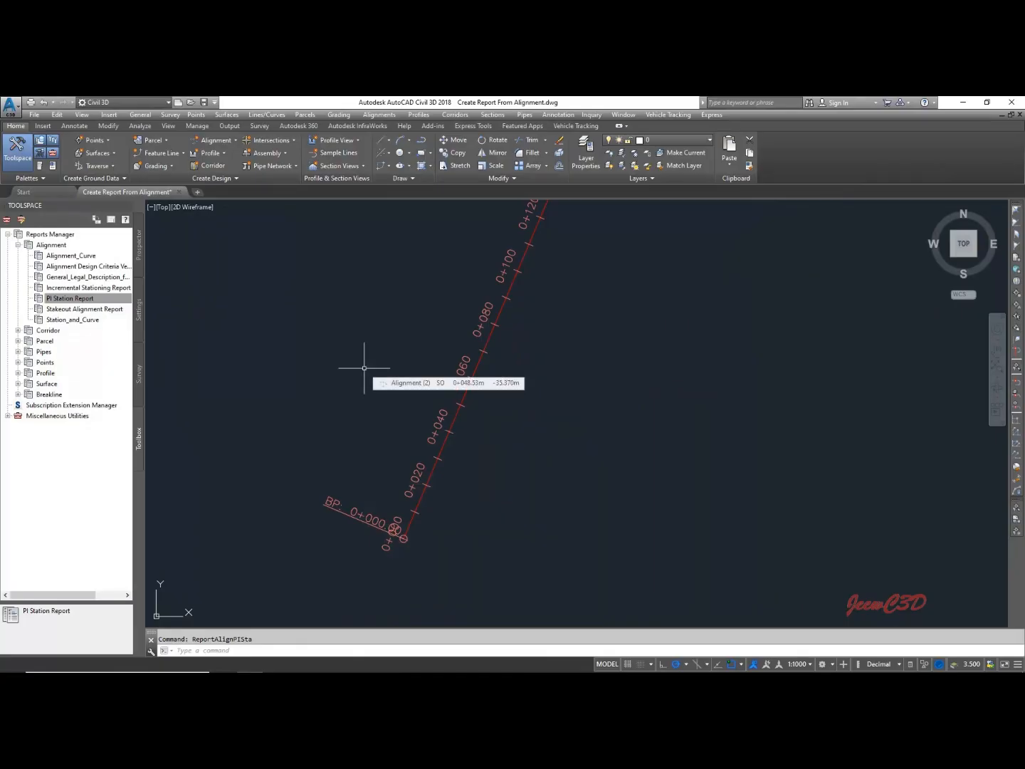
Step: Execute the Alignment_Curve report and limit the exported objects to Alignment (2) with its superelevation views and profiles
left_click(72, 257)
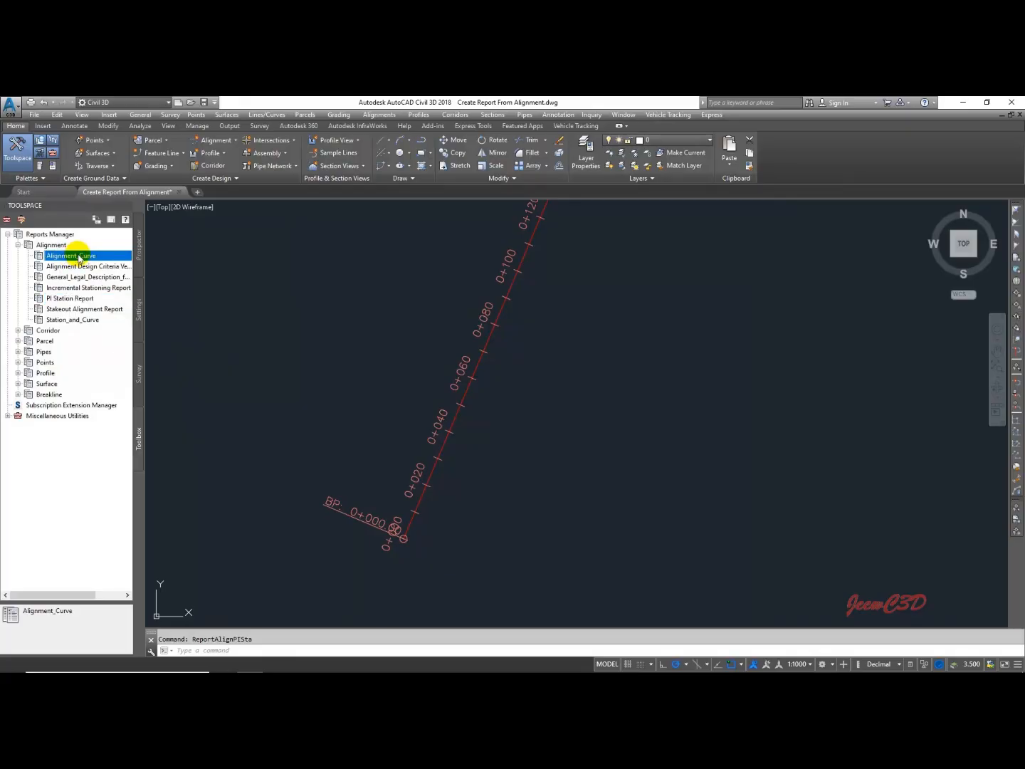
right_click(79, 259)
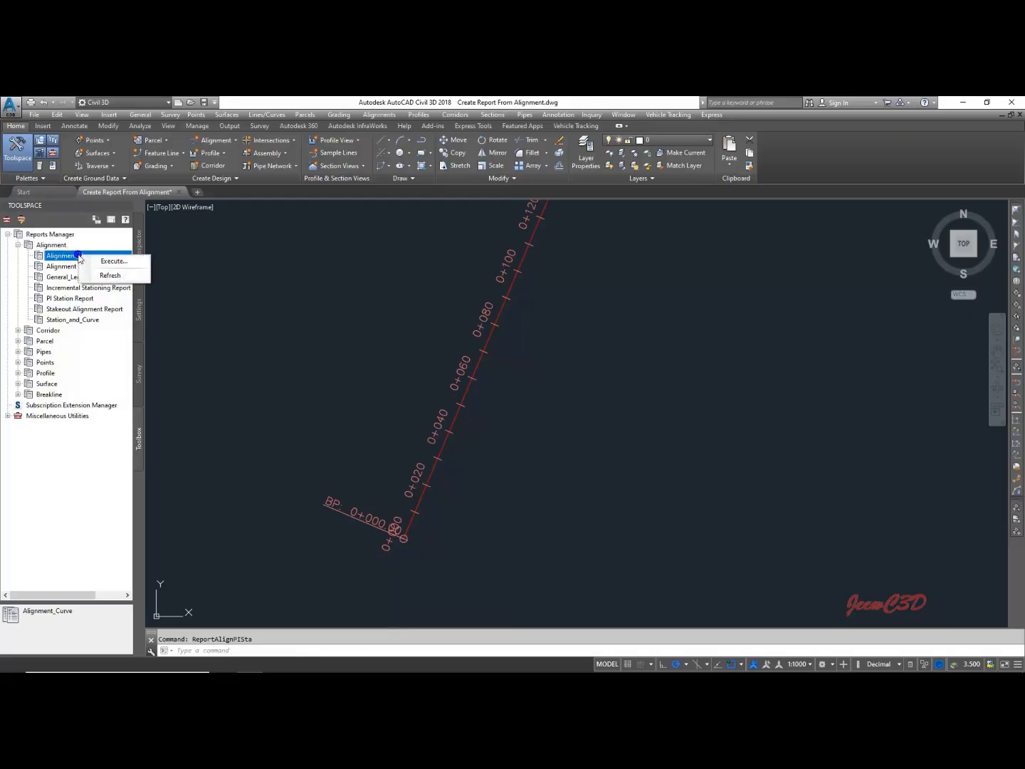
left_click(109, 261)
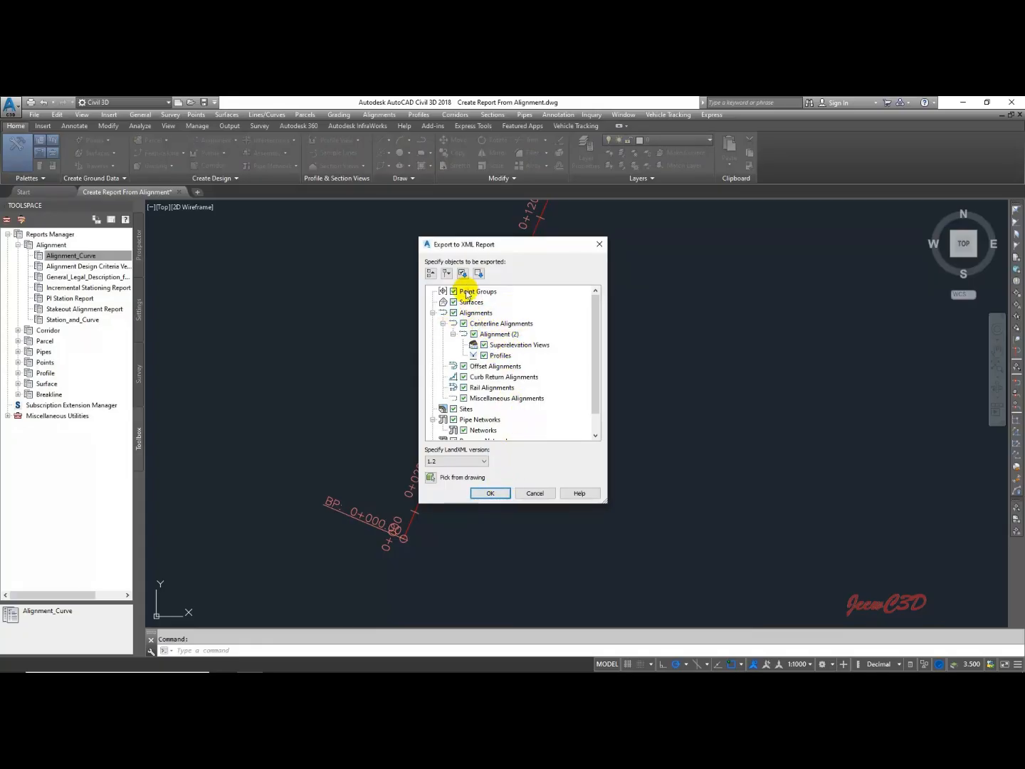
left_click(479, 272)
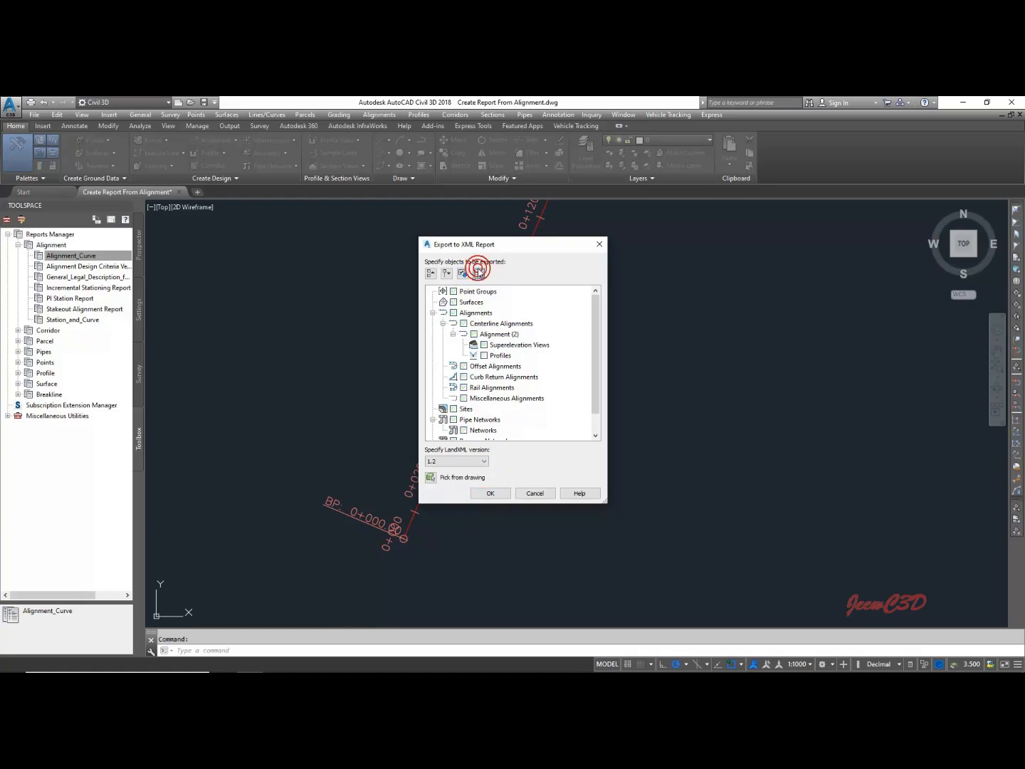
left_click(476, 334)
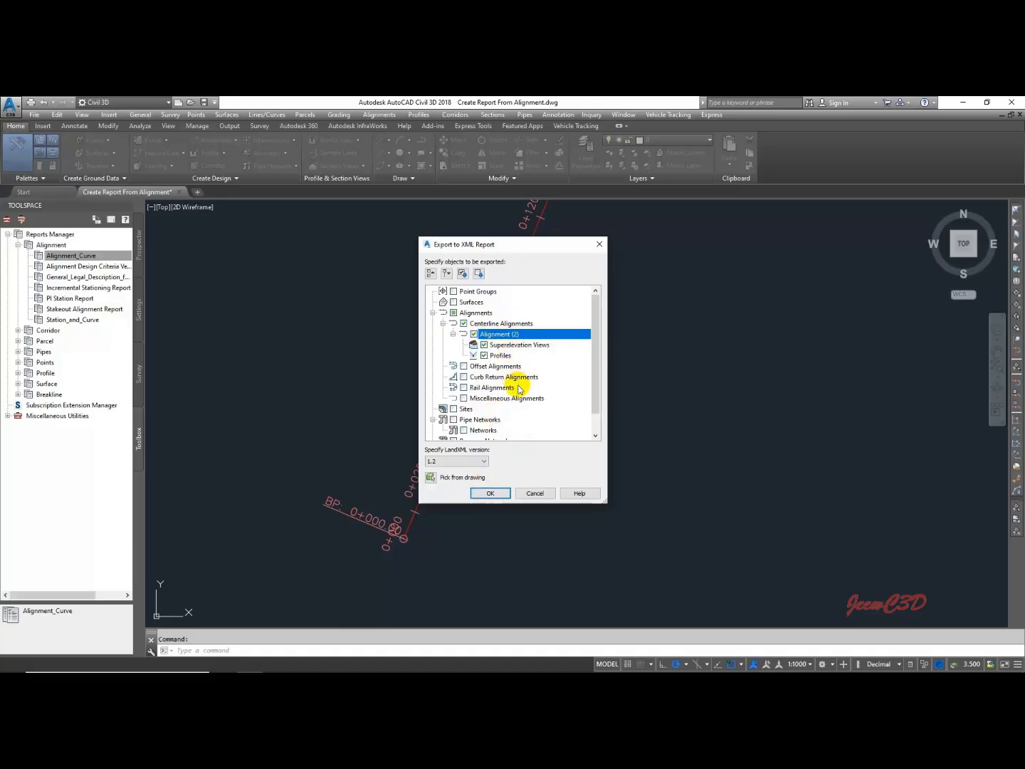
Step: Generate the curve report as the HTML file CivilReport in the Support folder, replacing the existing file
left_click(491, 493)
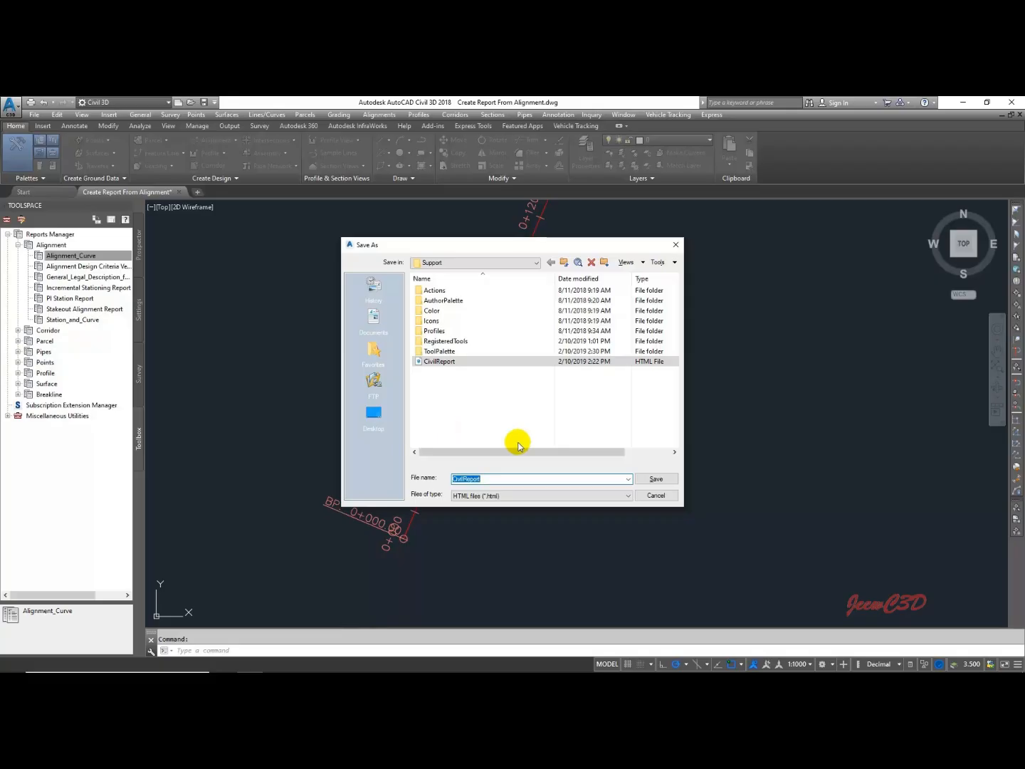
left_click(653, 479)
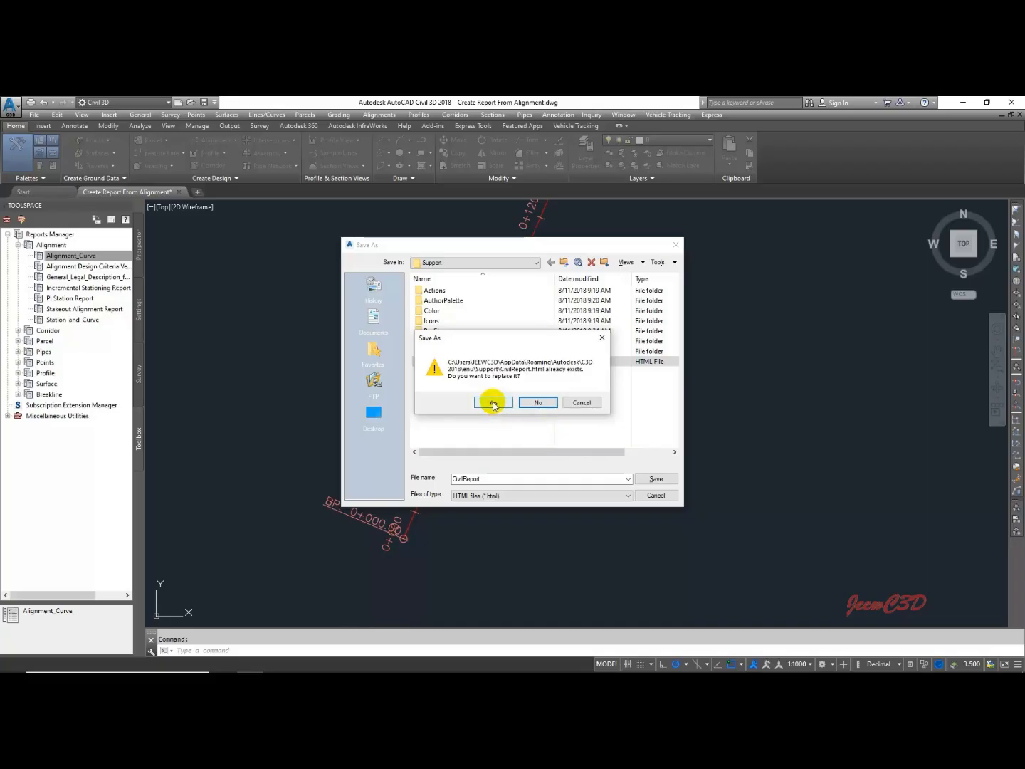
left_click(494, 402)
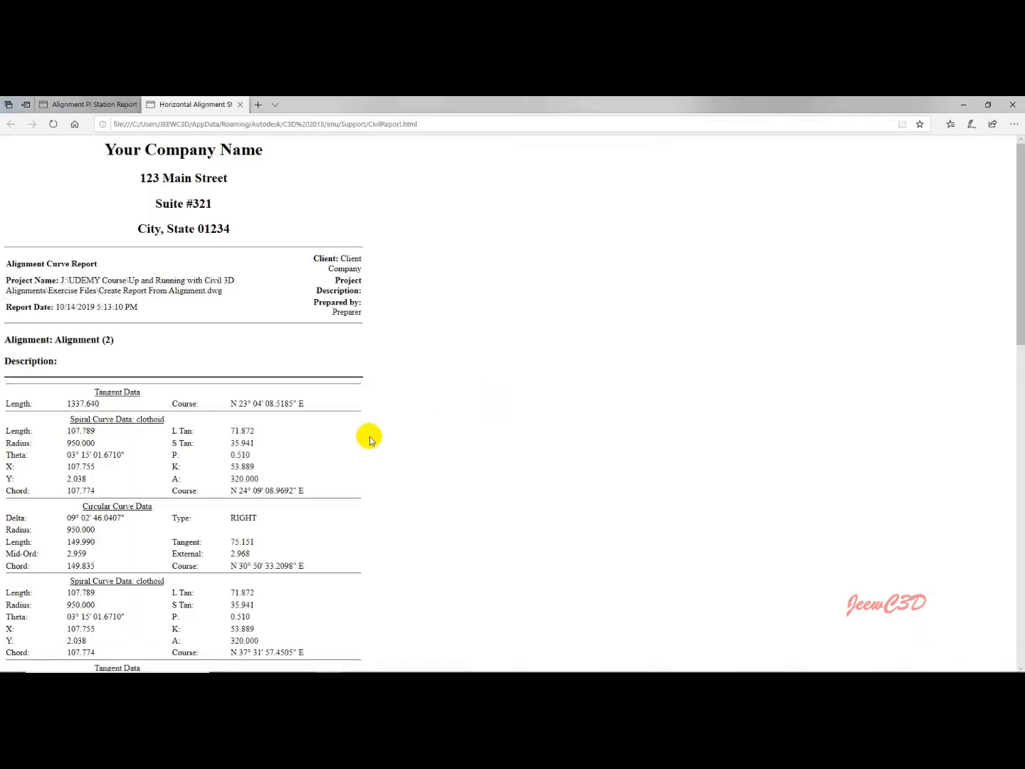
Step: Examine the tangent, spiral curve and circular curve data throughout the Alignment Curve Report
scroll(369, 440, "down", 15)
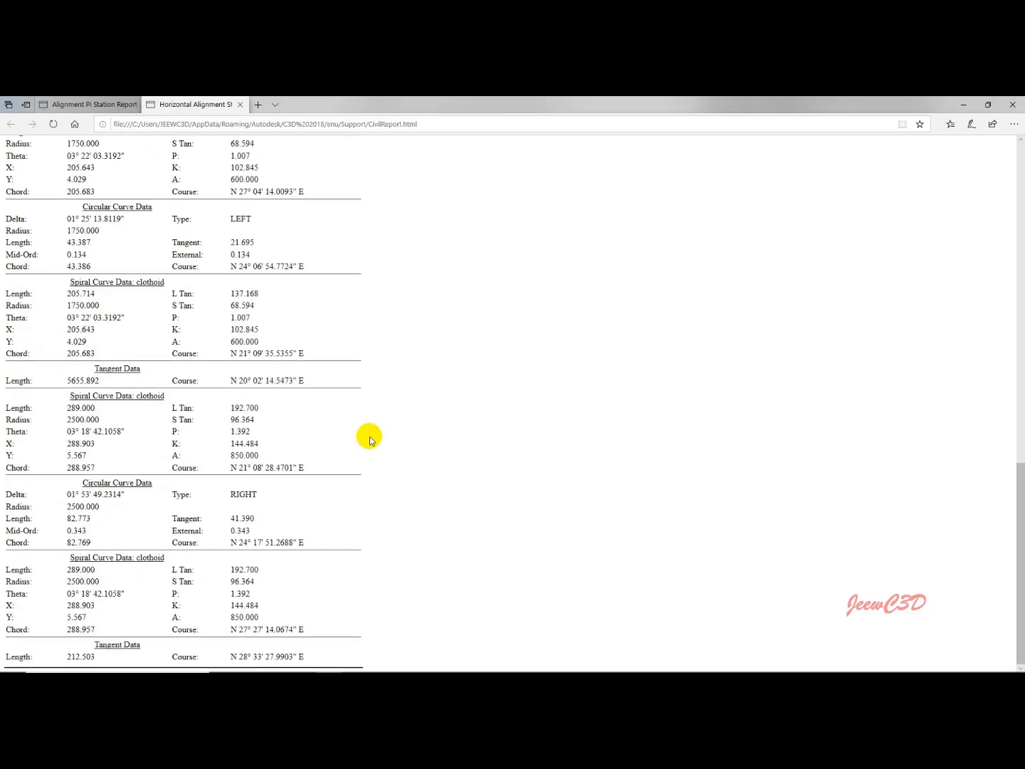
scroll(369, 437, "up", 15)
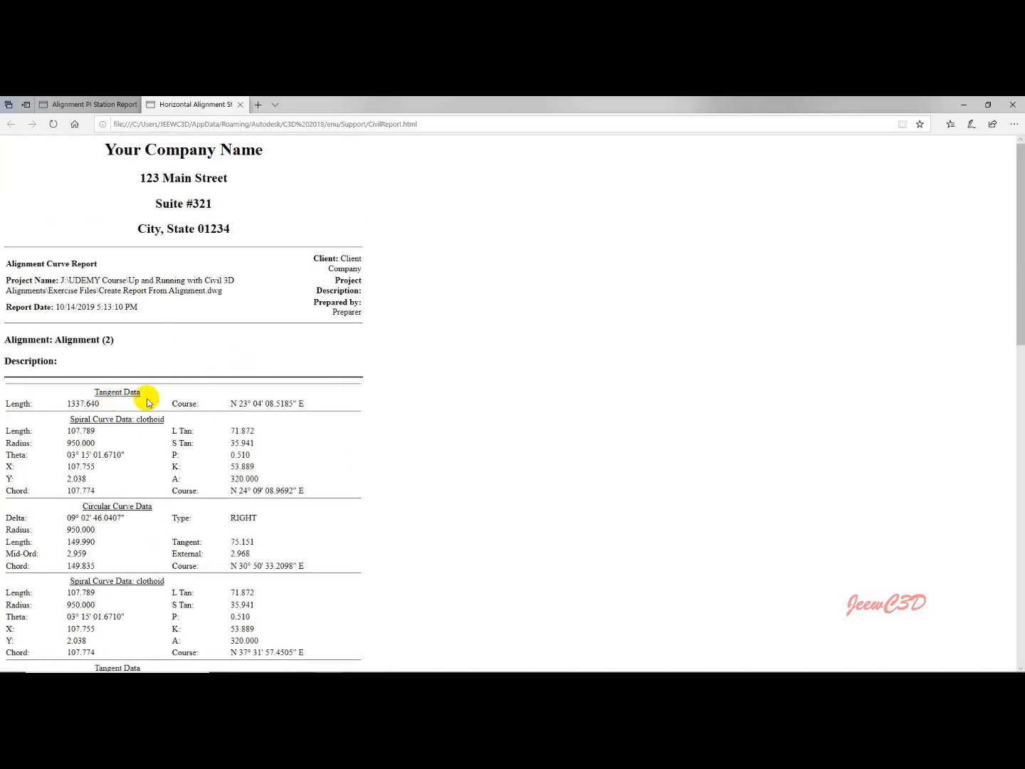
scroll(138, 407, "down", 2)
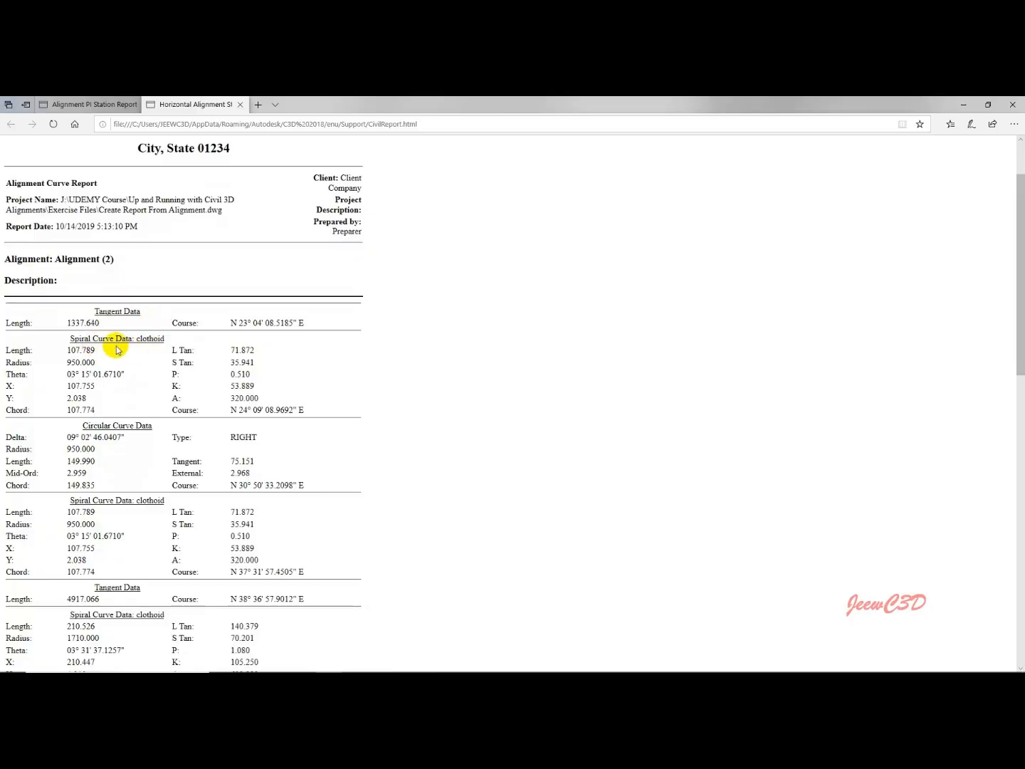
scroll(143, 345, "down", 4)
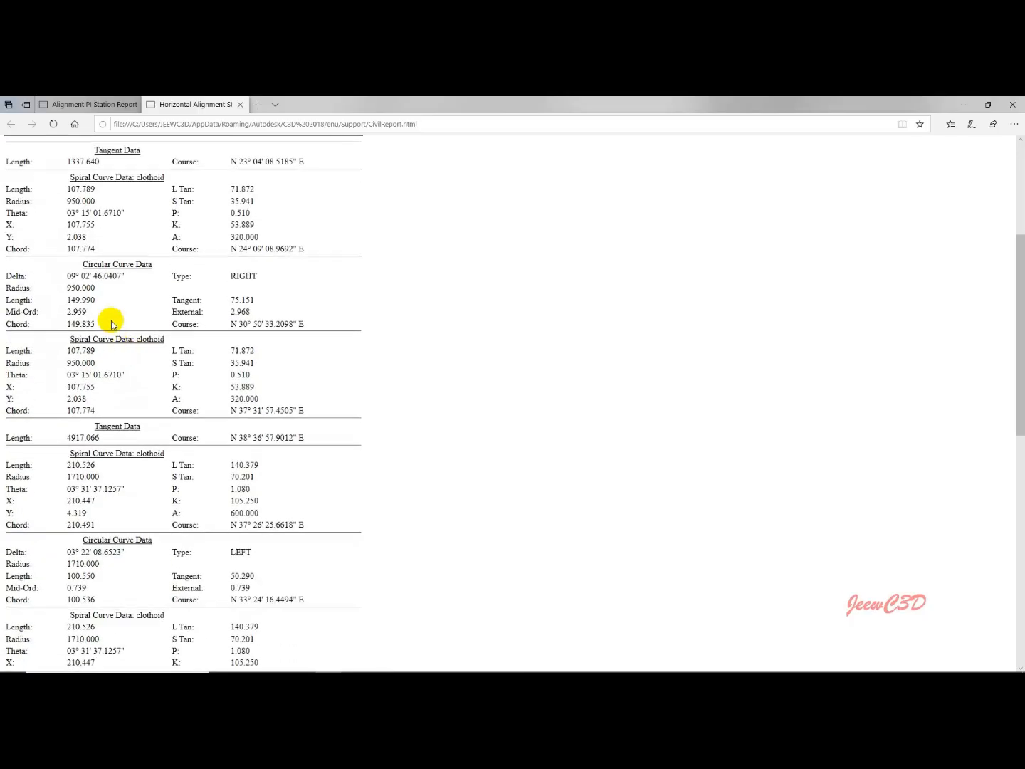
scroll(99, 366, "down", 14)
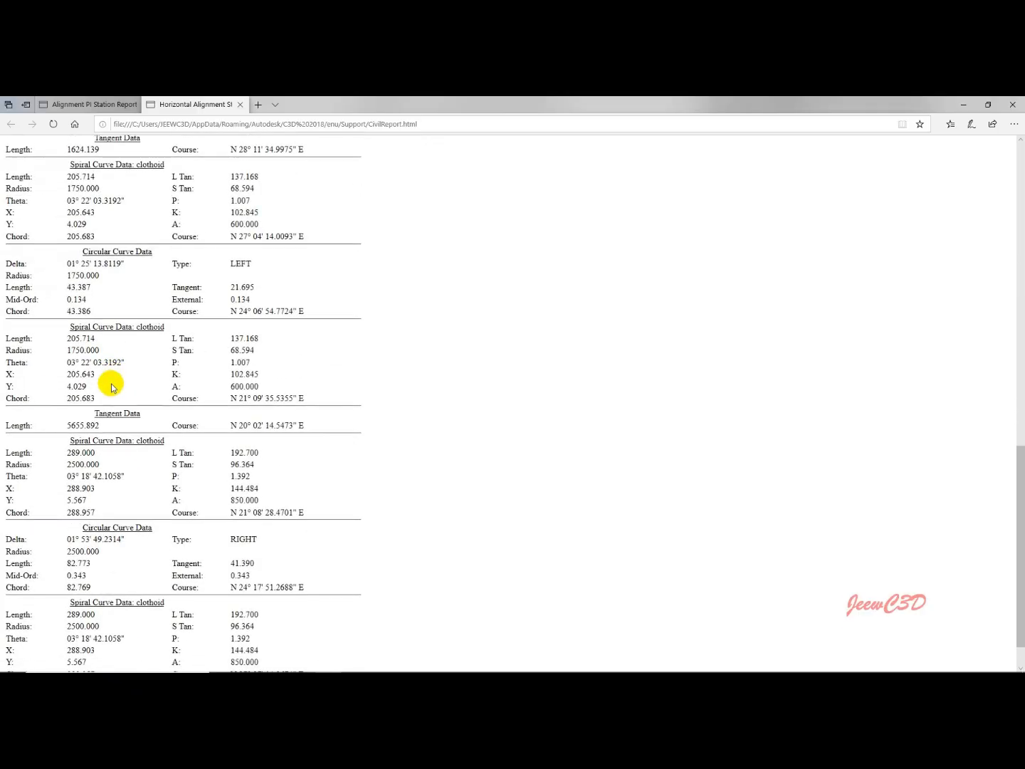
scroll(184, 390, "up", 20)
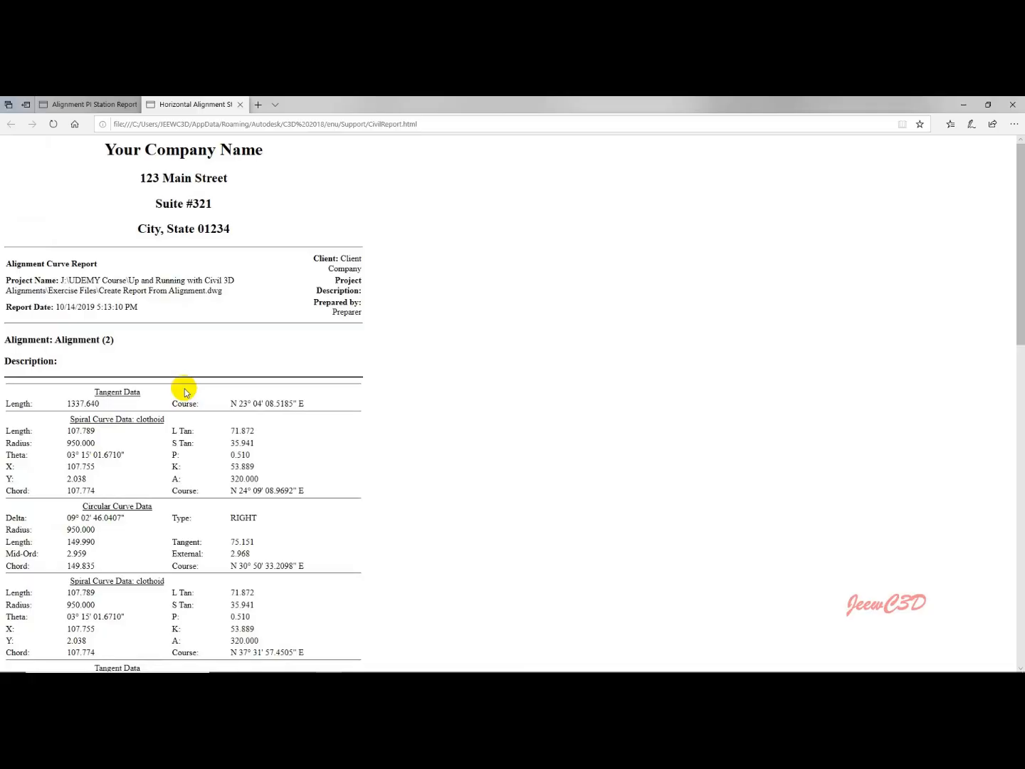
scroll(195, 382, "down", 3)
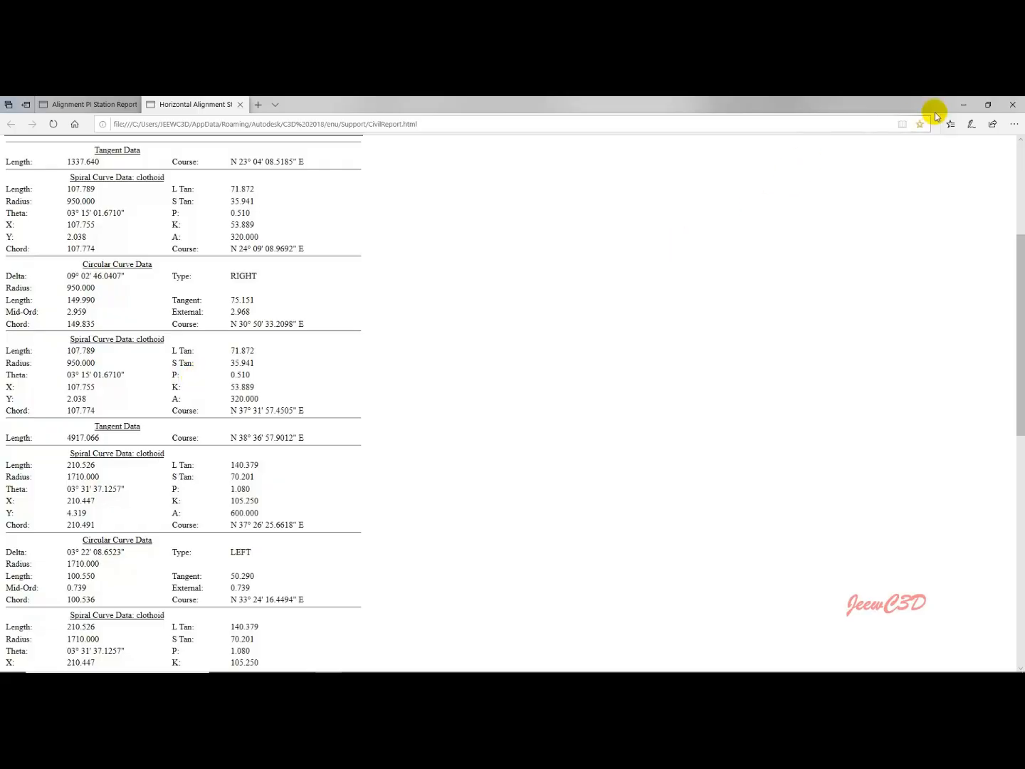
Step: Return to Civil 3D, dismiss the event viewer, and execute the Incremental Stationing Report with Alignment (2) selected
left_click(964, 105)
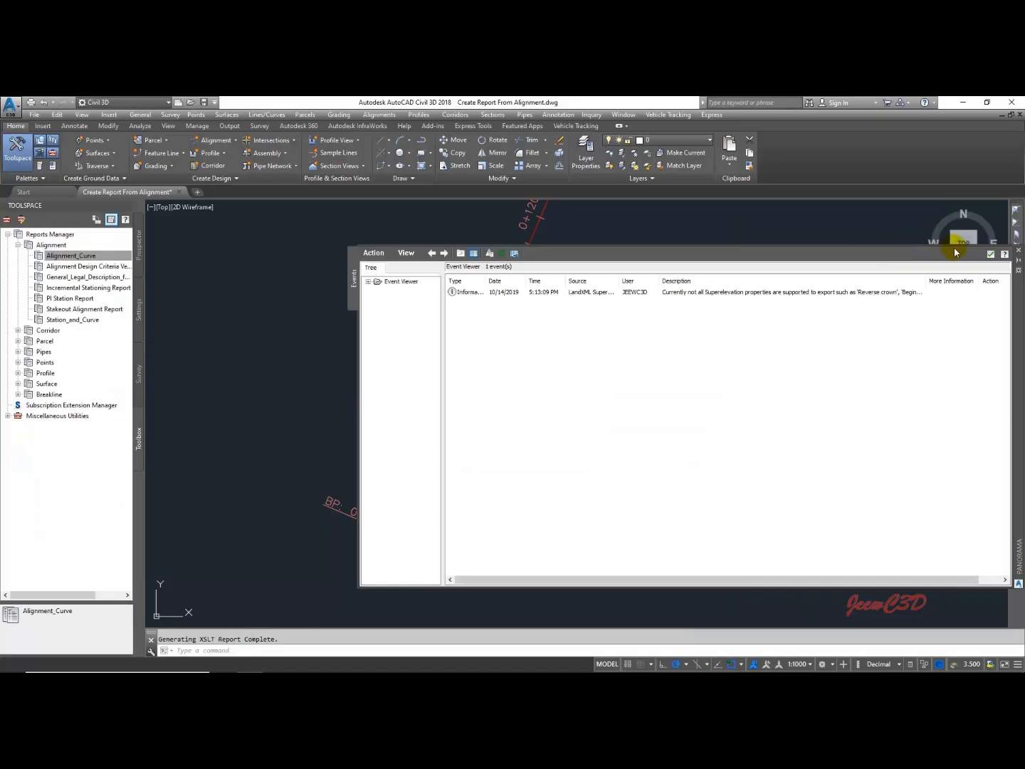
left_click(990, 253)
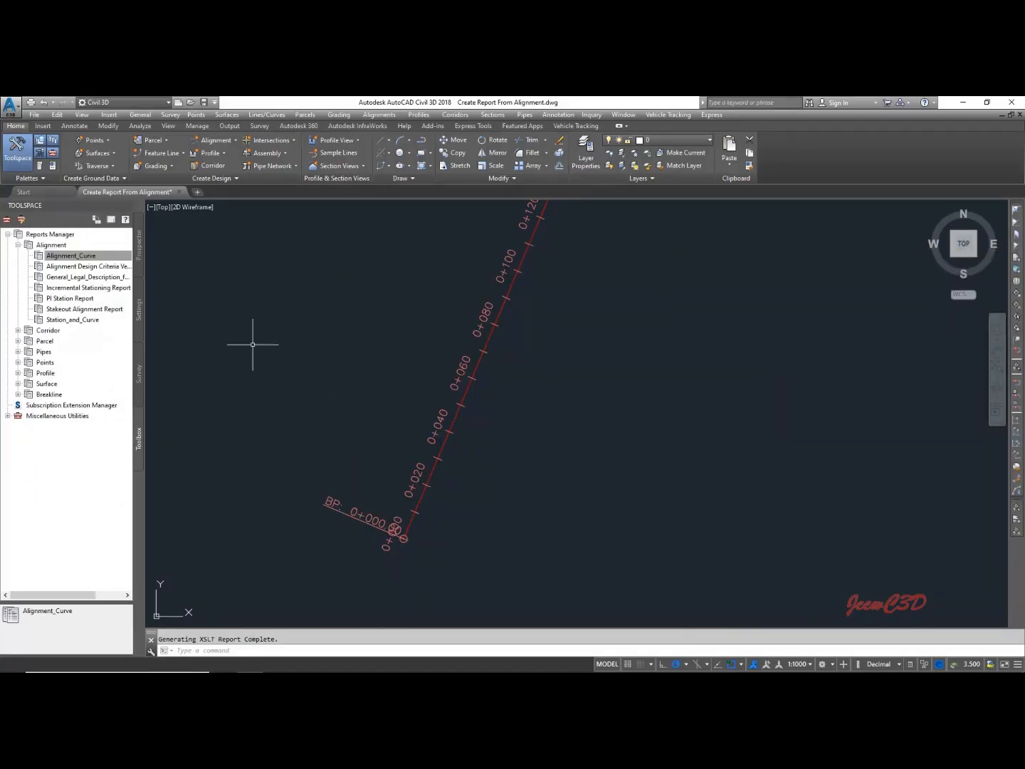
left_click(76, 288)
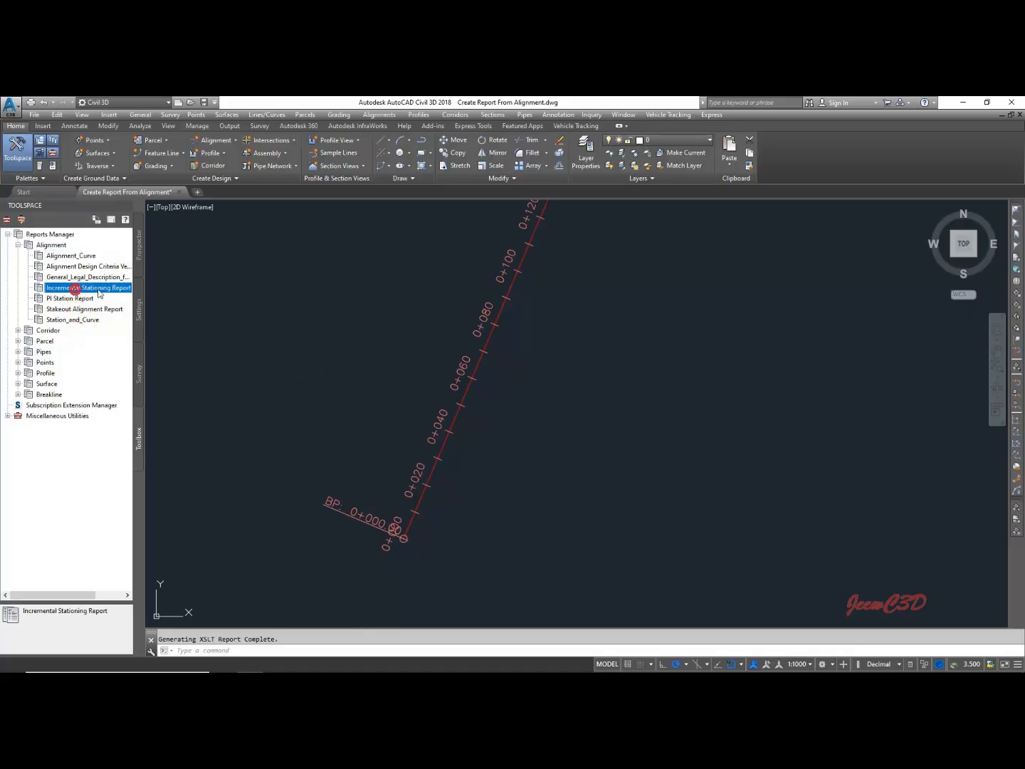
right_click(80, 286)
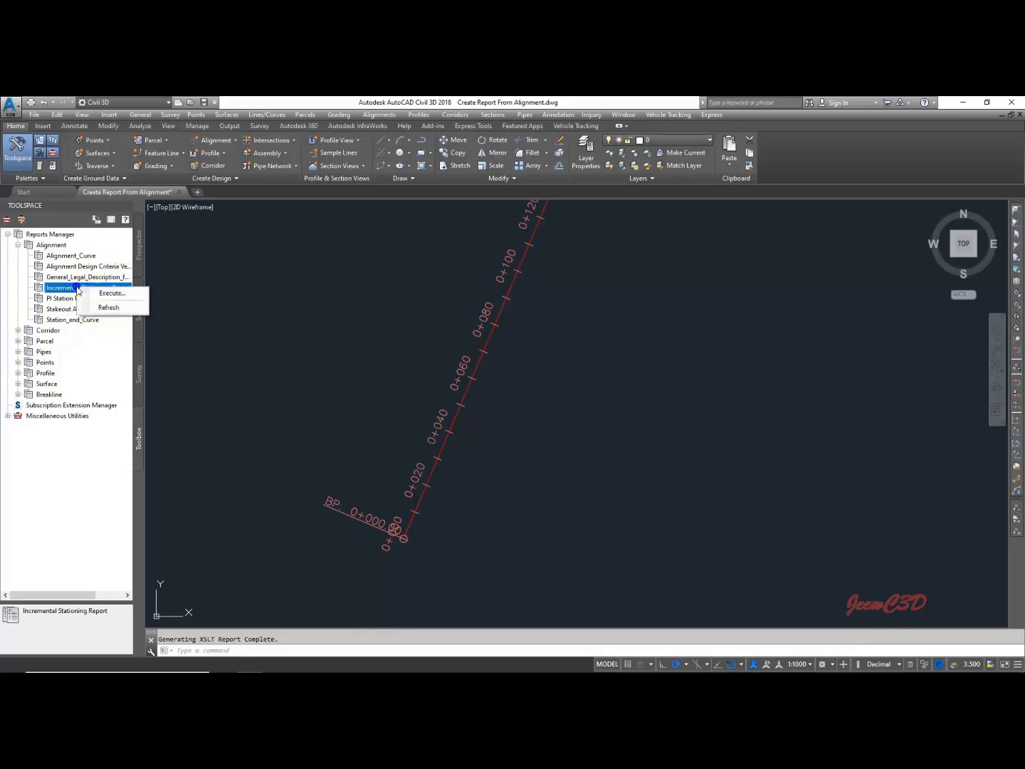
left_click(102, 292)
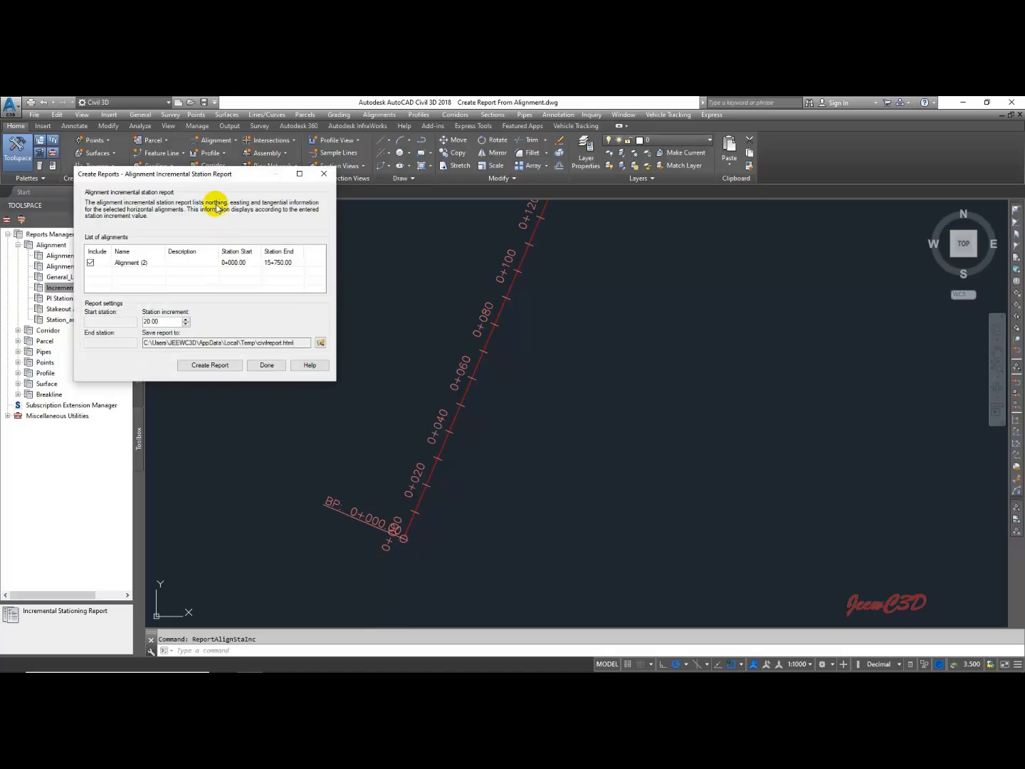
left_click_drag(228, 179, 367, 198)
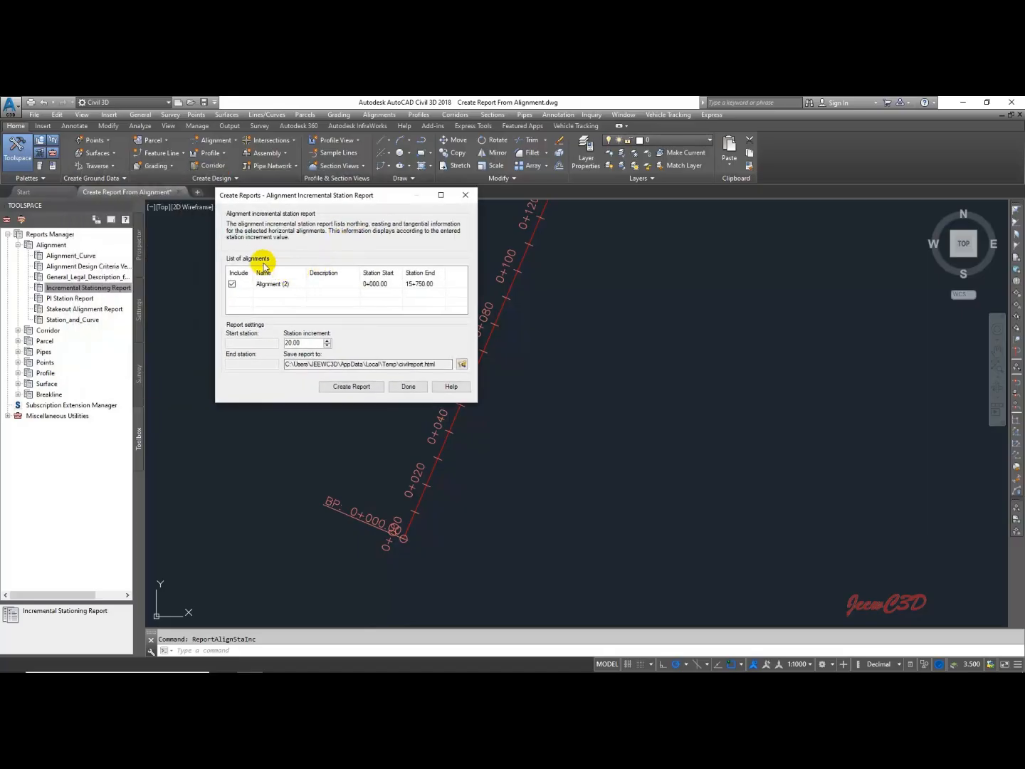
left_click(279, 291)
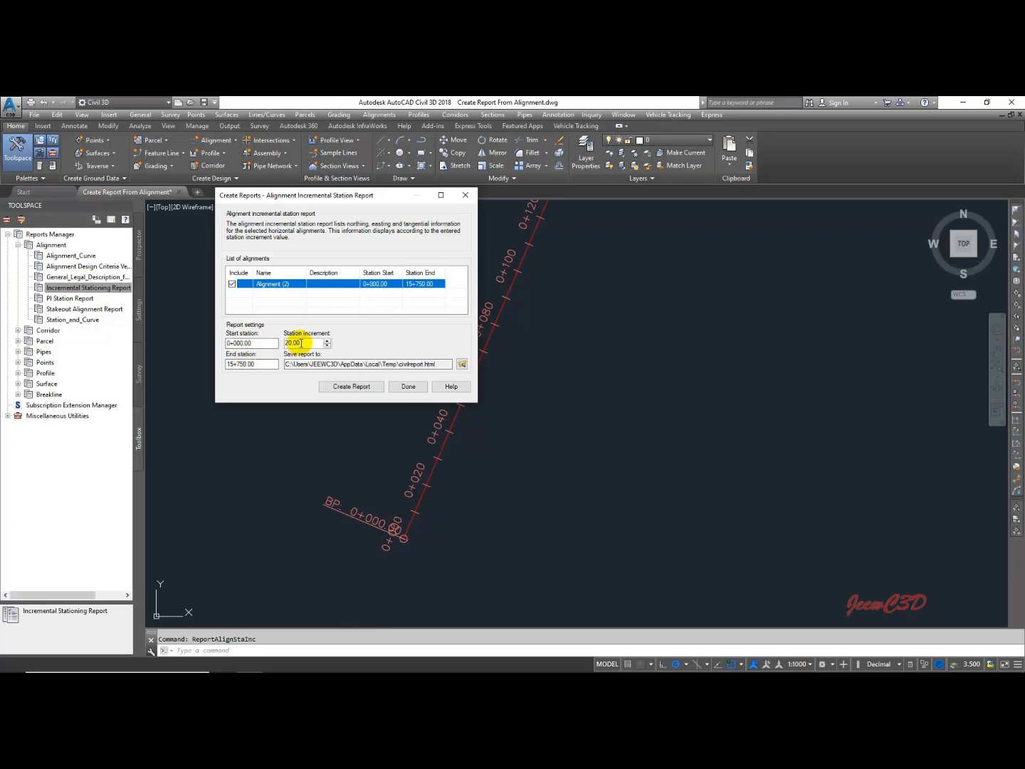
Step: Set the station increment to 5 and create the Alignment Incremental Station Report
double_click(292, 343)
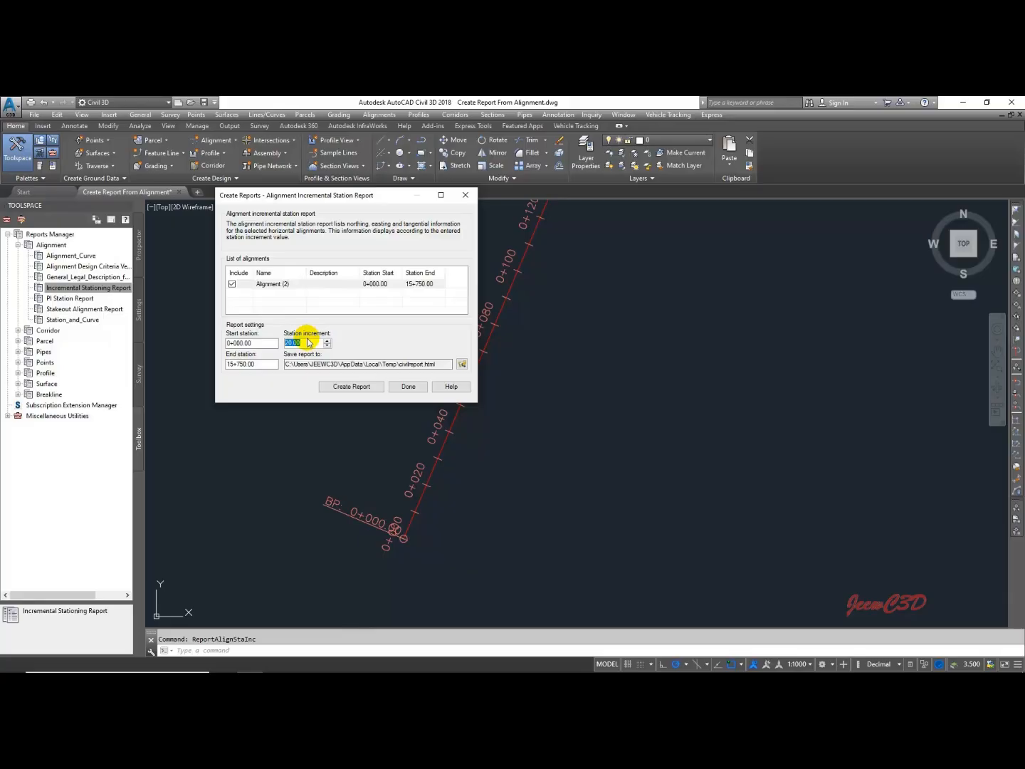
type("5")
key("Tab")
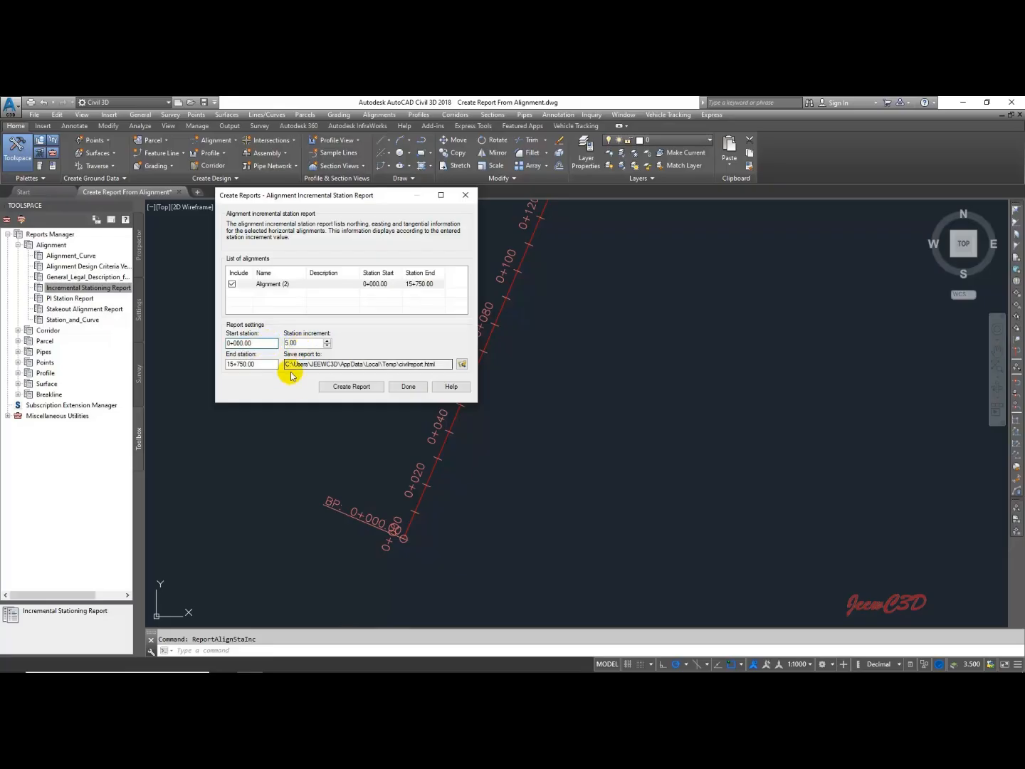
left_click(338, 391)
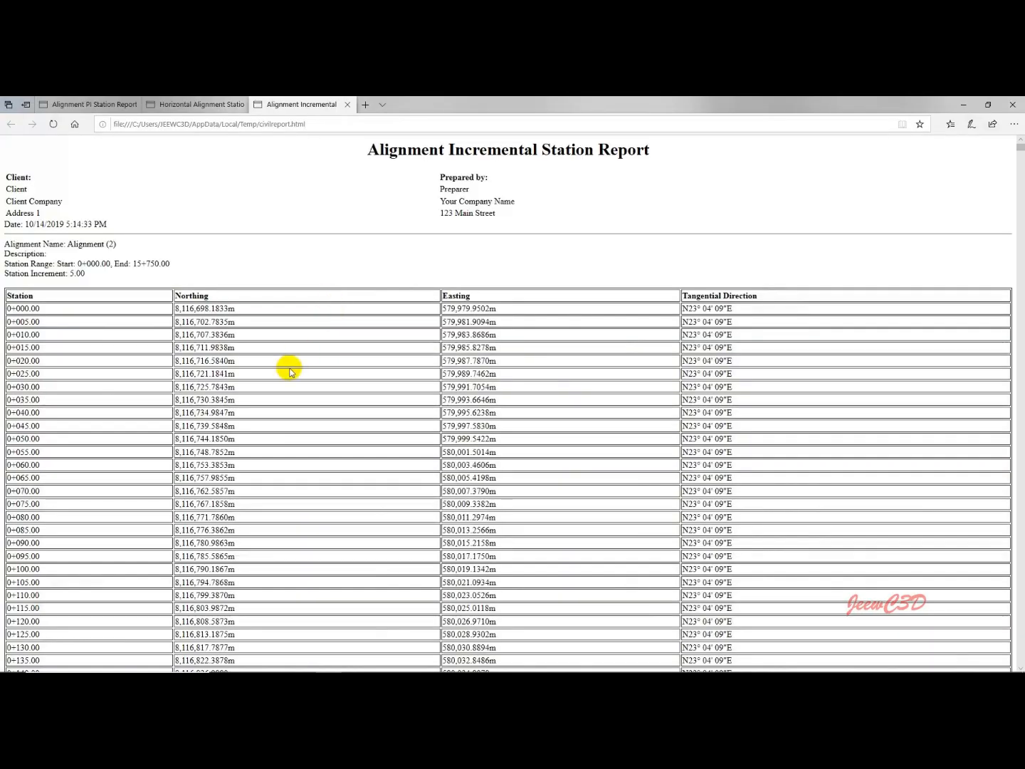
Step: Examine the station, northing, easting and tangential direction rows of the incremental station report
scroll(290, 368, "down", 5)
scroll(290, 371, "down", 12)
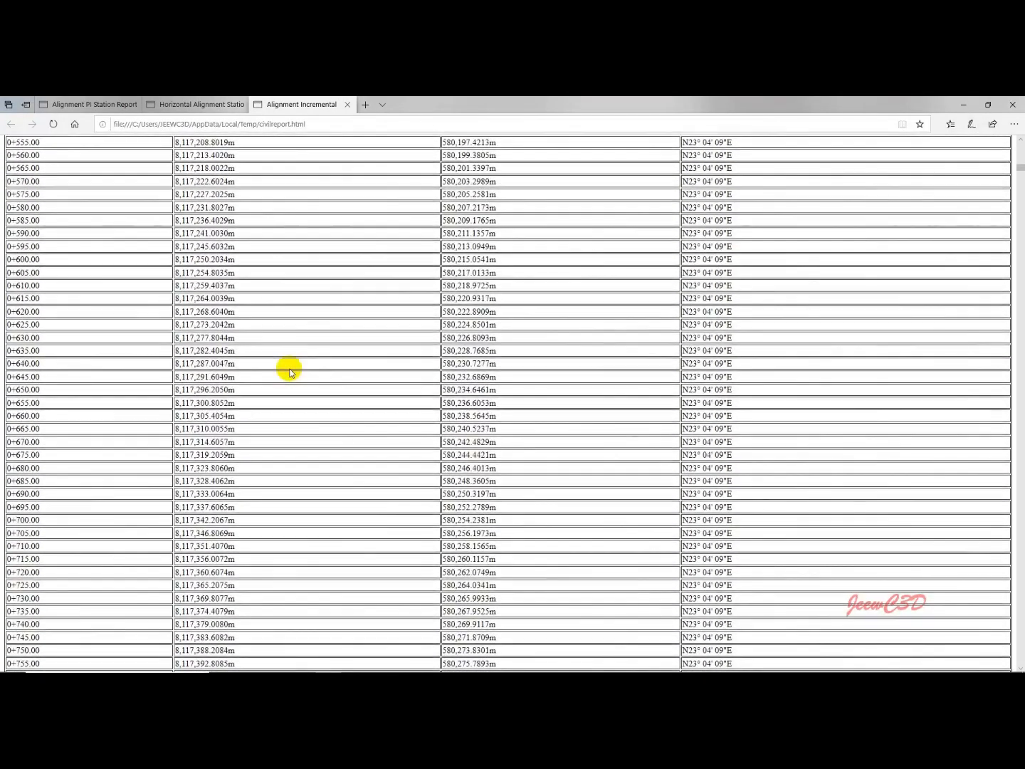
scroll(290, 368, "up", 15)
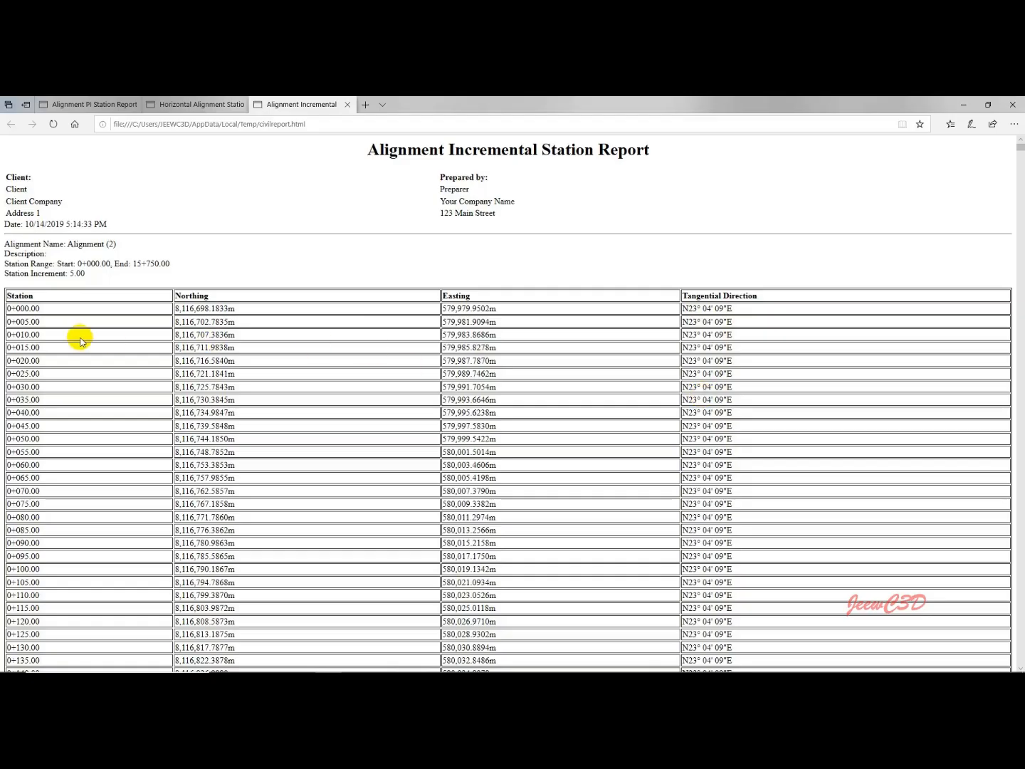
scroll(164, 349, "down", 1)
scroll(164, 349, "down", 10)
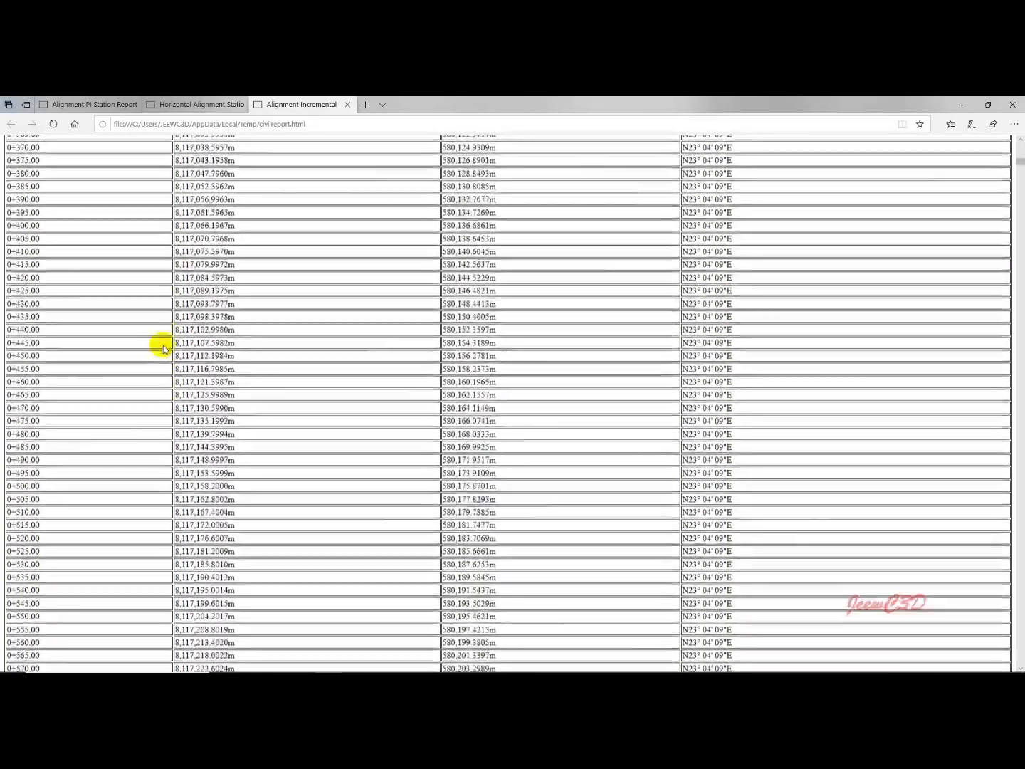
scroll(163, 346, "up", 10)
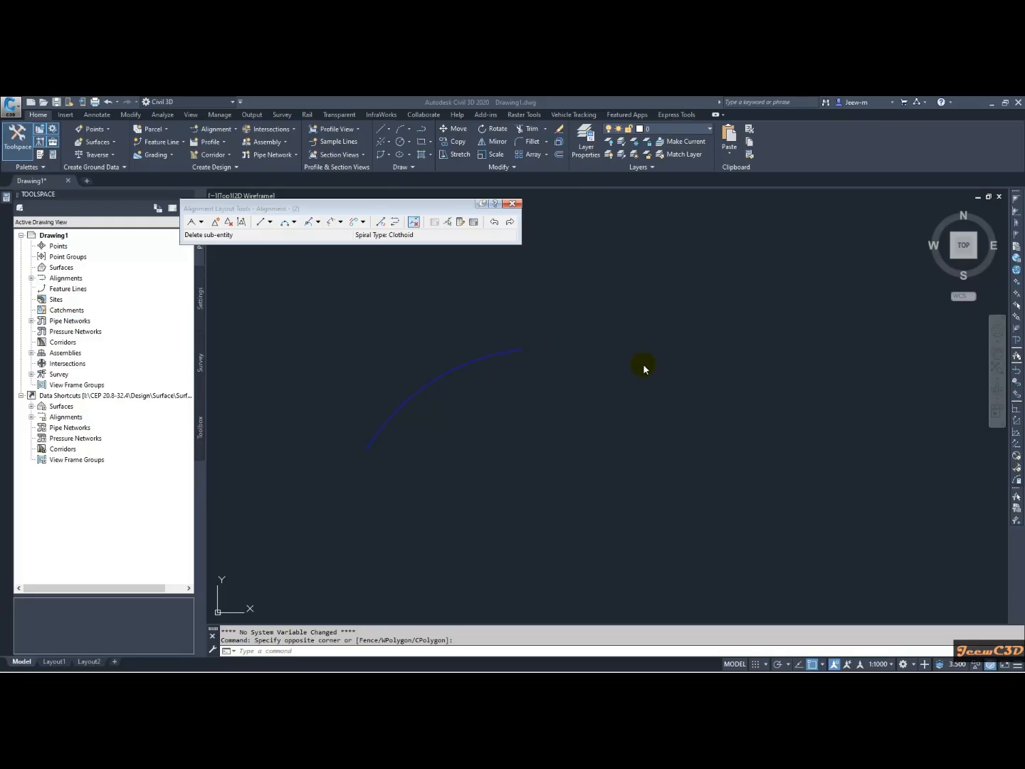
Step: Add a Floating Line with Spiral (From curve, through point) to the blue curve's east end, with a spiral in length of 30
left_click(318, 221)
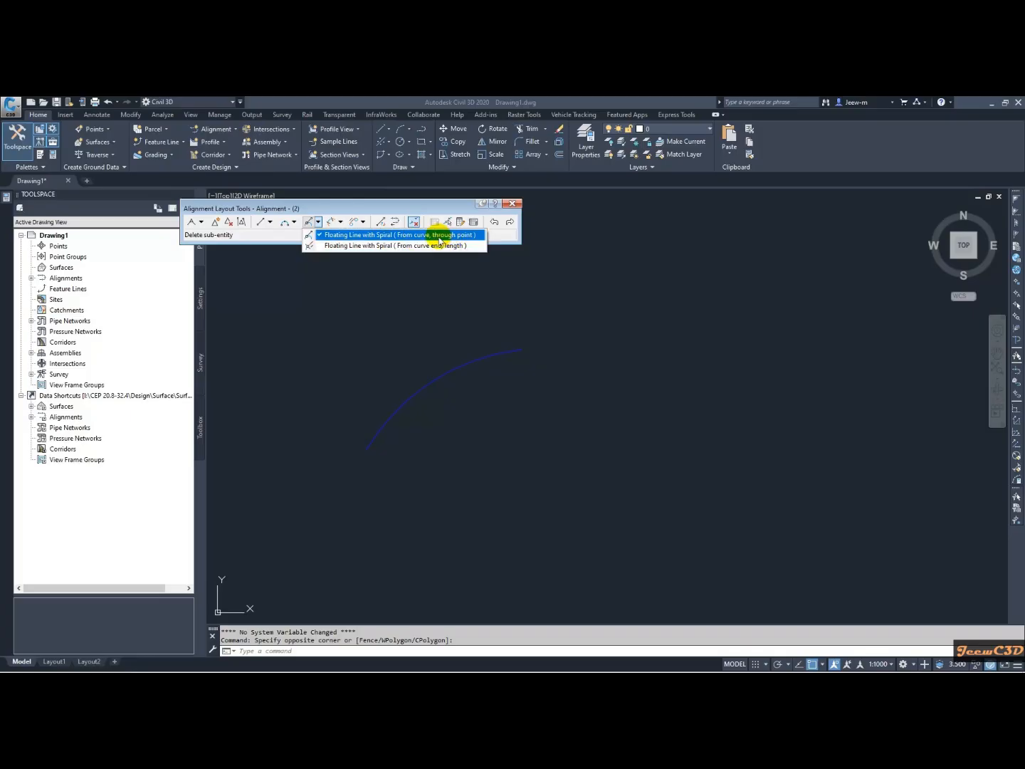
left_click(449, 235)
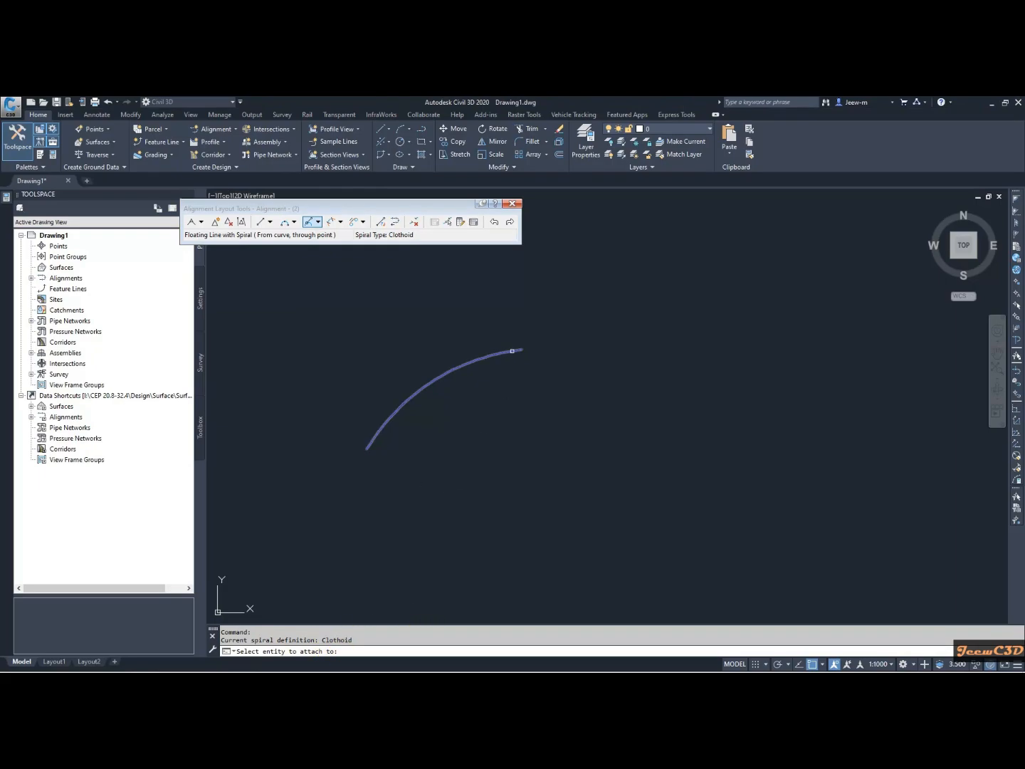
left_click(512, 351)
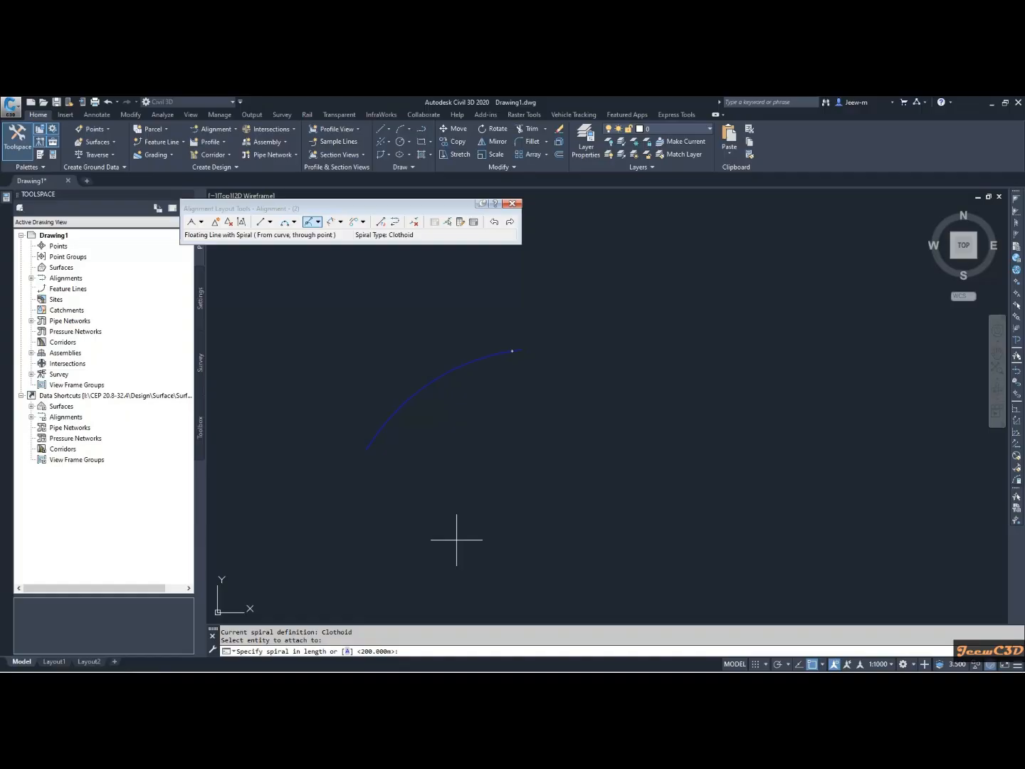
left_click(415, 650)
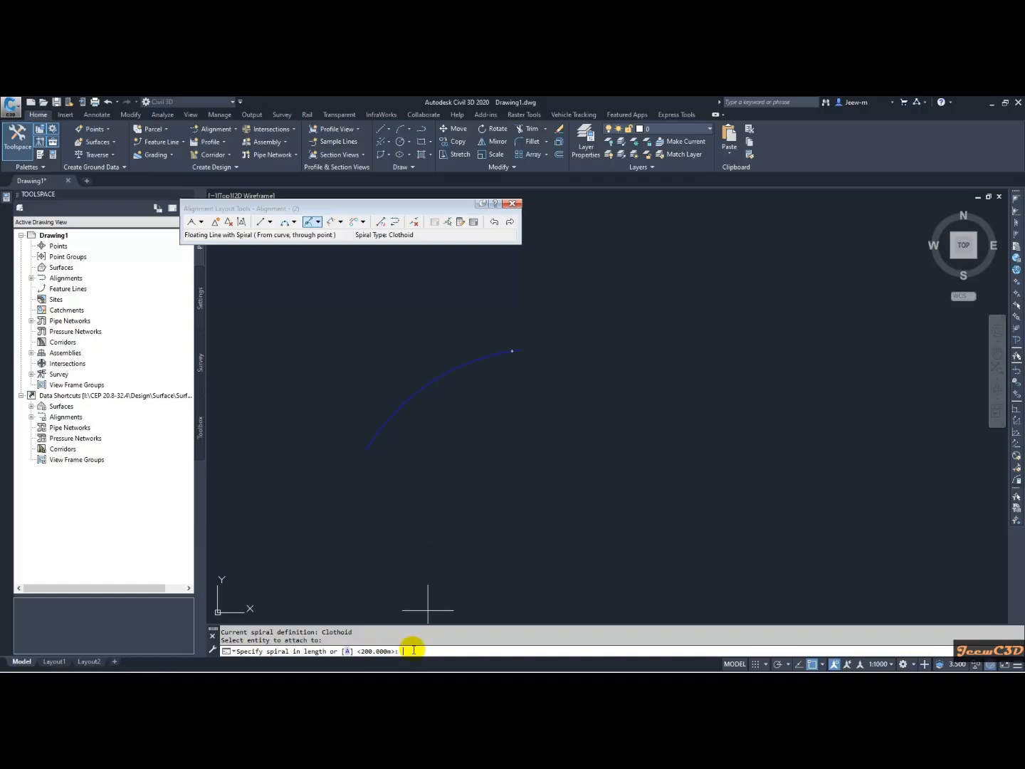
type("30")
key("Return")
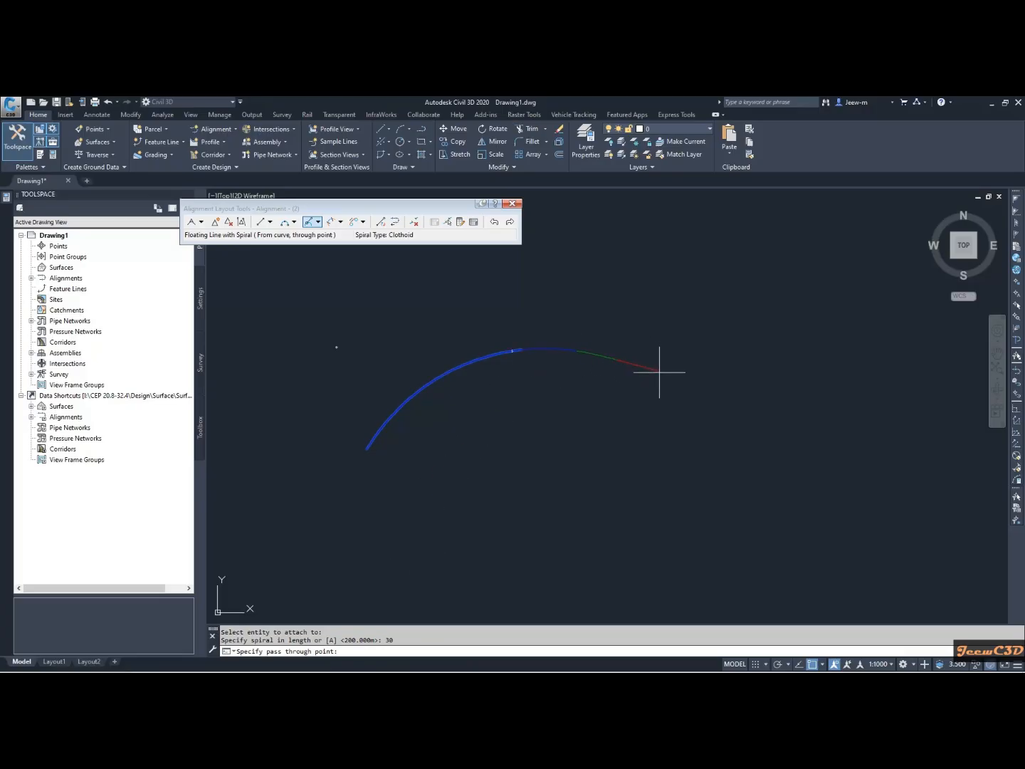
left_click(674, 393)
left_click(653, 345)
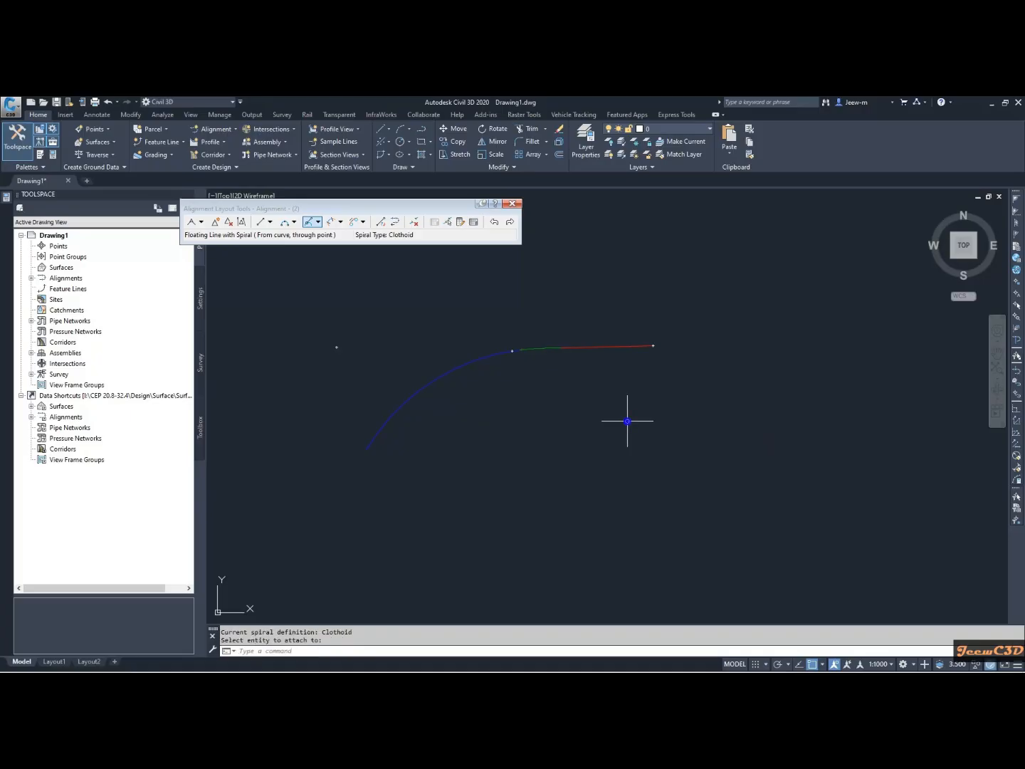
key("Return")
Step: Import the Major Minor and Geometry Points label set for the alignment, inspect the labels along the new spiral, and deselect the alignment
left_click(604, 348)
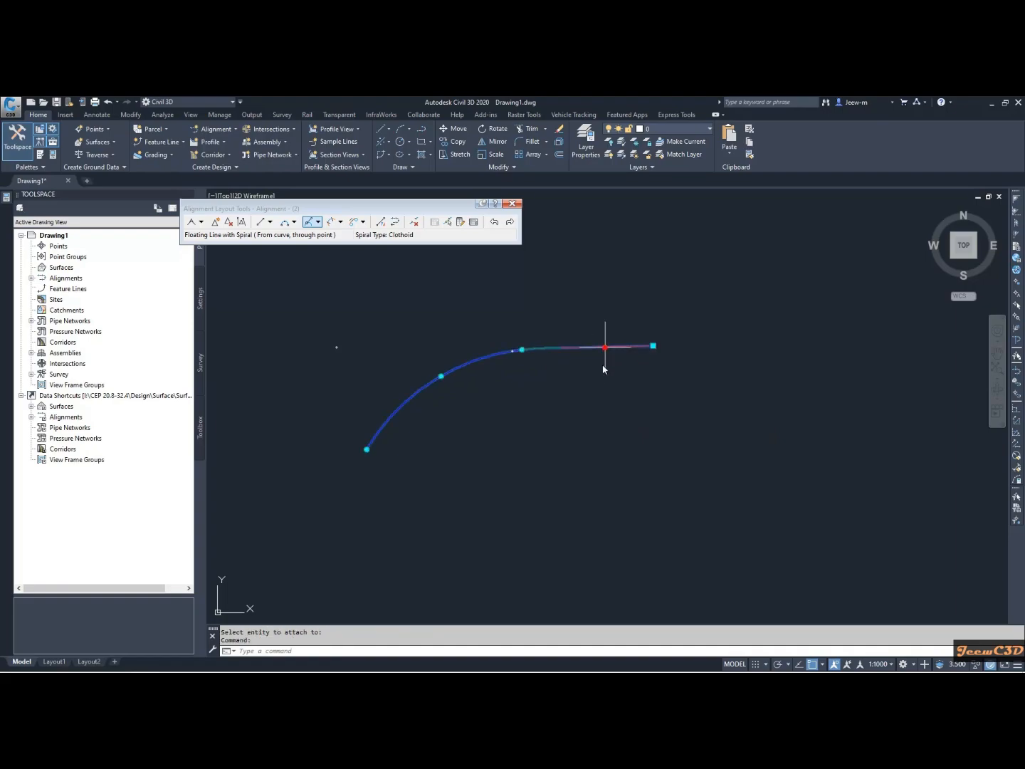
right_click(630, 413)
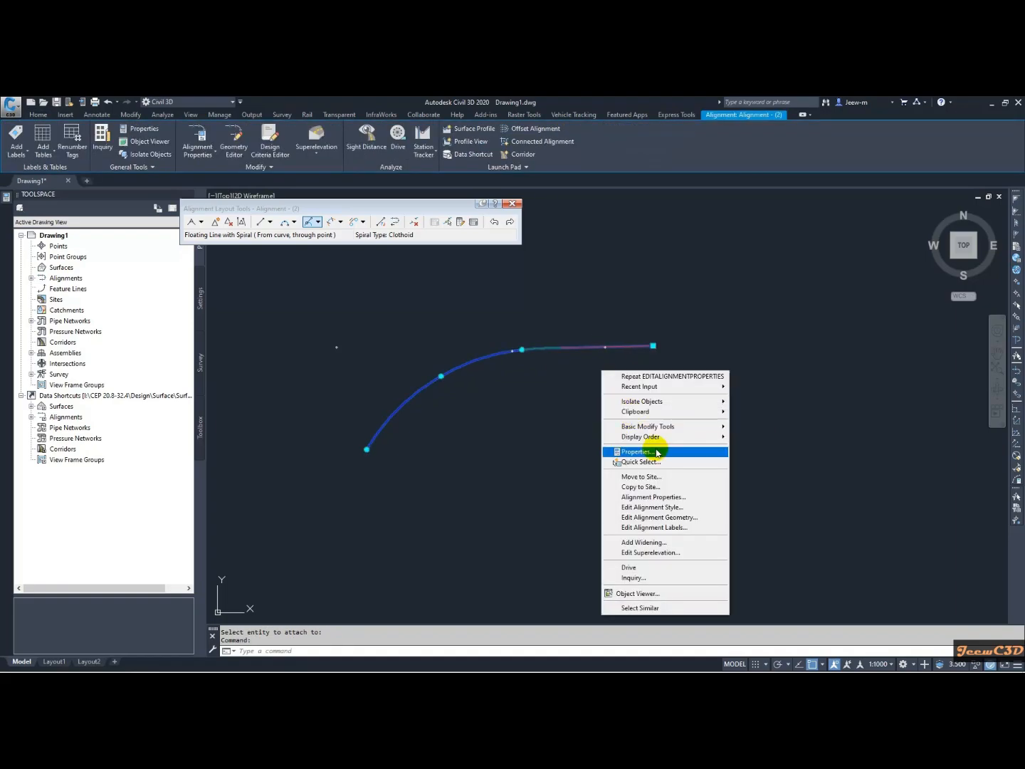
left_click(662, 528)
left_click(401, 513)
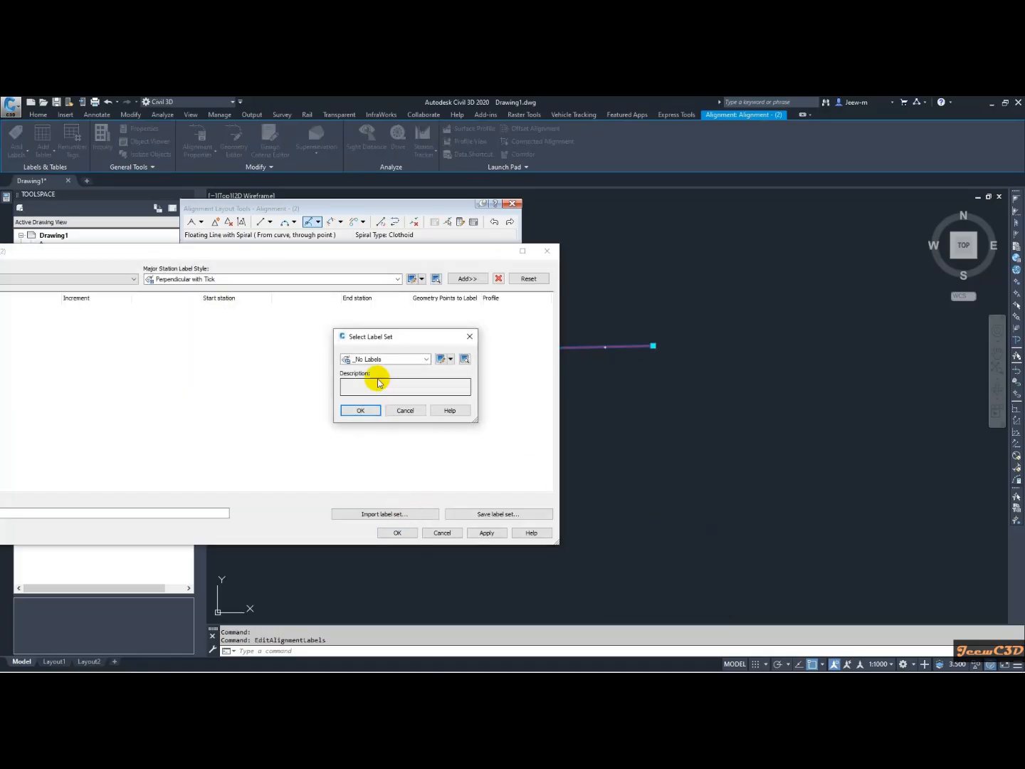
left_click(370, 359)
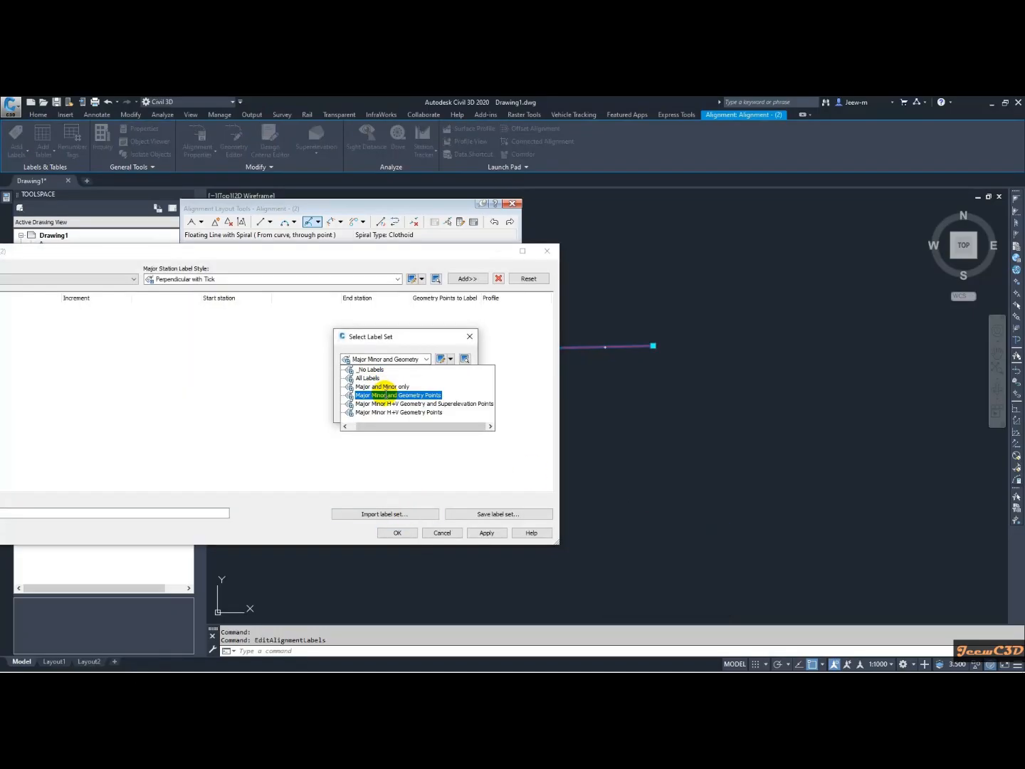
left_click(386, 396)
left_click(362, 402)
left_click(398, 533)
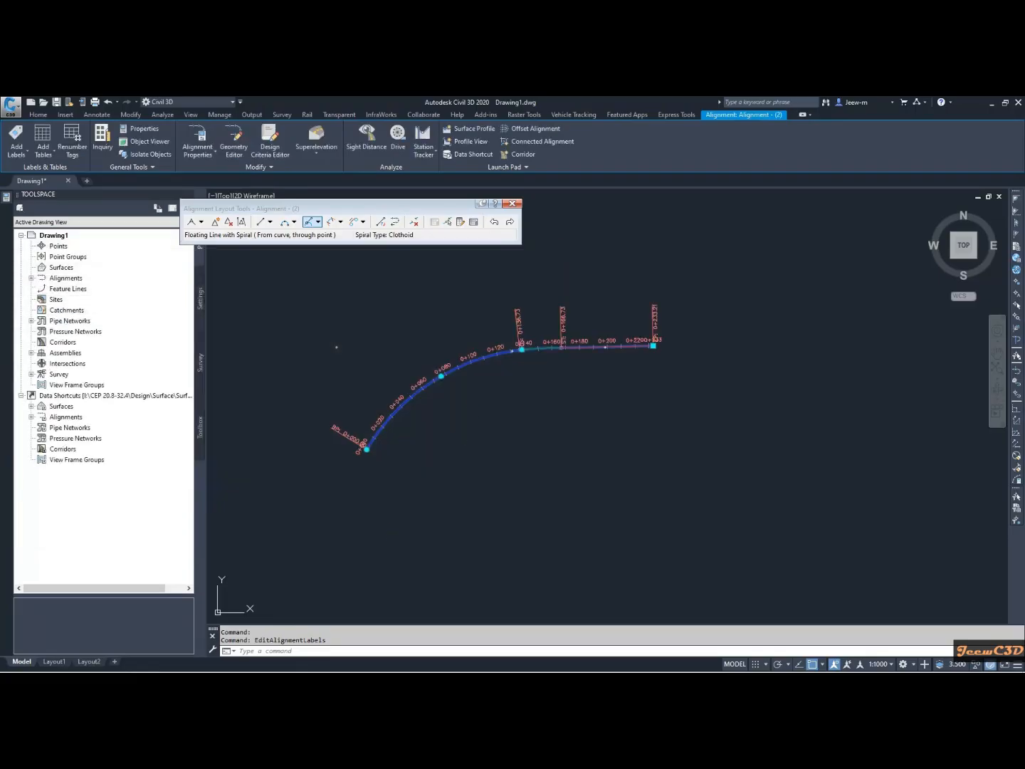
scroll(492, 342, "up", 6)
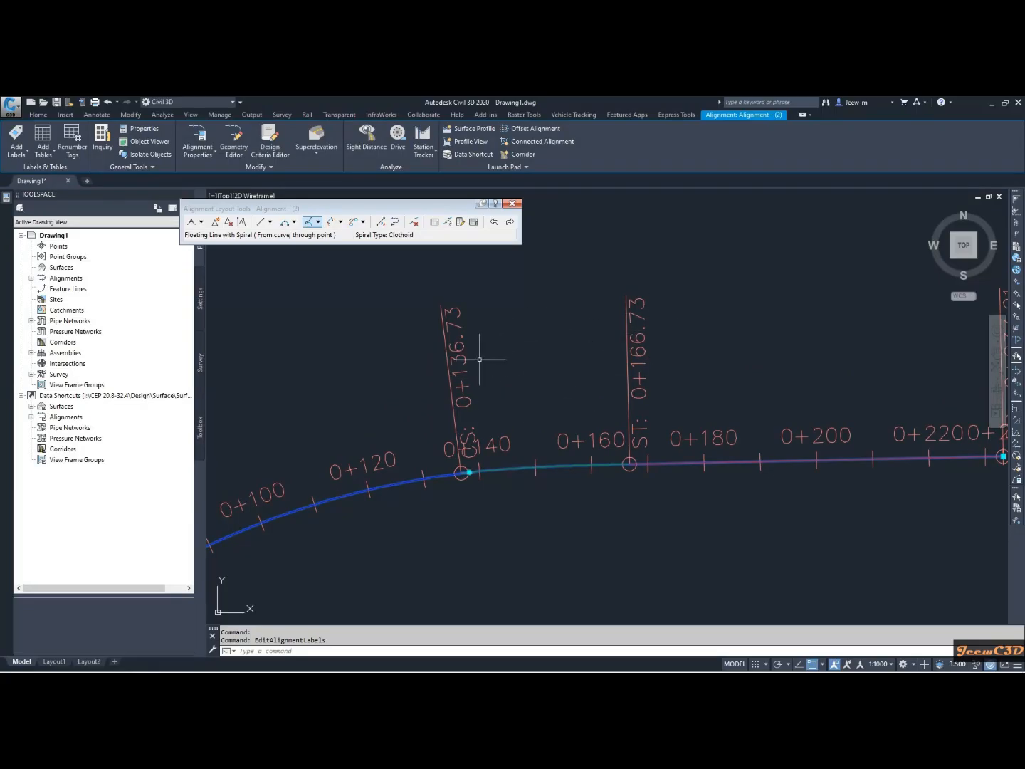
scroll(502, 385, "down", 6)
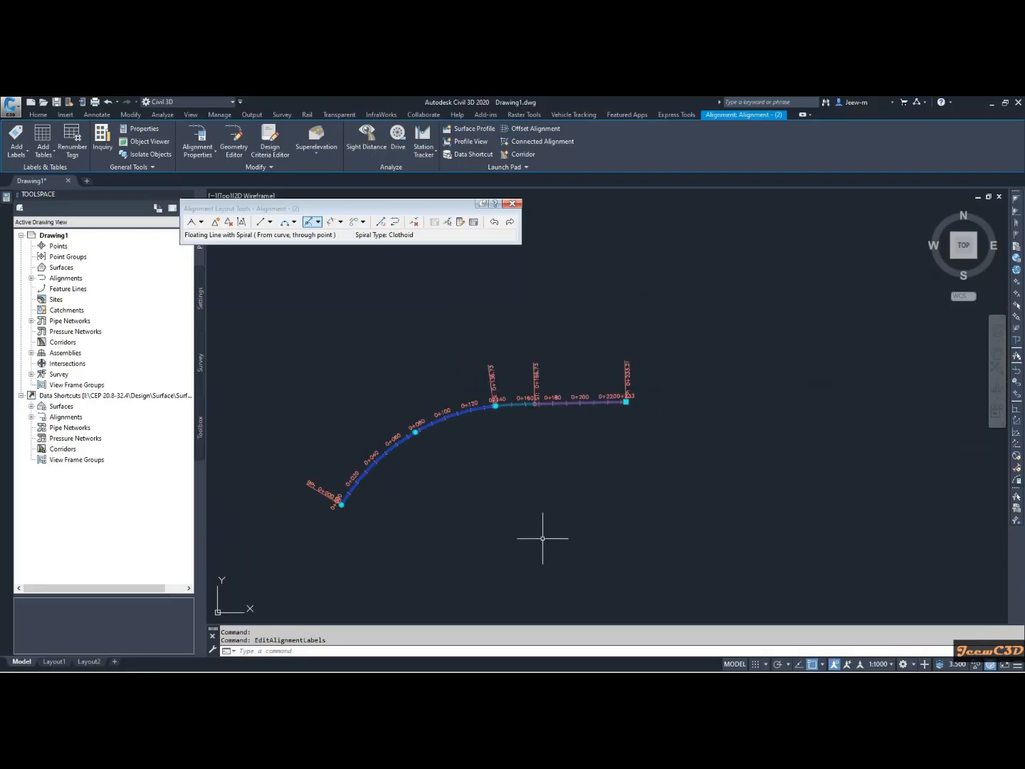
key("Escape")
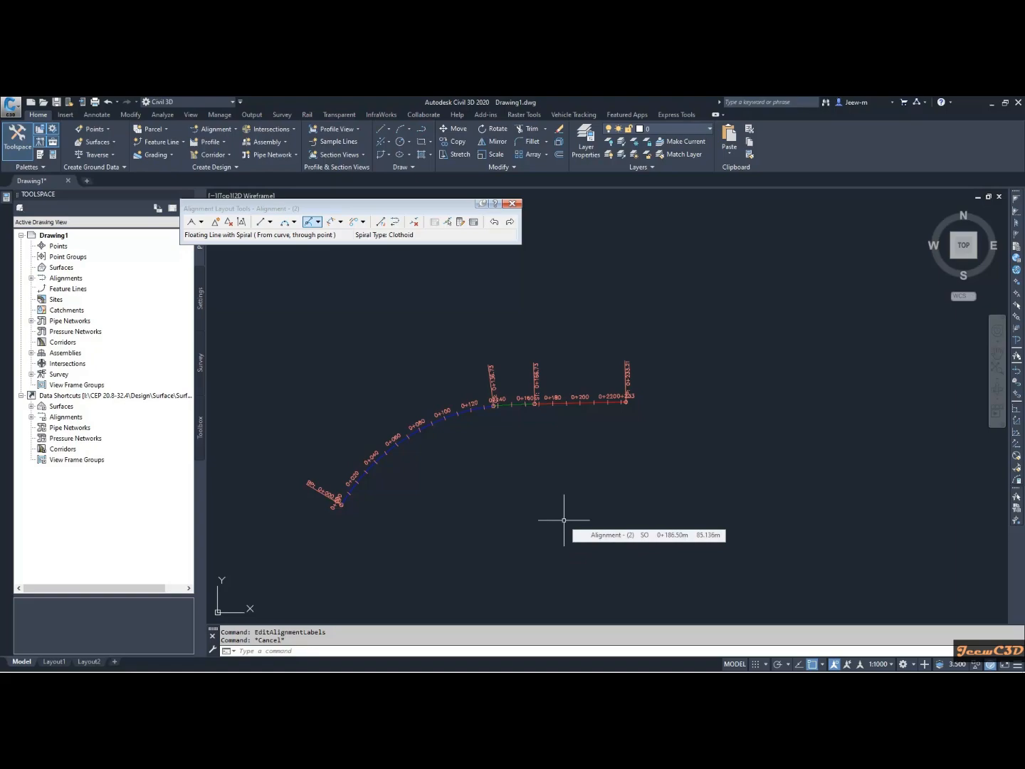
Step: Add a Floating Curve with Spiral (From entity, radius, through point) to the end tangent: radius 60, spiral in length 25, Lessthan180, curving southeast
left_click(341, 222)
left_click(341, 222)
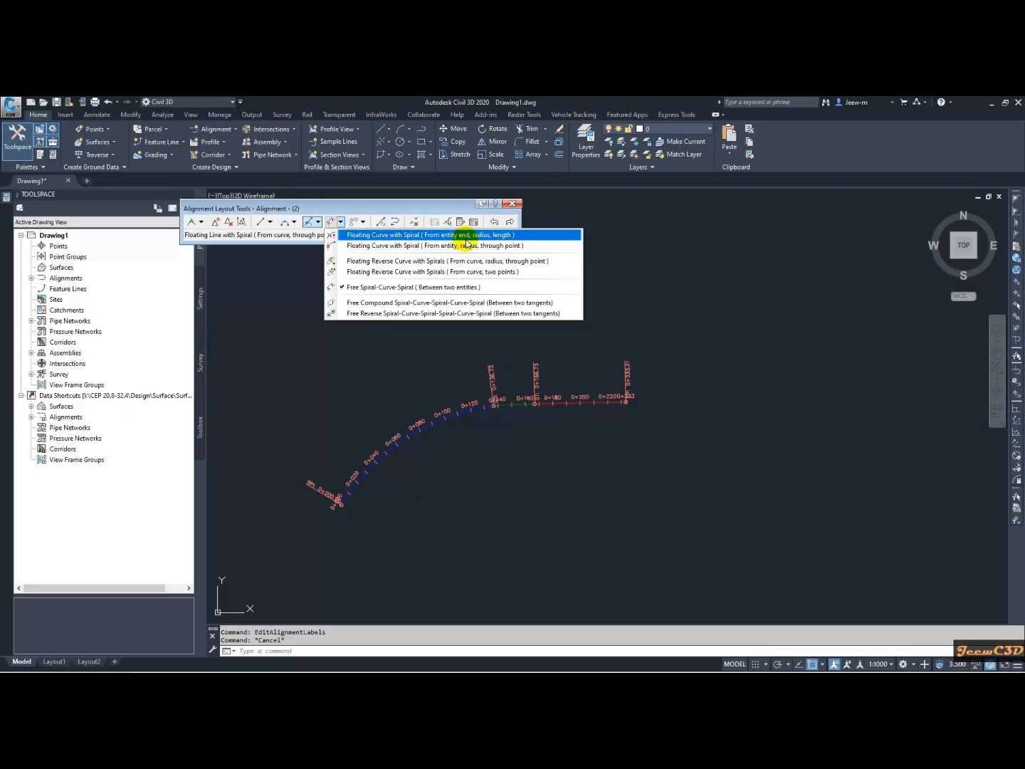
left_click(465, 246)
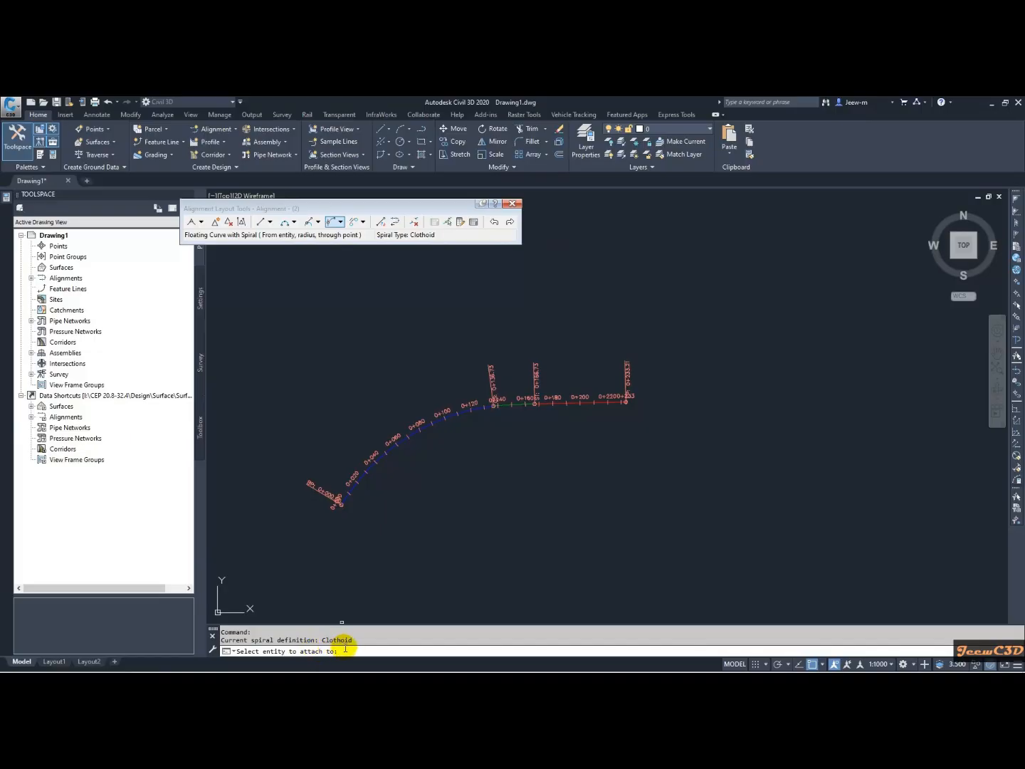
scroll(473, 456, "up", 4)
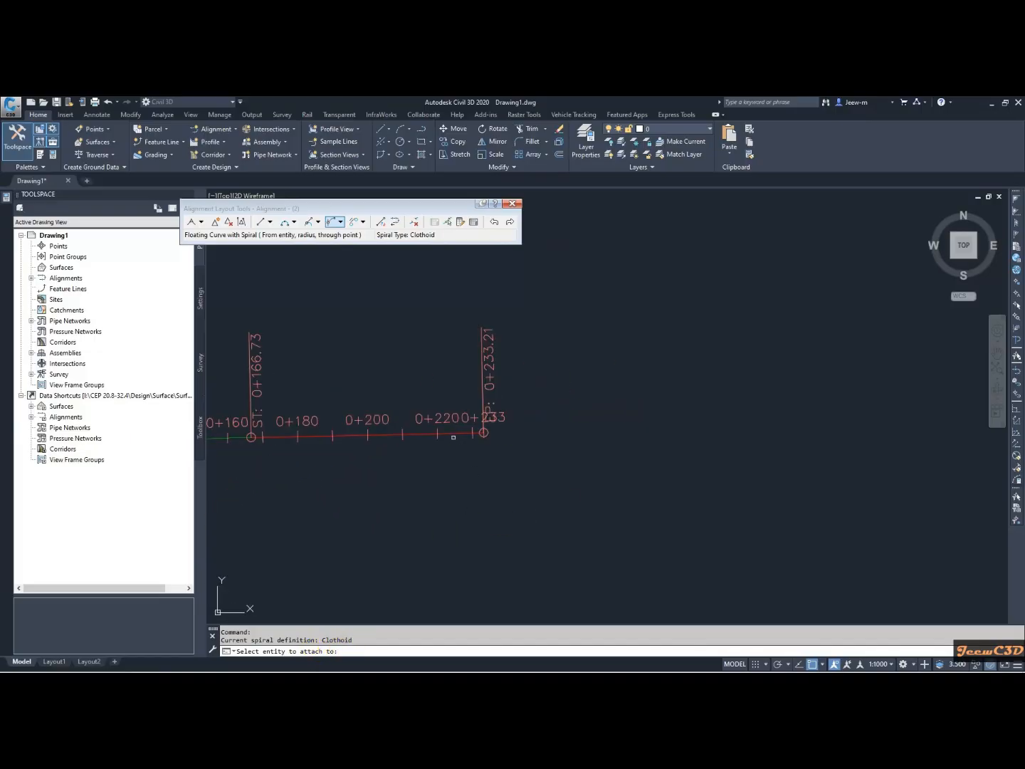
left_click(455, 436)
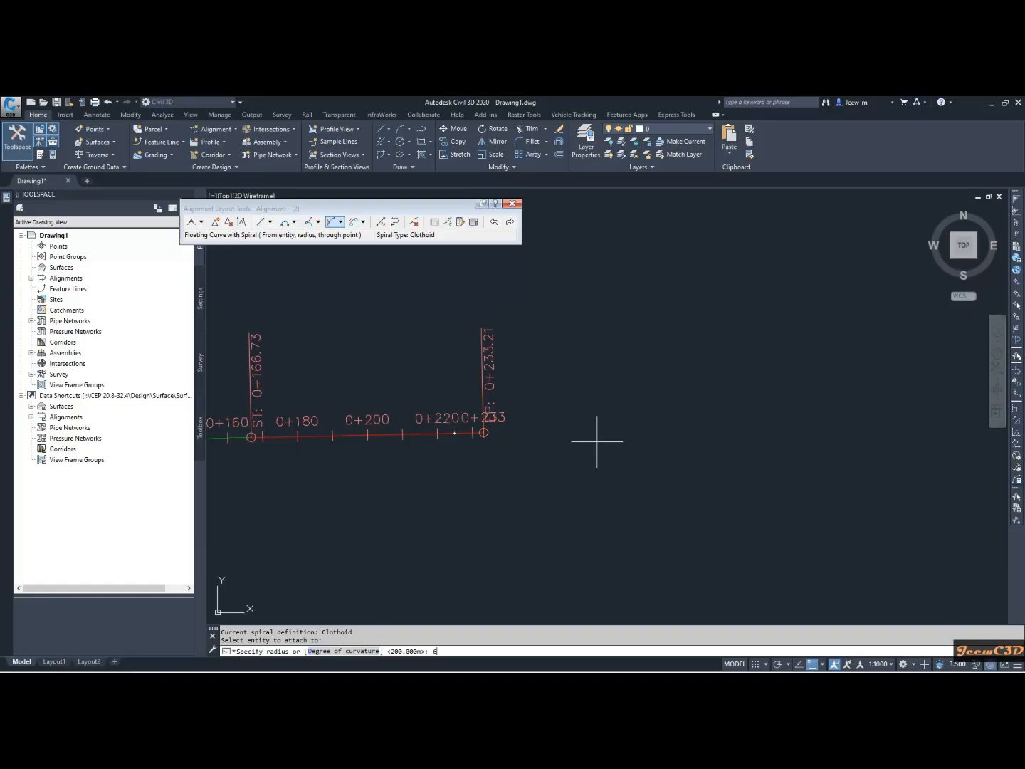
key("Return")
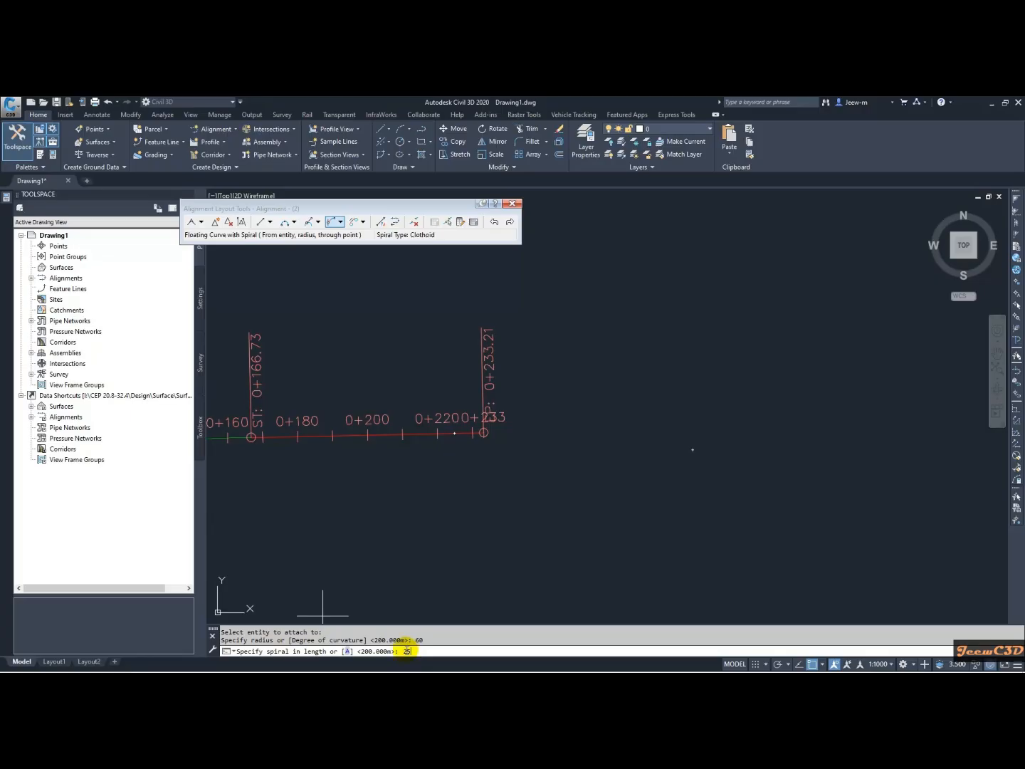
key("Return")
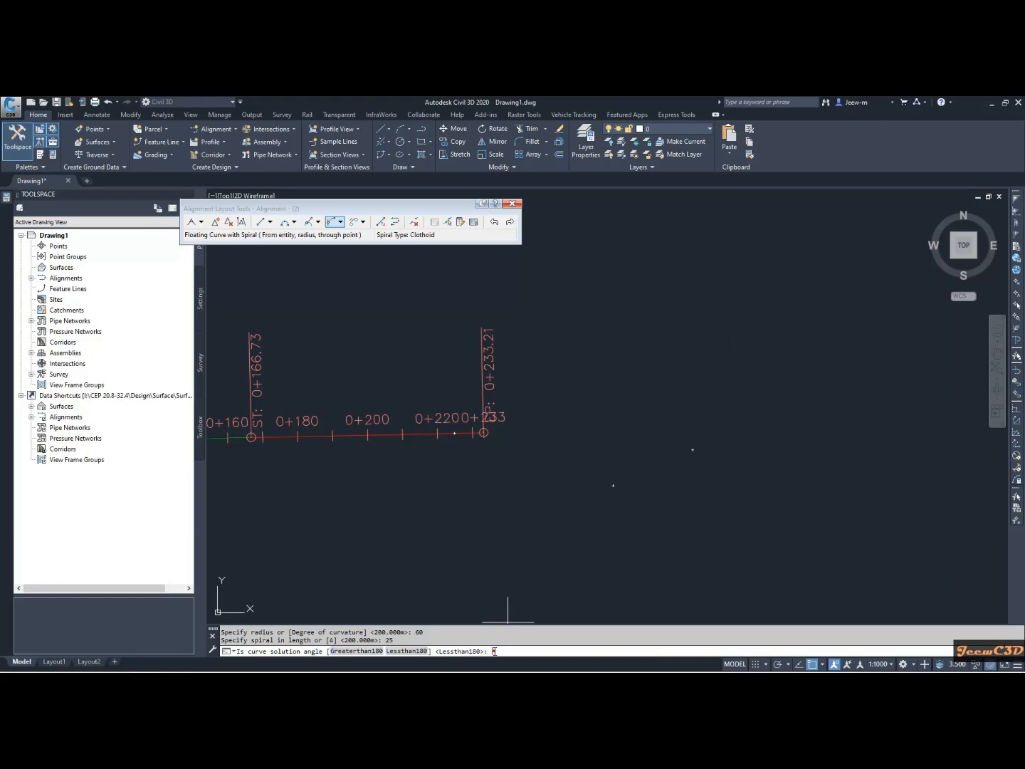
left_click(494, 650)
key("Return")
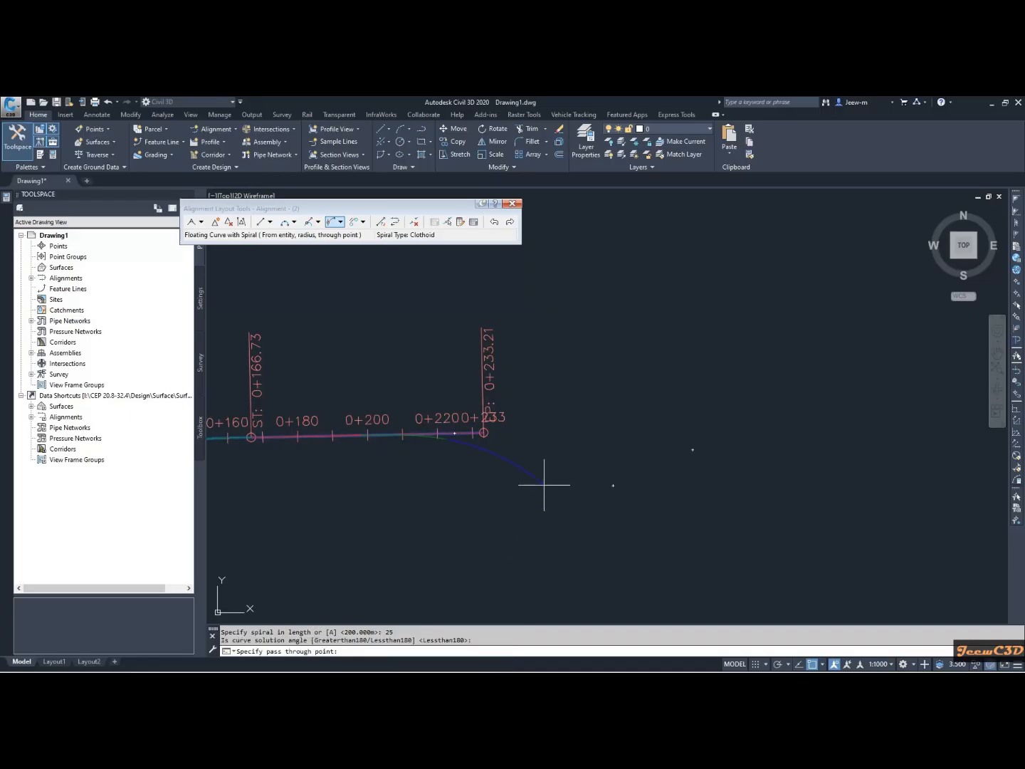
scroll(548, 487, "down", 3)
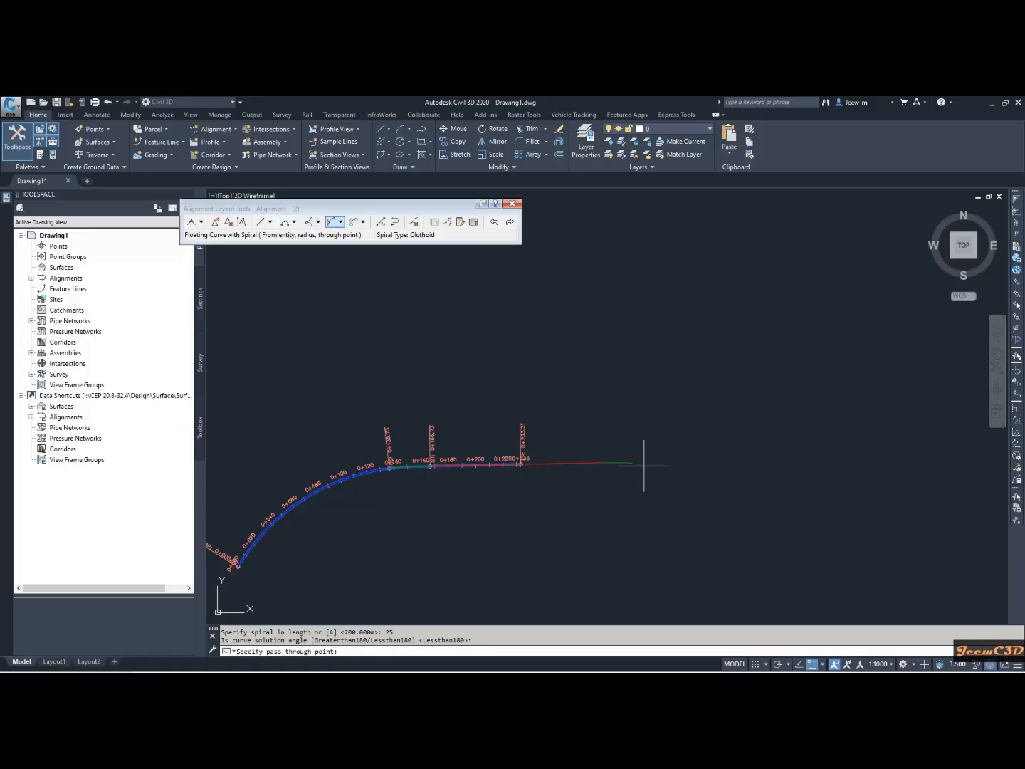
left_click(620, 510)
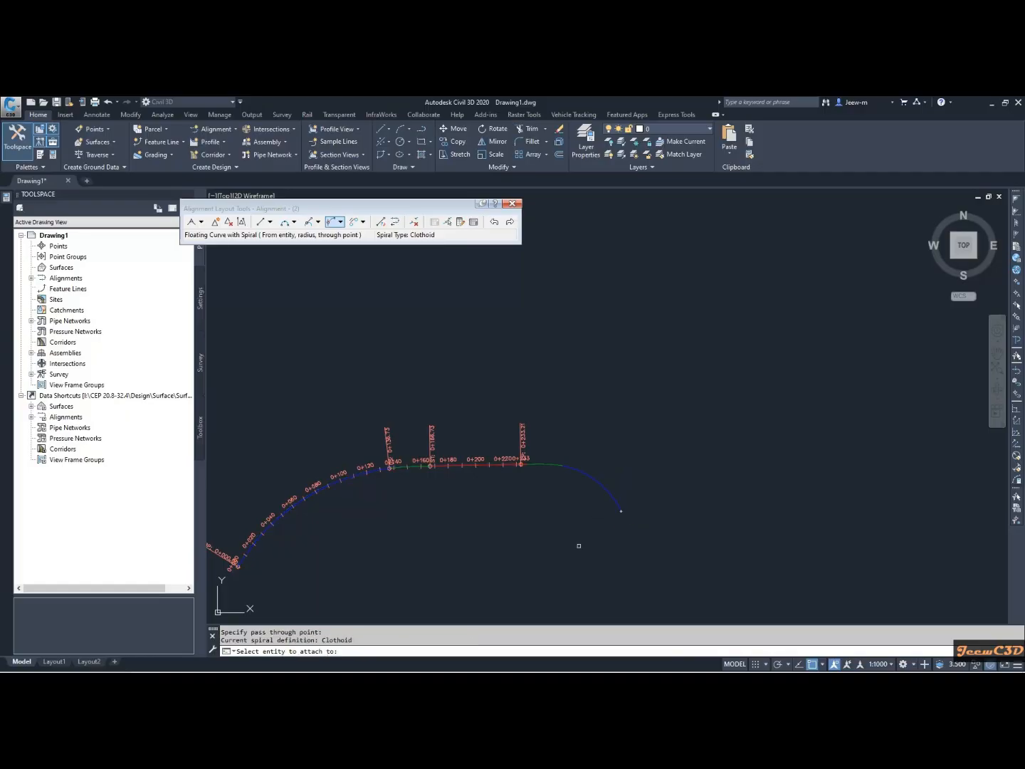
key("Return")
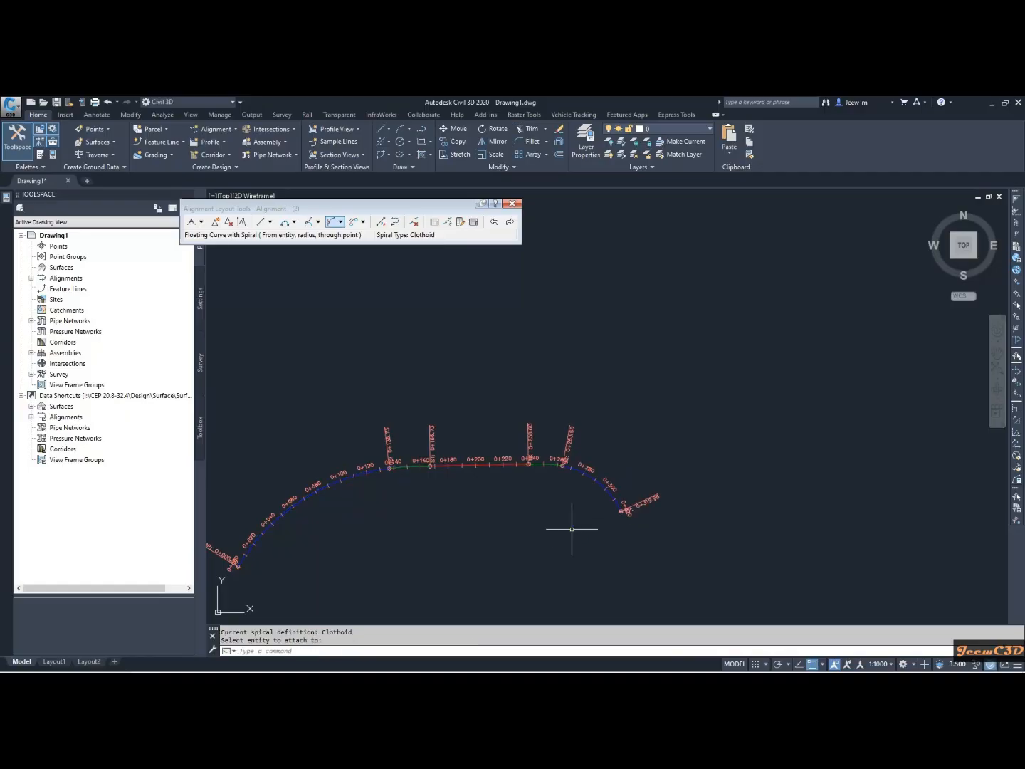
Step: Examine the new spiral's station labels and the spiral and curve layout parameters of the added spiral-curve
scroll(566, 446, "up", 4)
scroll(527, 446, "up", 3)
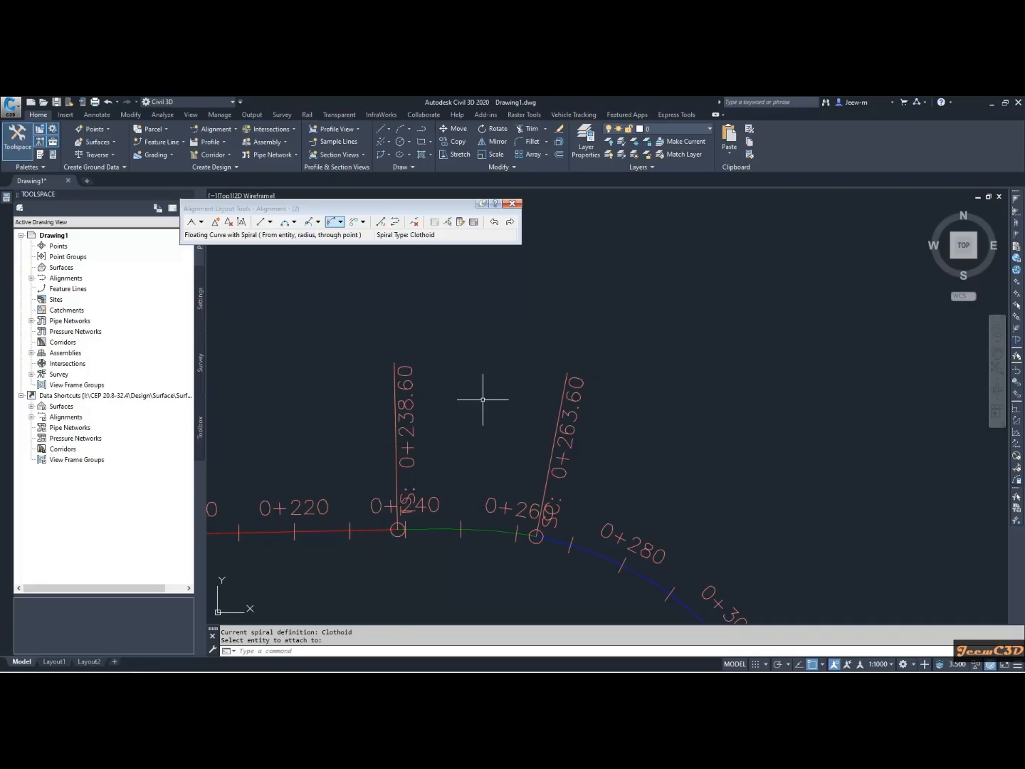
scroll(464, 453, "down", 2)
middle_click_drag(624, 487, 620, 389)
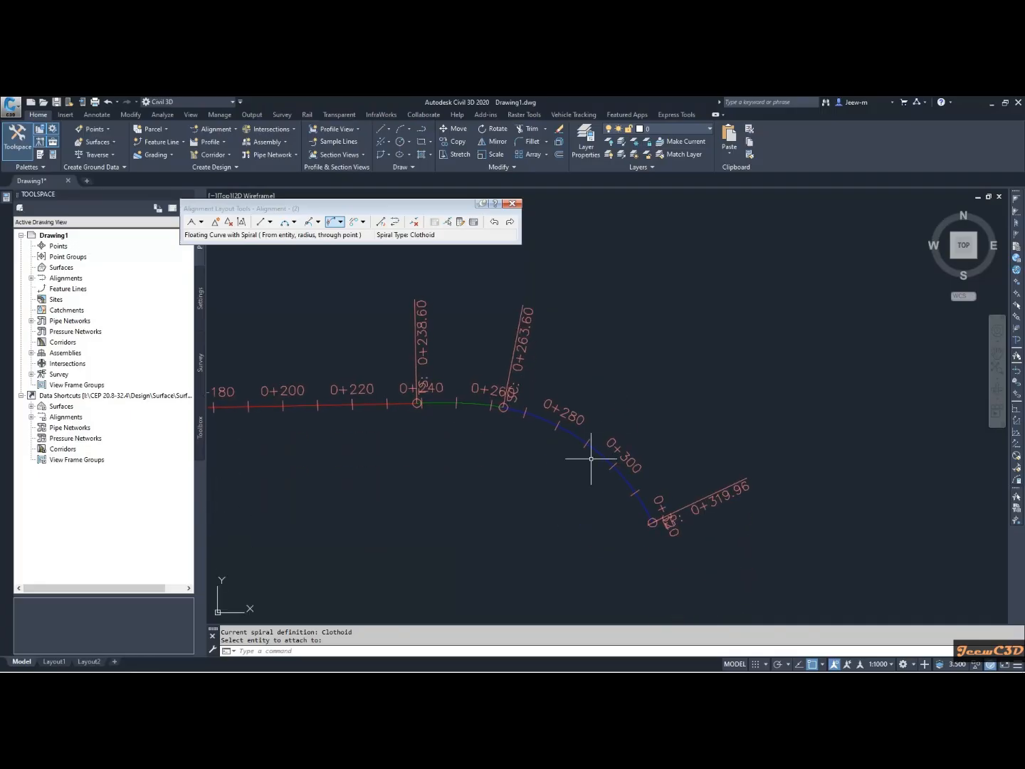
left_click(447, 220)
left_click(600, 453)
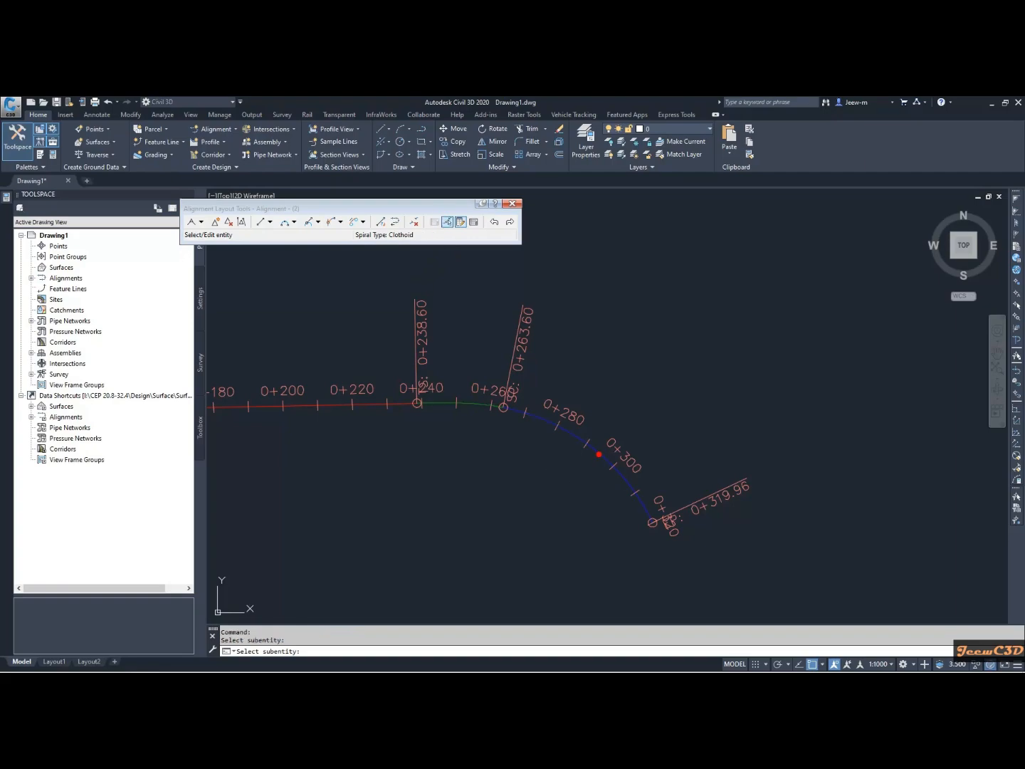
key("Return")
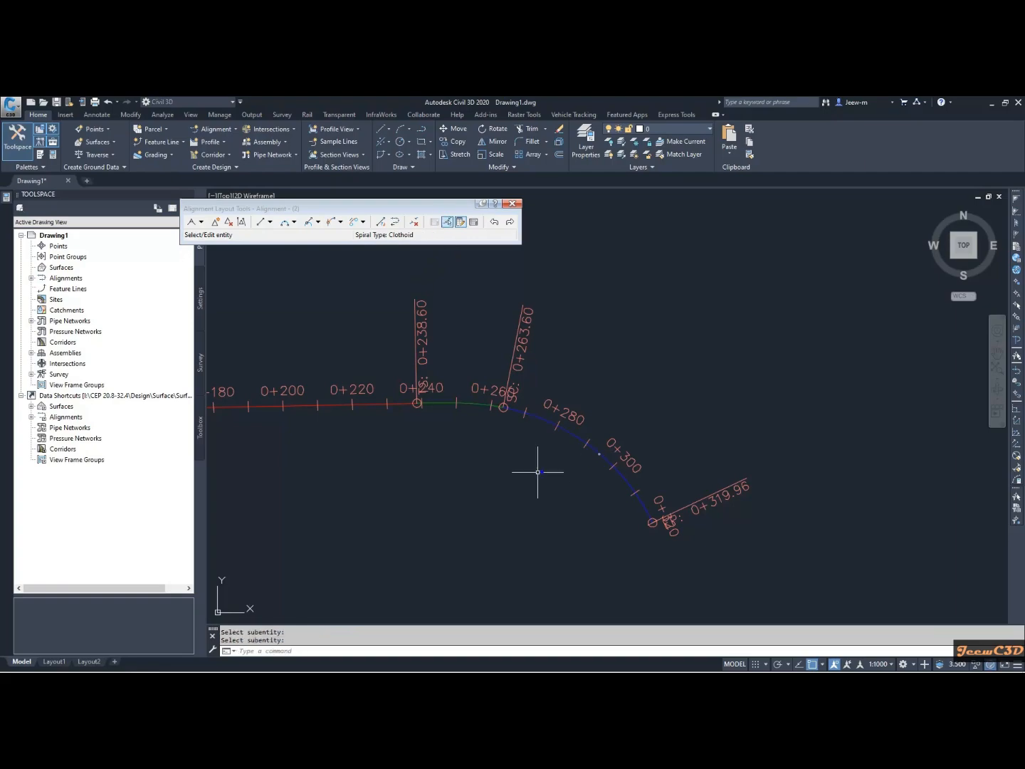
left_click(460, 222)
left_click(447, 221)
left_click(601, 454)
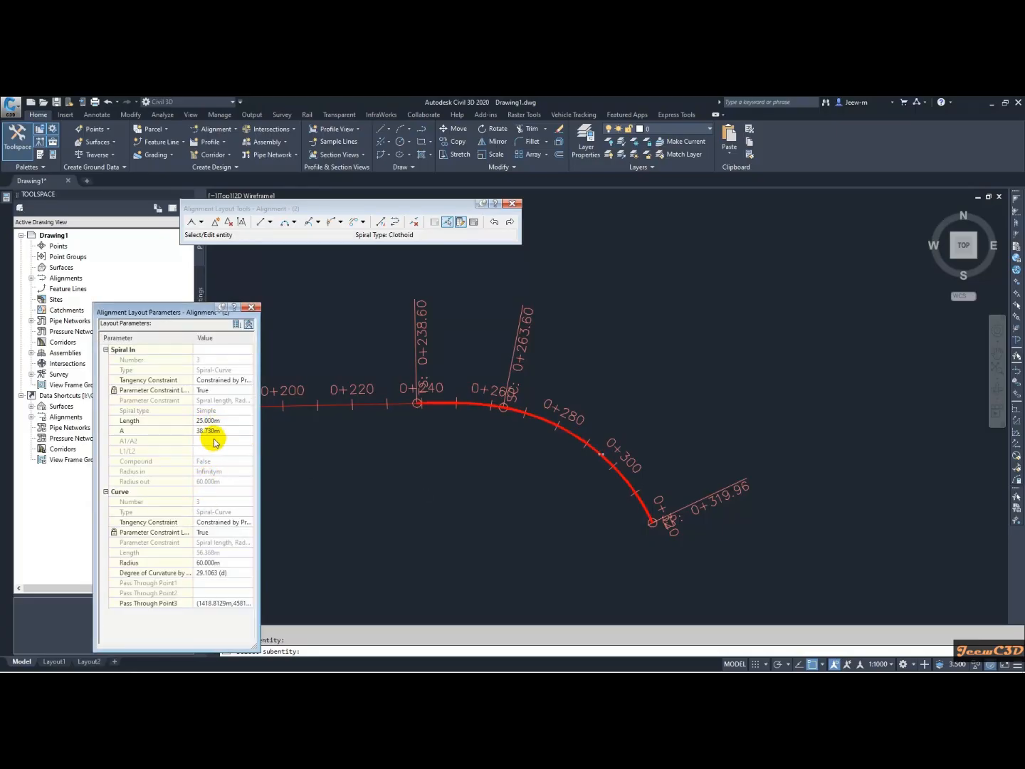
scroll(556, 471, "down", 3)
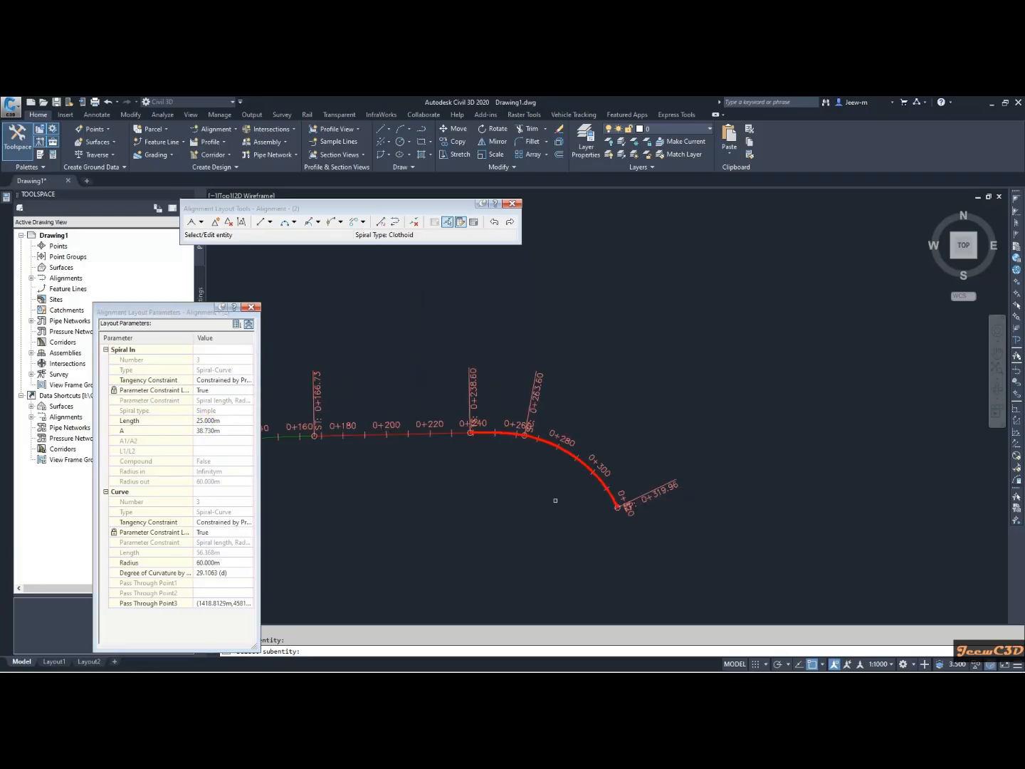
scroll(588, 441, "up", 1)
key("Escape")
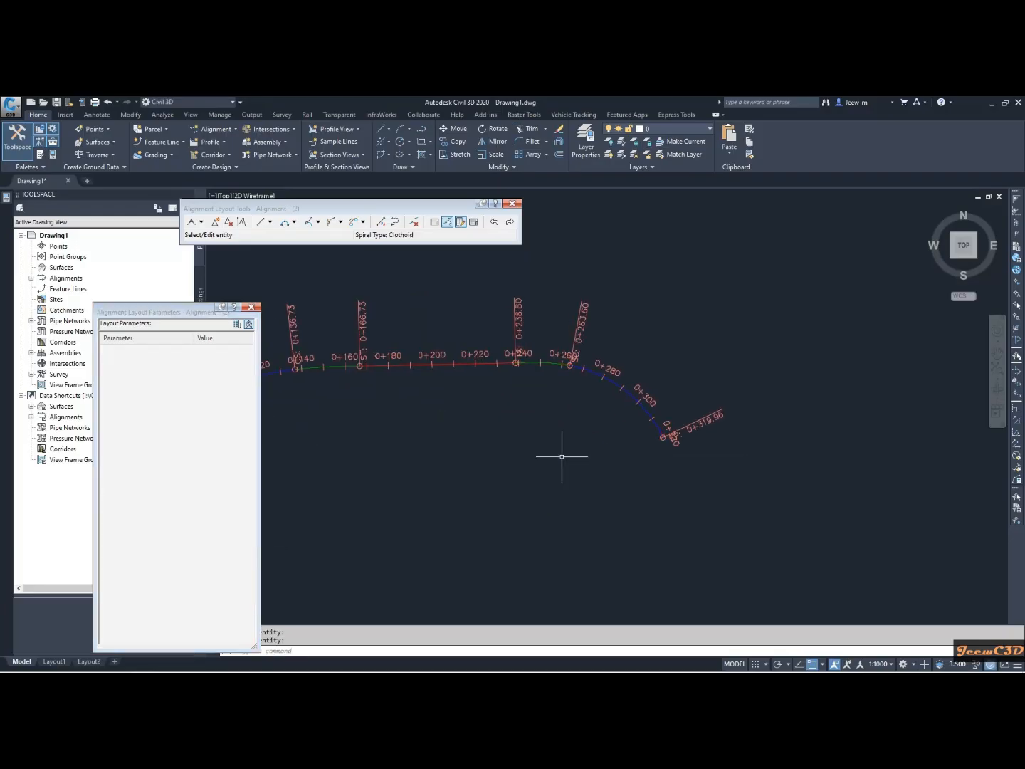
scroll(560, 466, "down", 4)
middle_click_drag(556, 472, 584, 473)
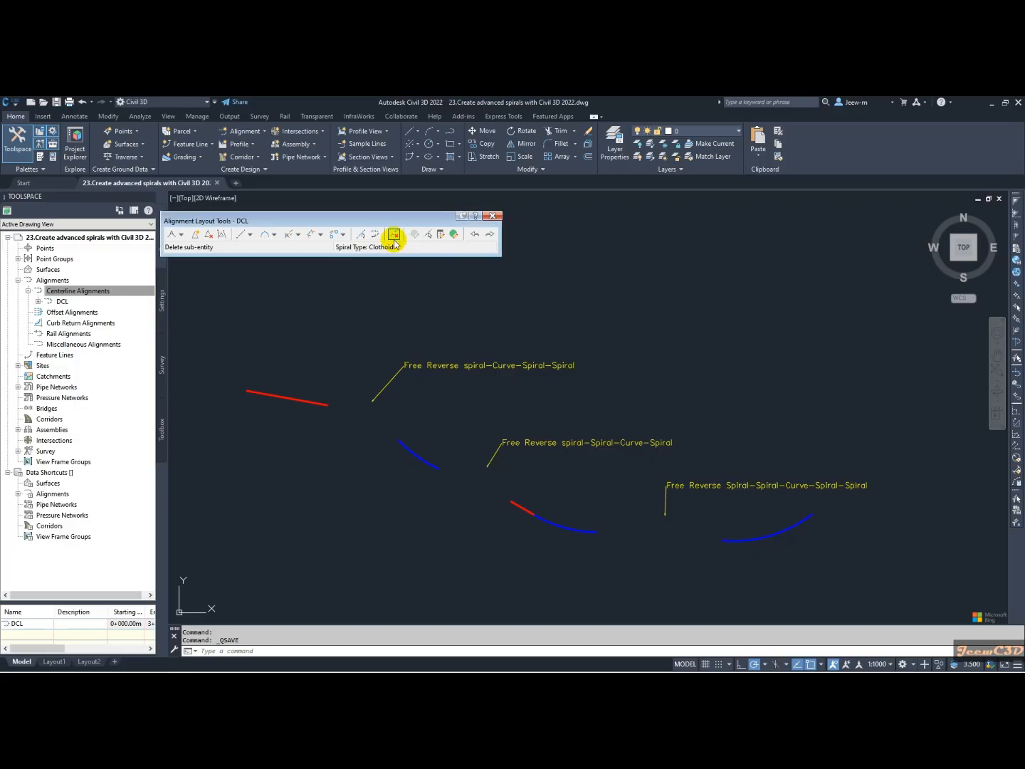
Step: Add a Free Reverse Spiral-Curve-Spiral-Spiral (From entity, end curve) between the west red tangent and first blue curve: Lessthan180, radius 150, all spiral lengths 15
left_click_drag(378, 207, 433, 212)
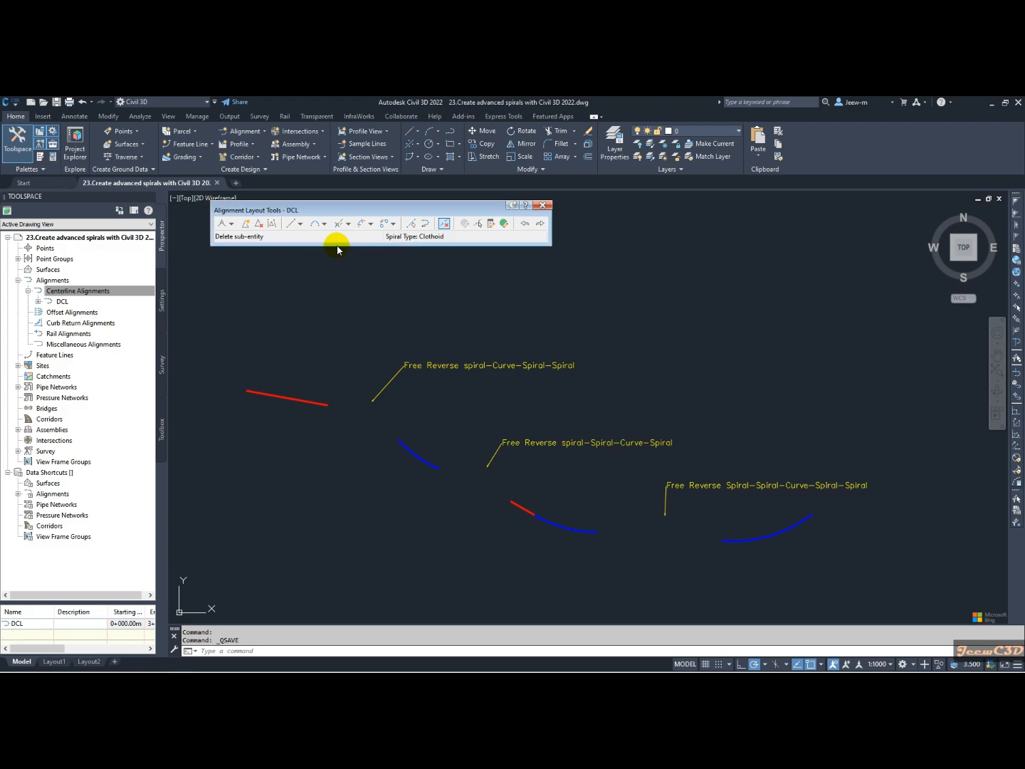
left_click(369, 223)
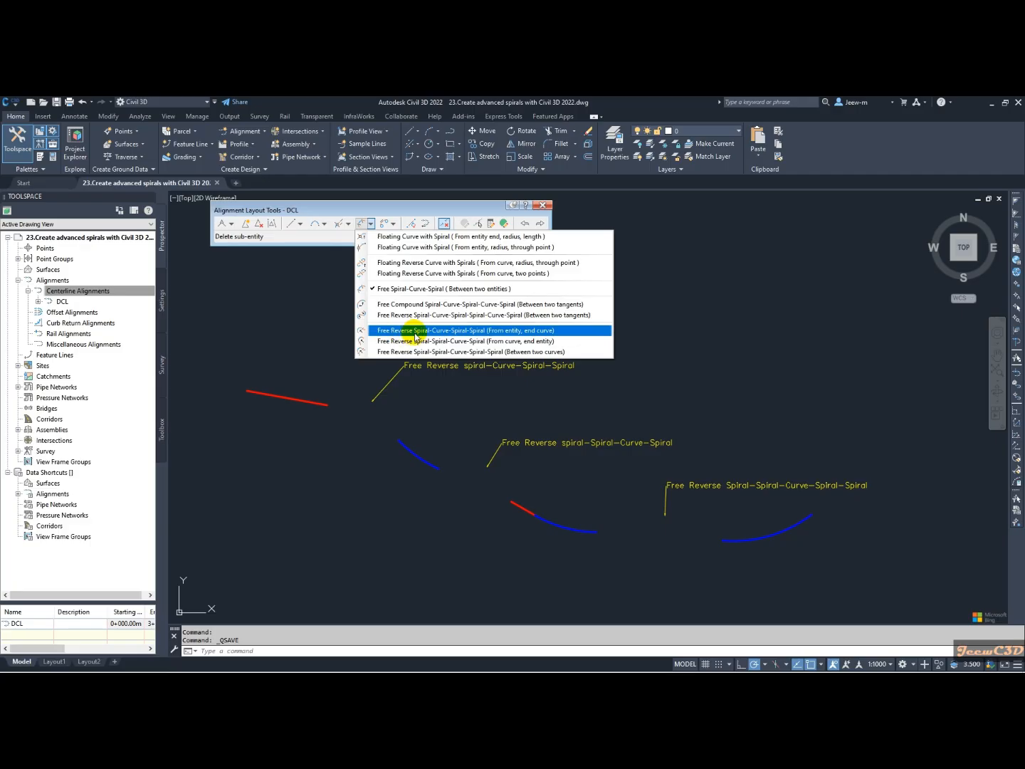
left_click(519, 333)
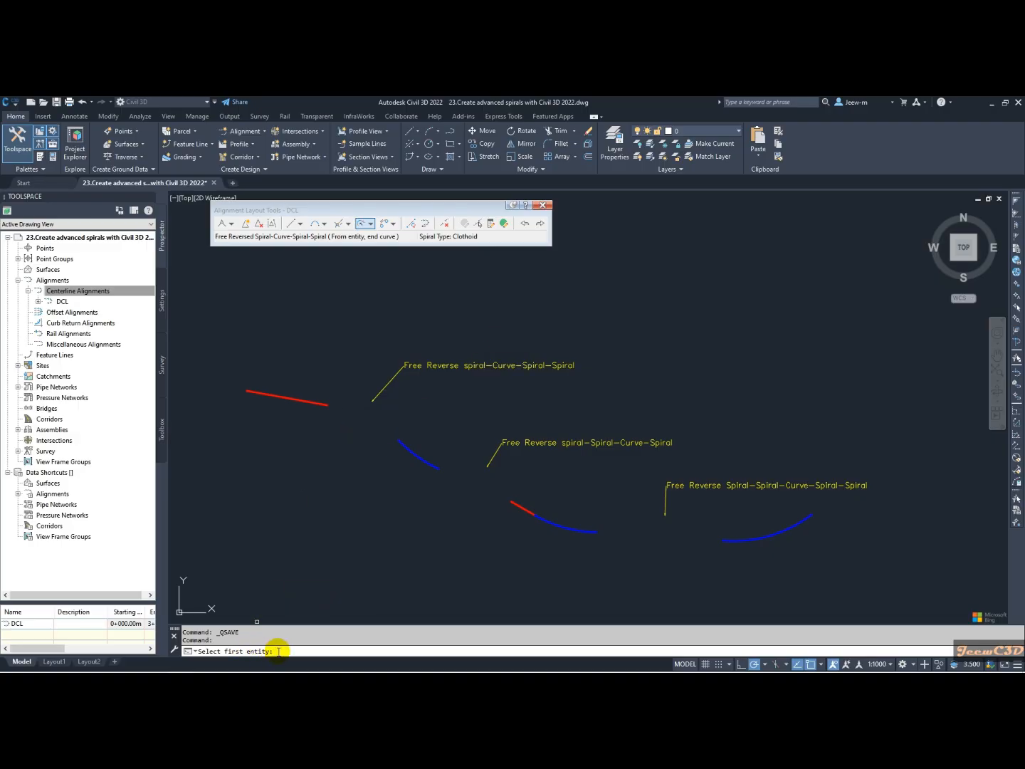
left_click(317, 403)
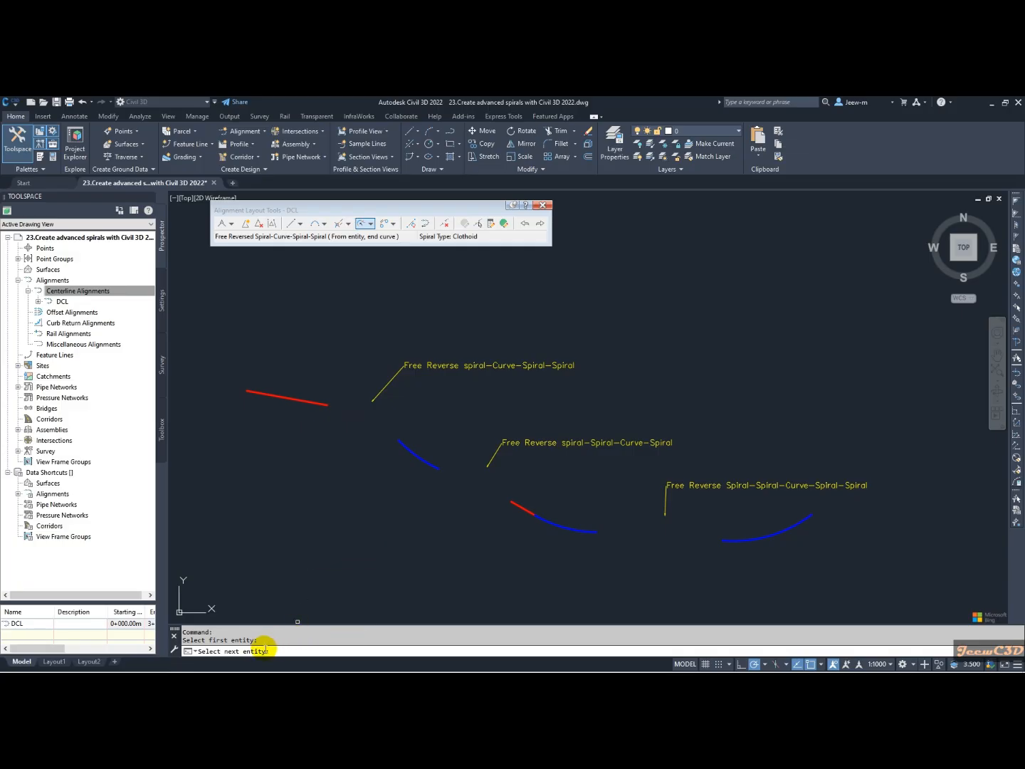
left_click(404, 444)
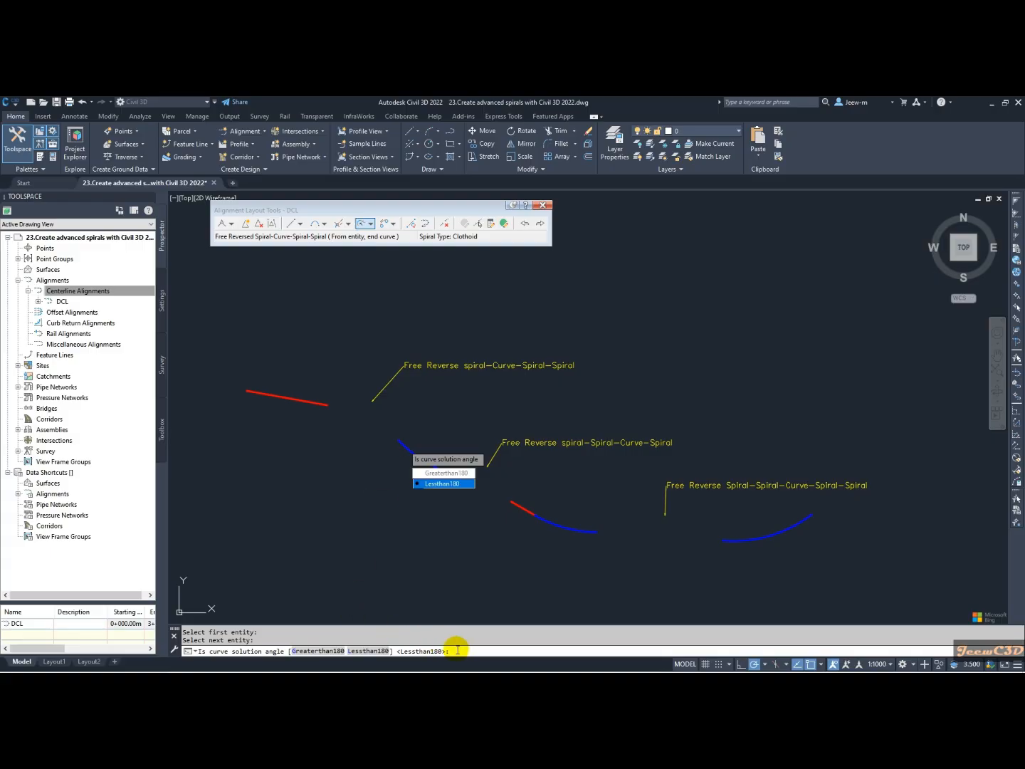
left_click(369, 651)
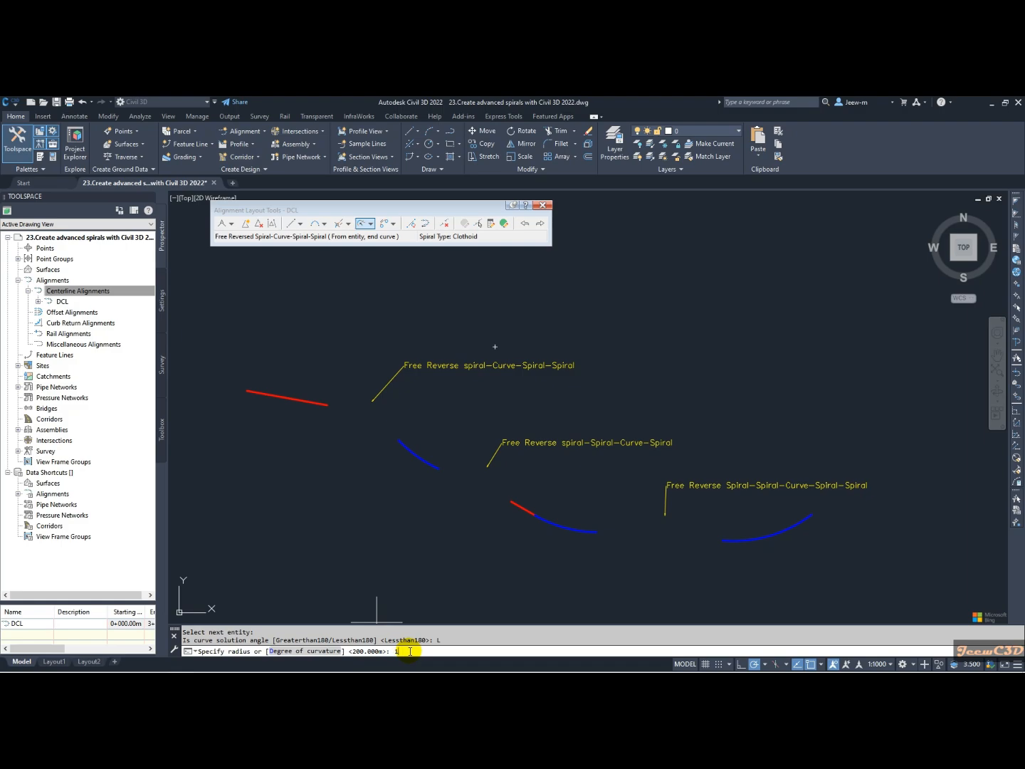
key("Return")
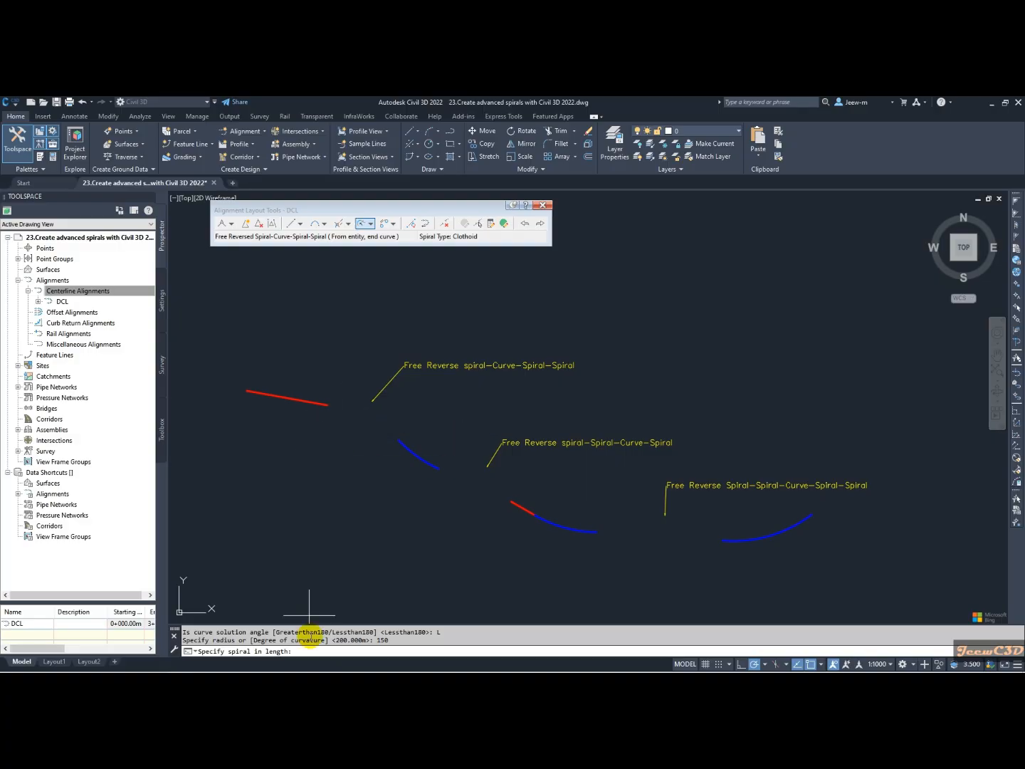
left_click(299, 650)
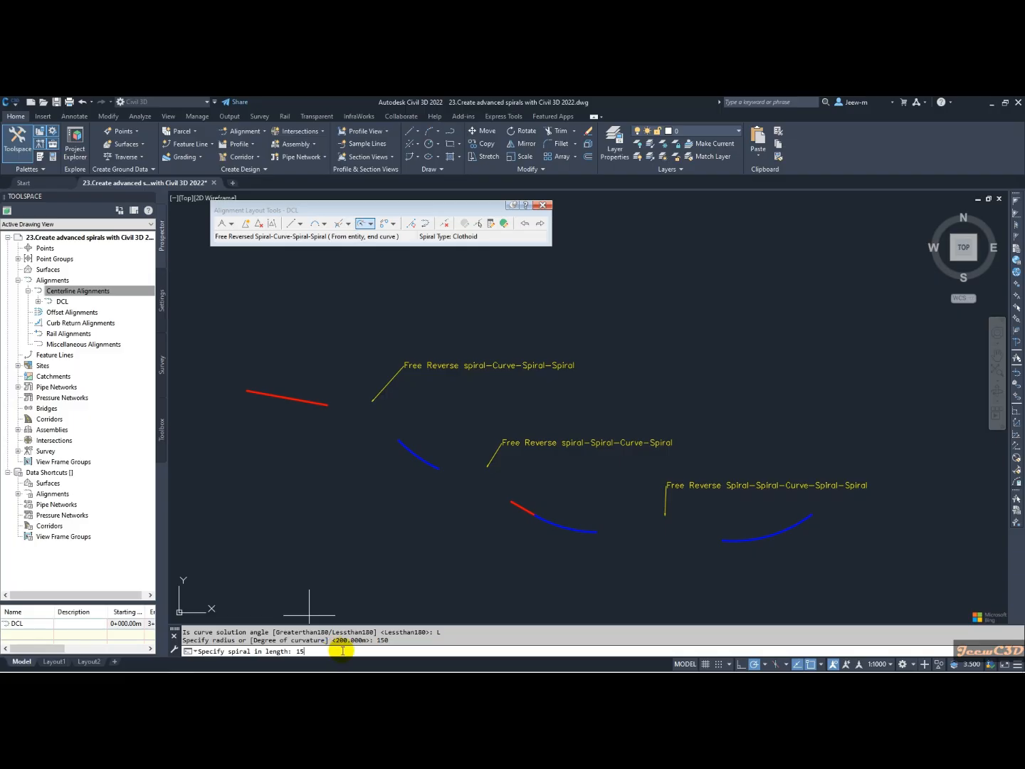
key("Return")
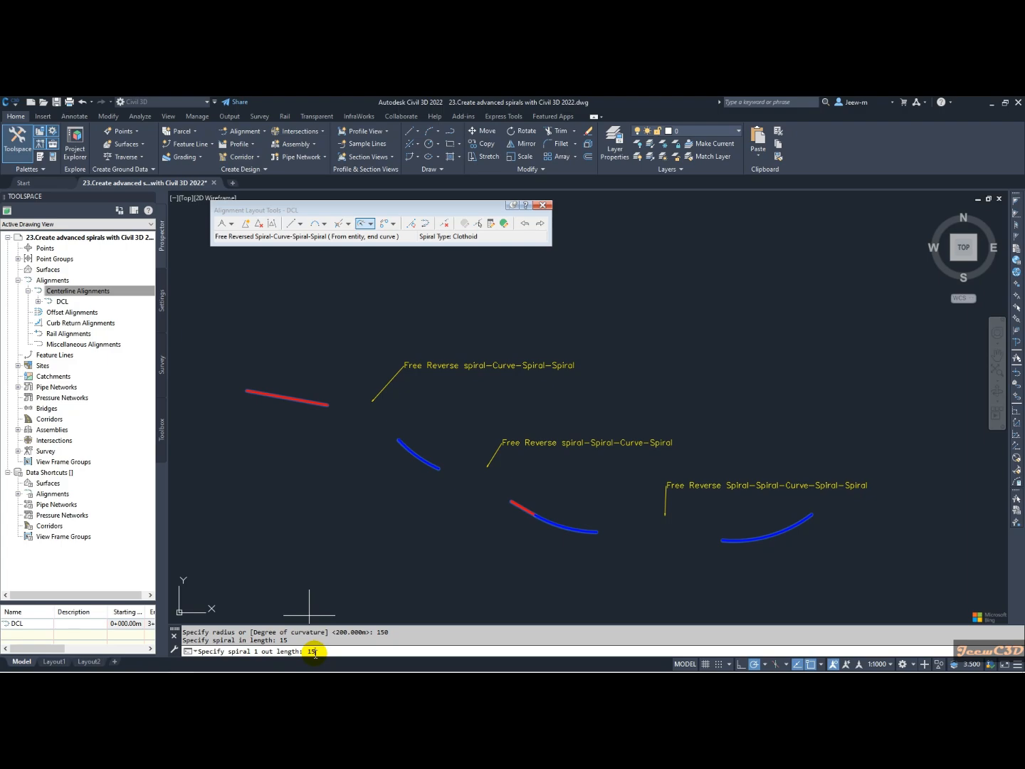
key("Return")
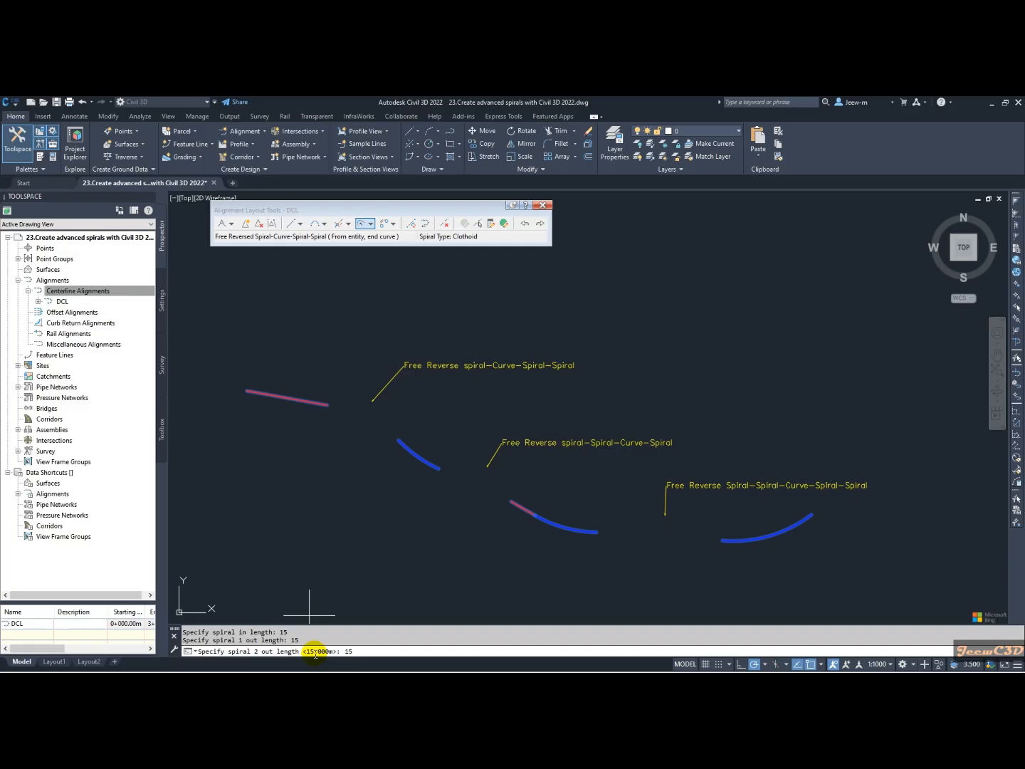
key("Return")
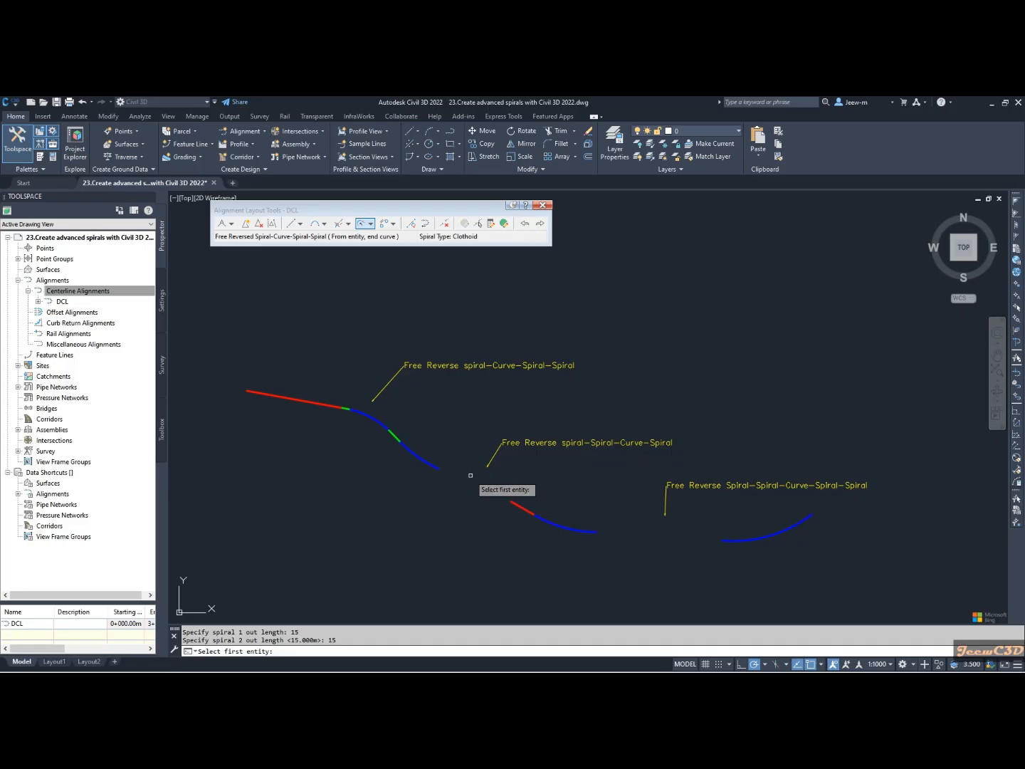
Step: Add a Free Reverse Spiral-Spiral-Curve-Spiral (From curve, end entity) from the blue curve to the short red tangent: Lessthan180, radius 150, all spiral lengths 15
middle_click_drag(471, 476, 411, 439)
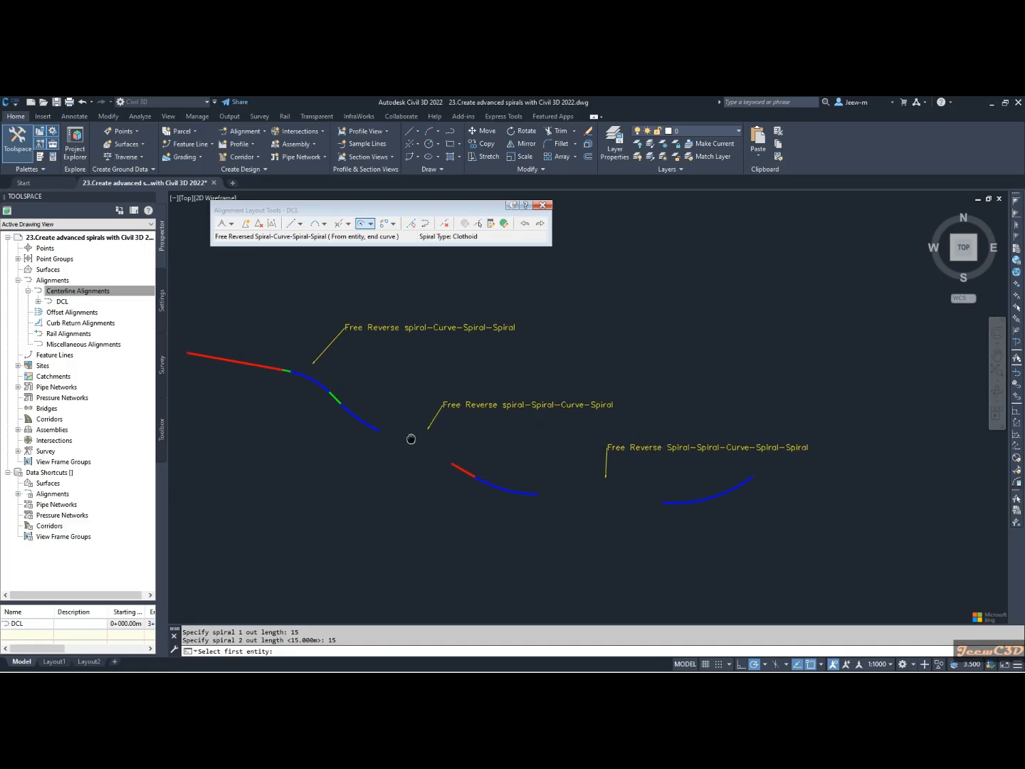
left_click(371, 224)
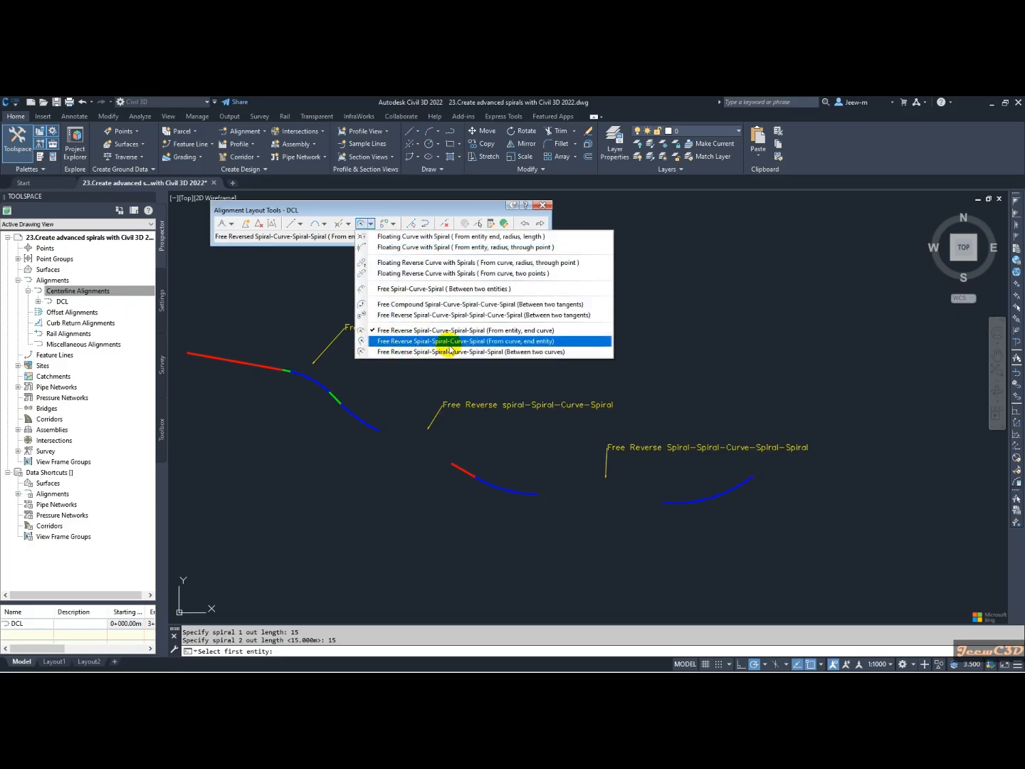
left_click(487, 341)
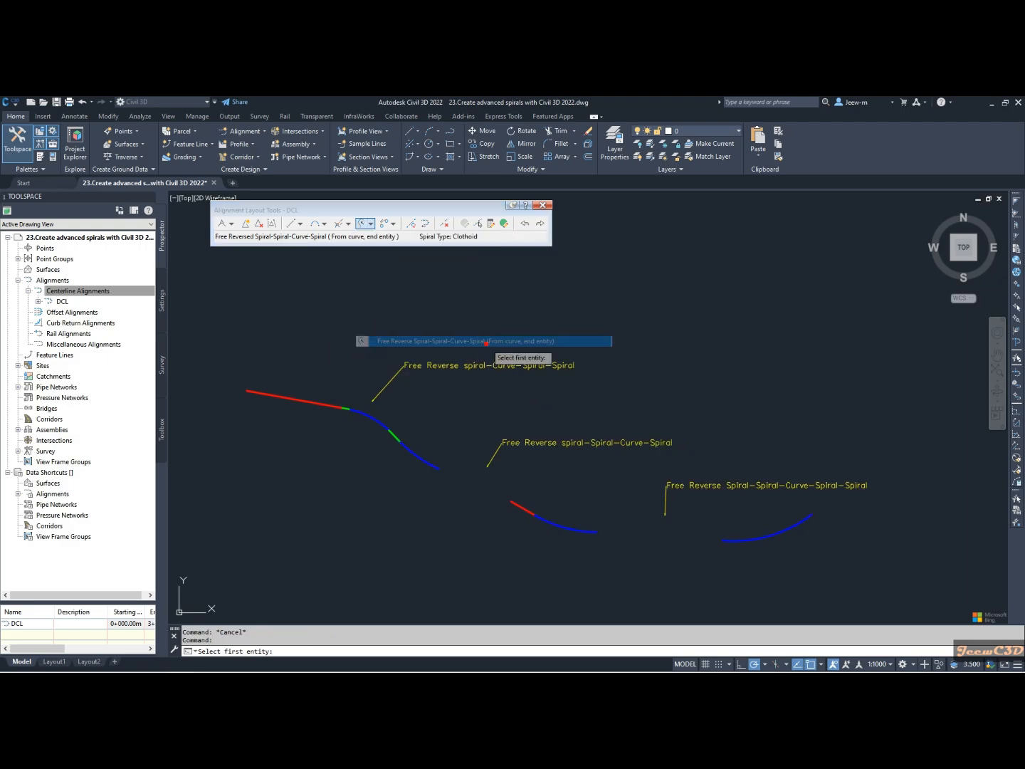
left_click(432, 468)
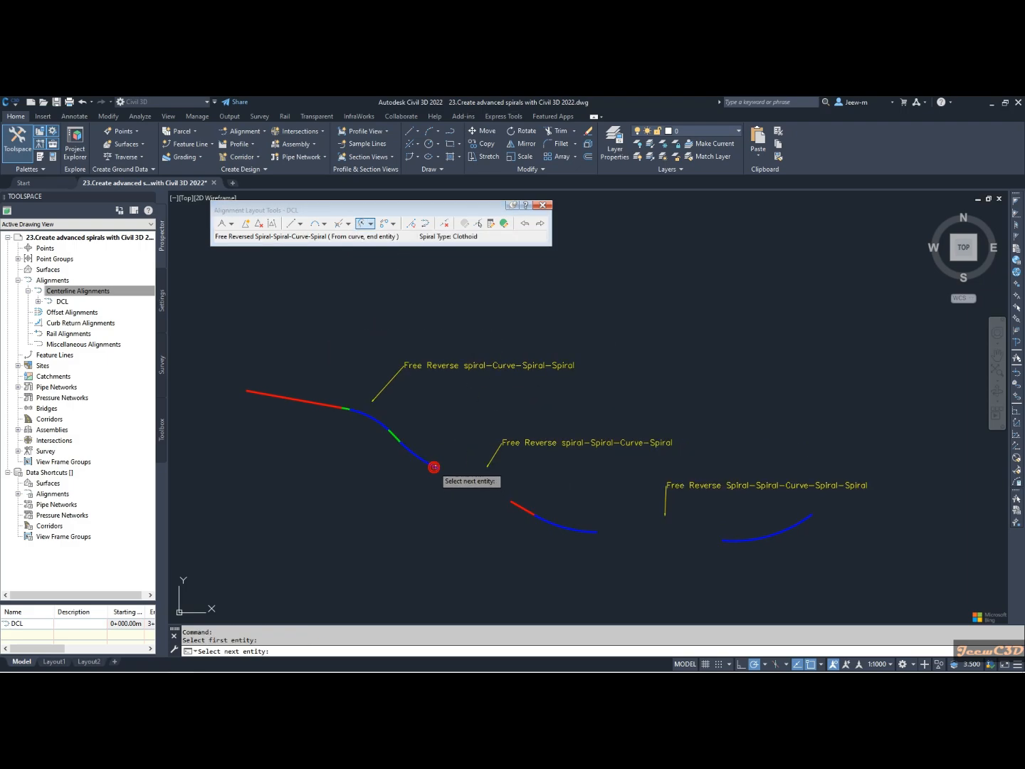
left_click(517, 506)
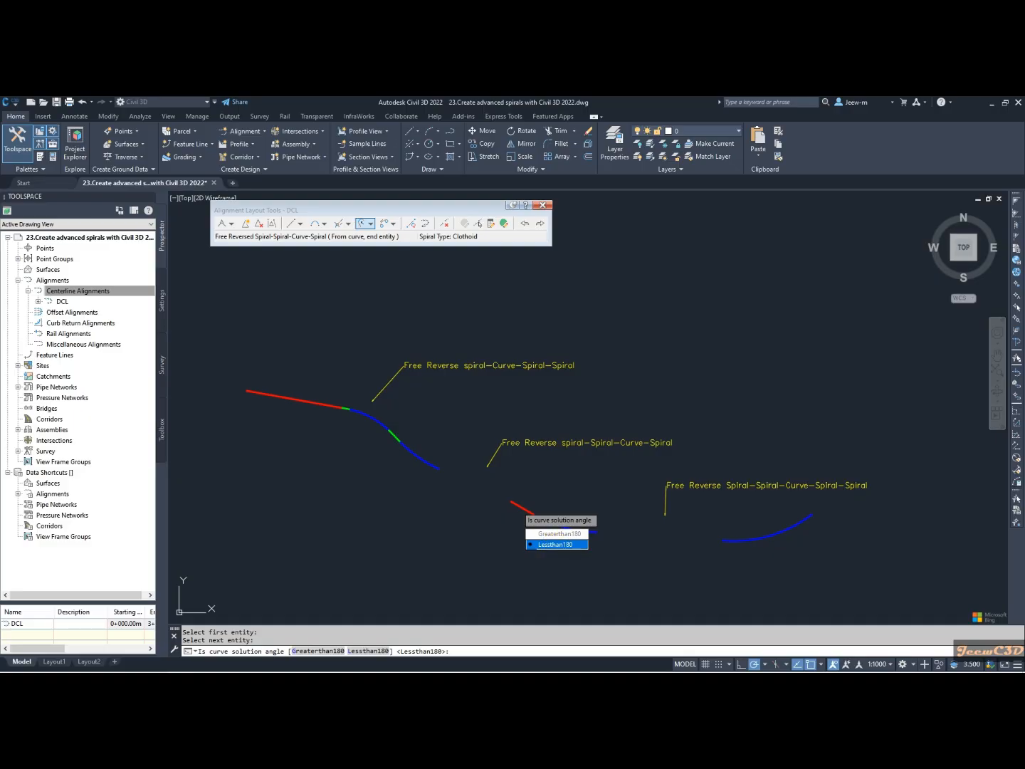
left_click(558, 545)
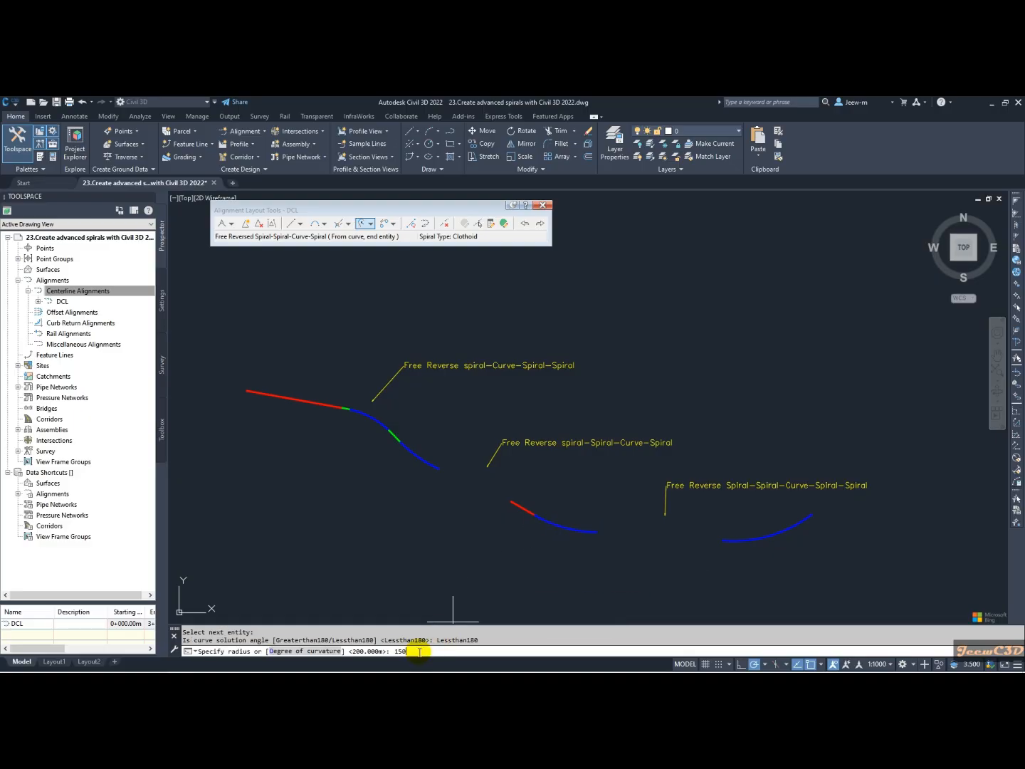
key("Return")
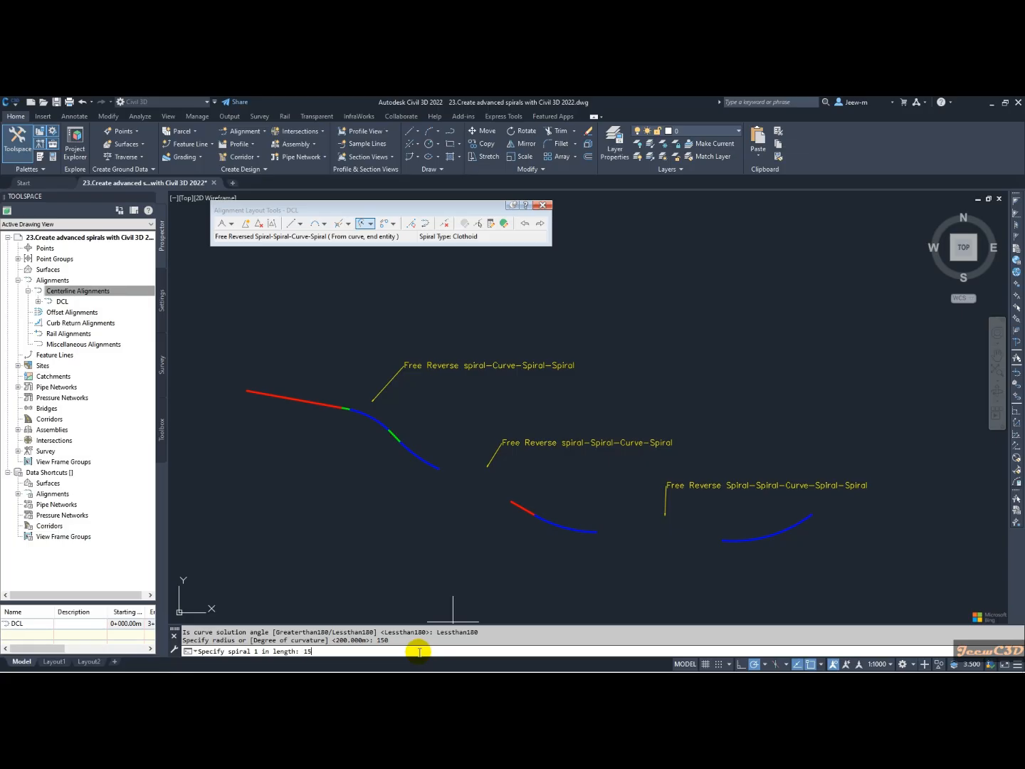
type("15")
key("Return")
key("Return")
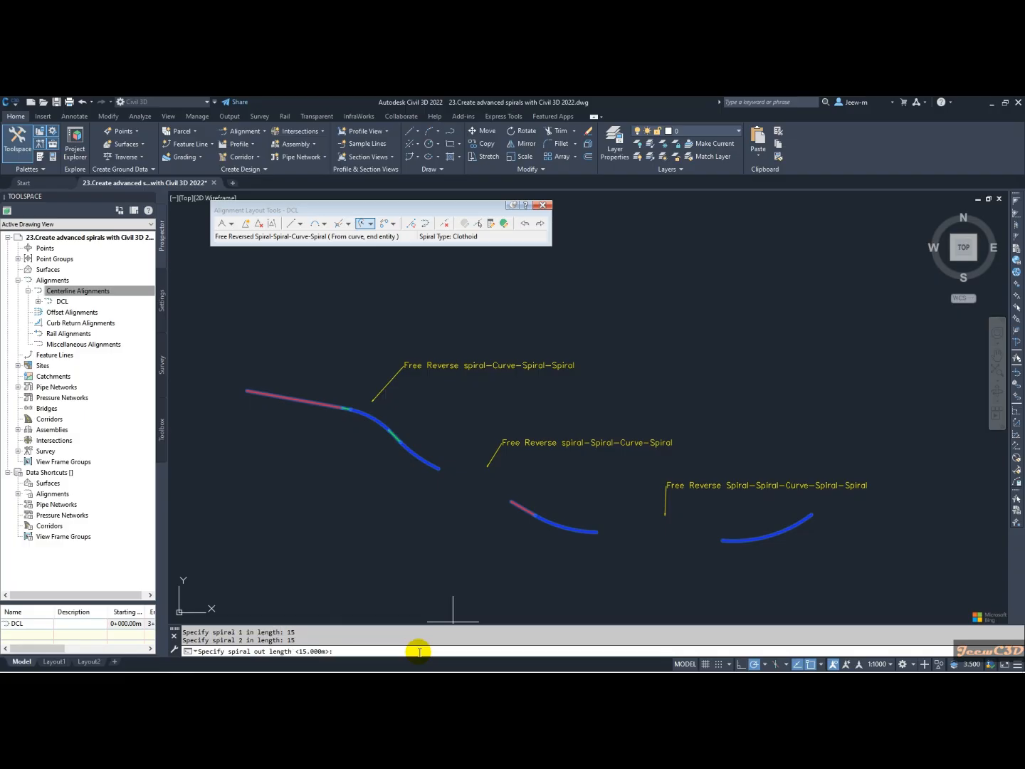
key("Return")
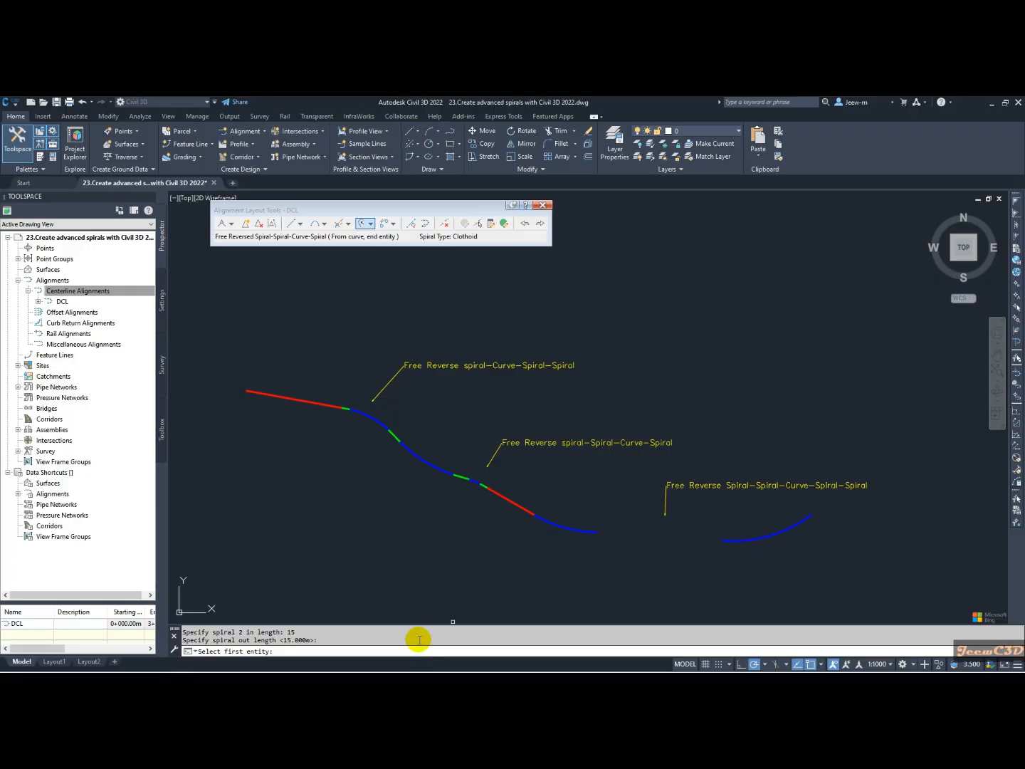
scroll(470, 485, "up", 6)
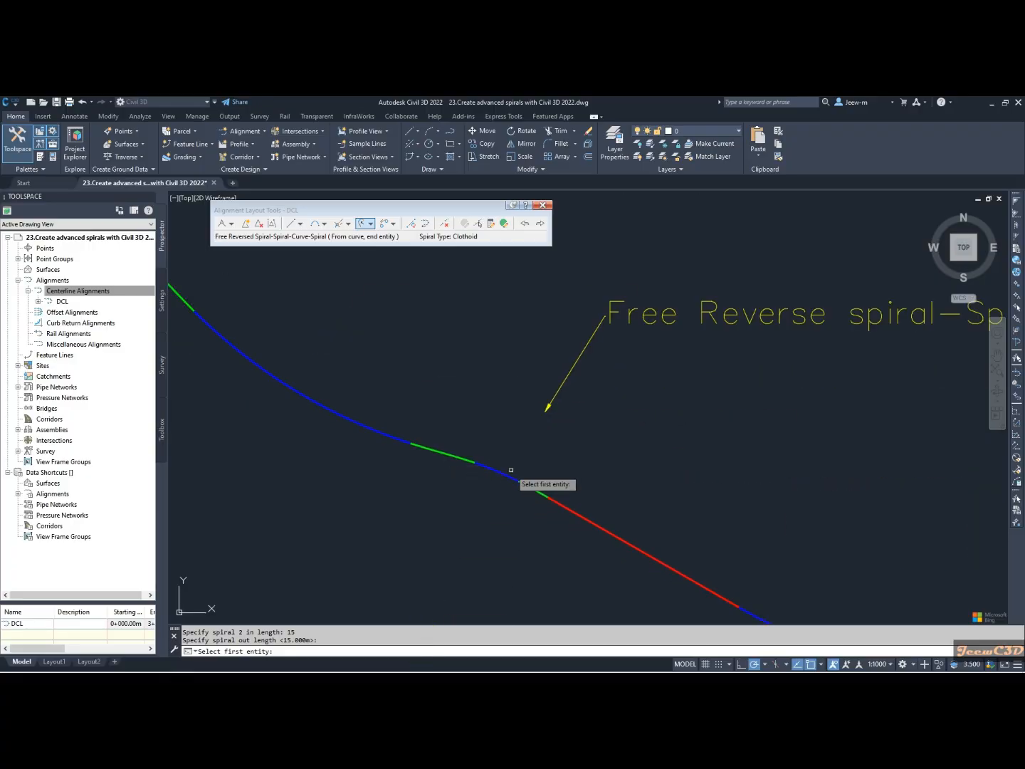
mouse_move(478, 491)
middle_mouse_down()
mouse_move(412, 458)
mouse_move(481, 472)
middle_mouse_up()
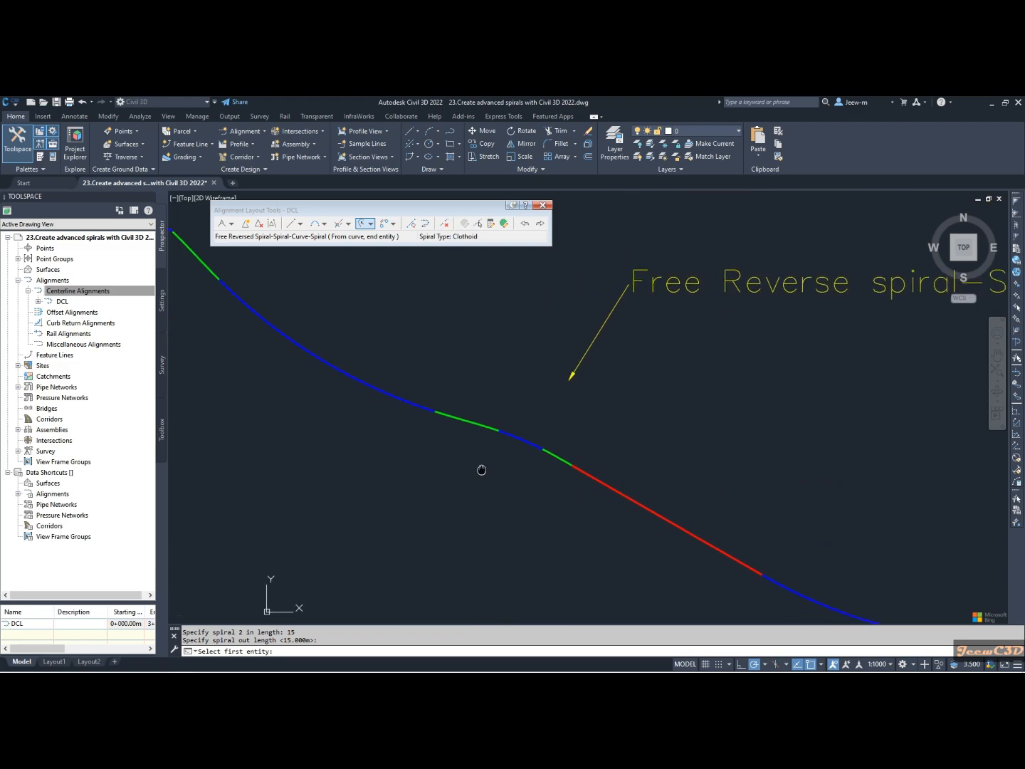
scroll(492, 481, "down", 2)
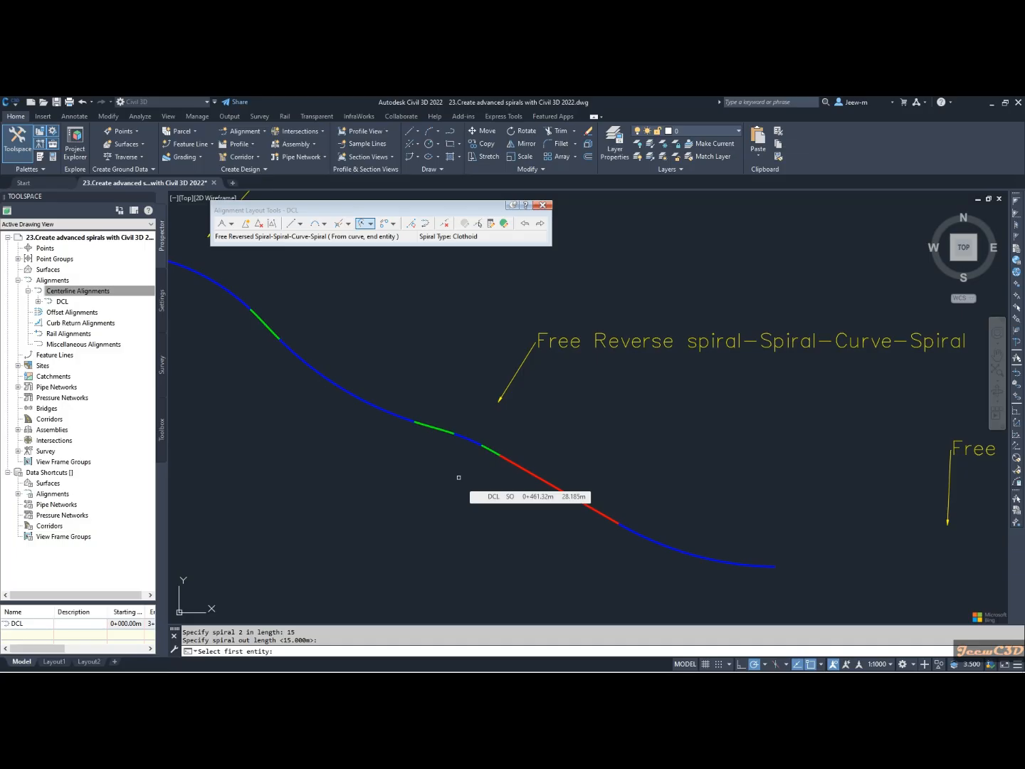
scroll(458, 477, "down", 5)
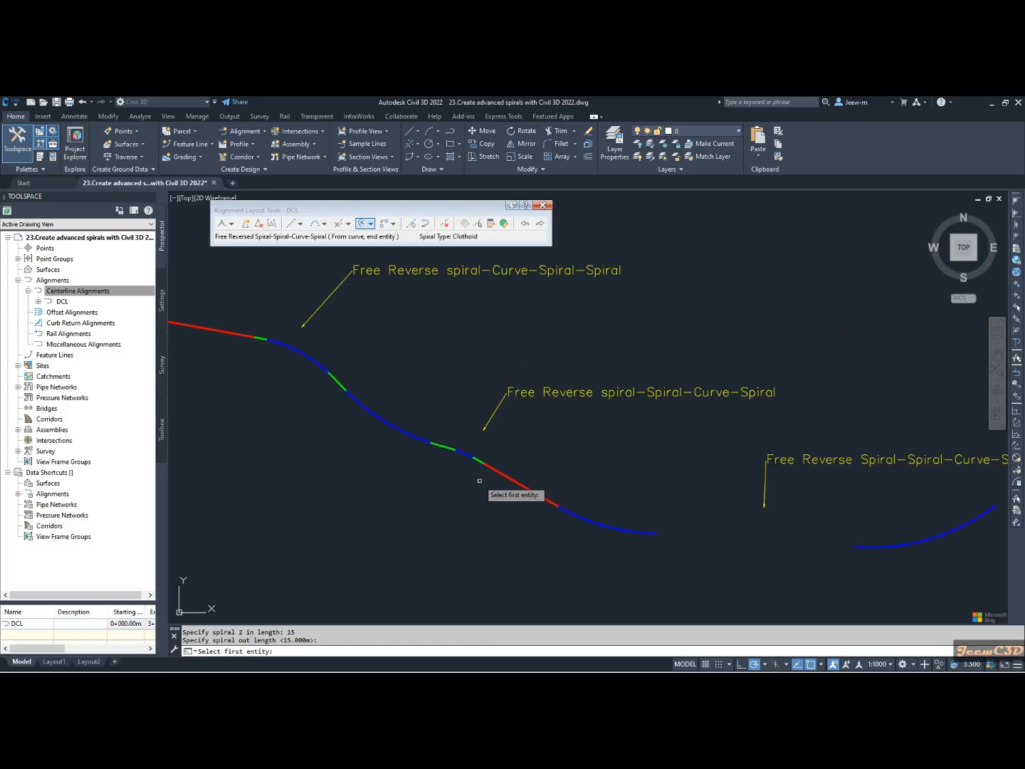
Step: Add a Free Reverse Spiral-Spiral-Curve-Spiral-Spiral (Between two curves) joining the two easternmost blue curves: Lessthan180, radius 150, all four spiral lengths 15
scroll(593, 453, "up", 1)
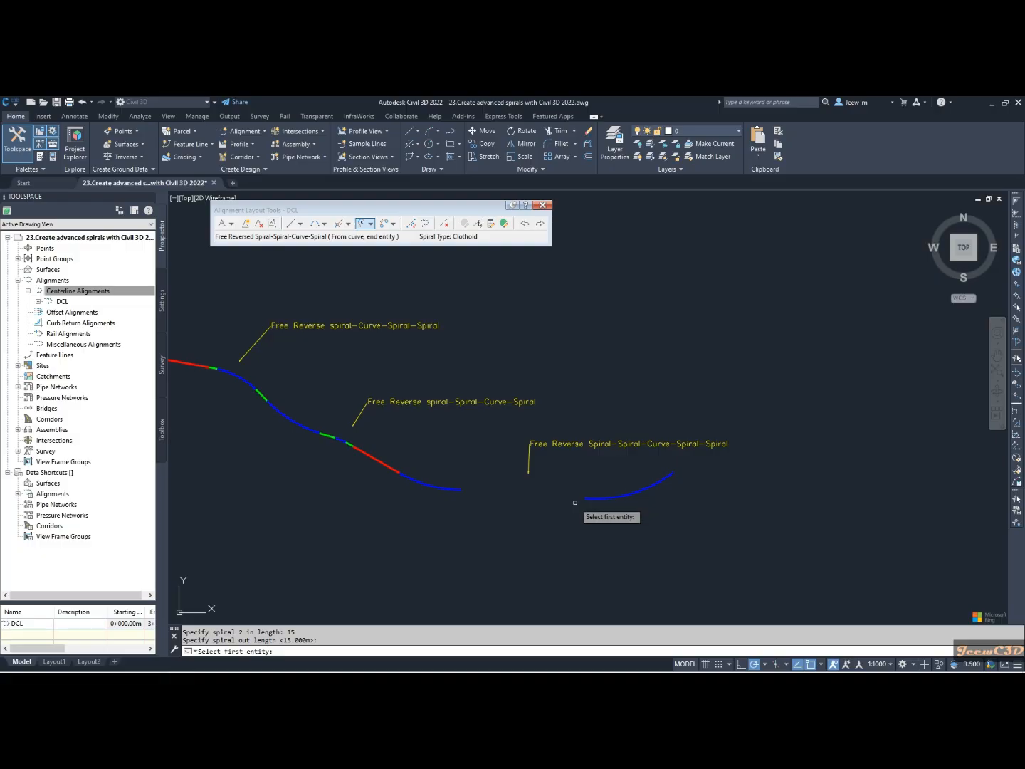
left_click(369, 225)
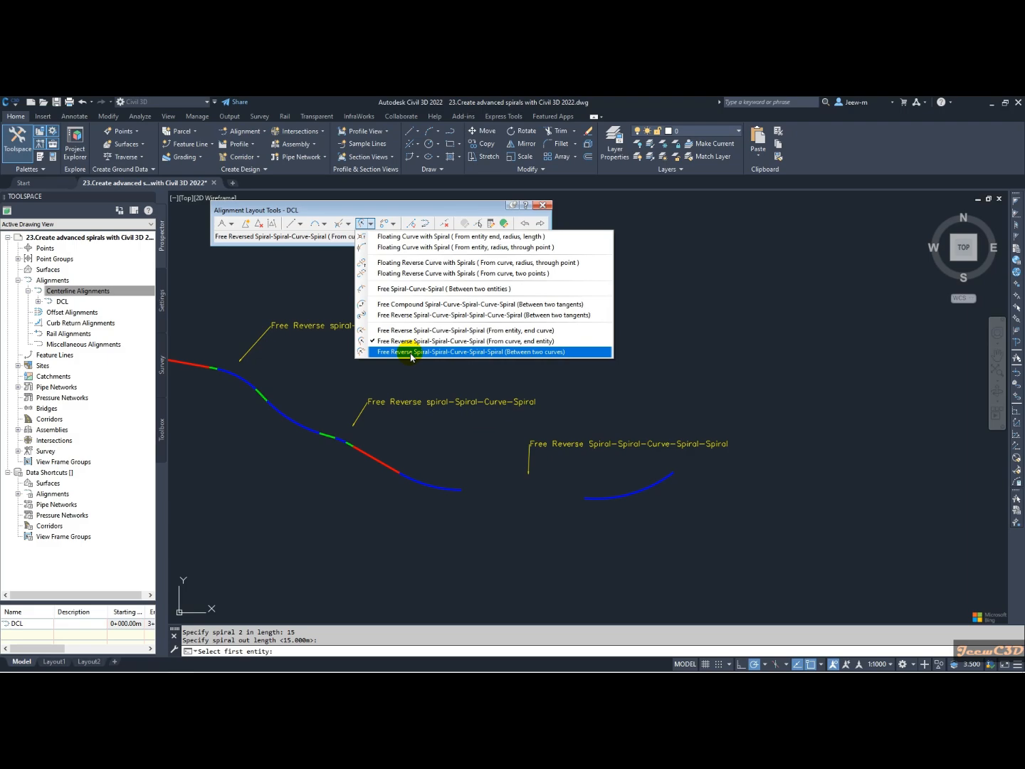
left_click(492, 352)
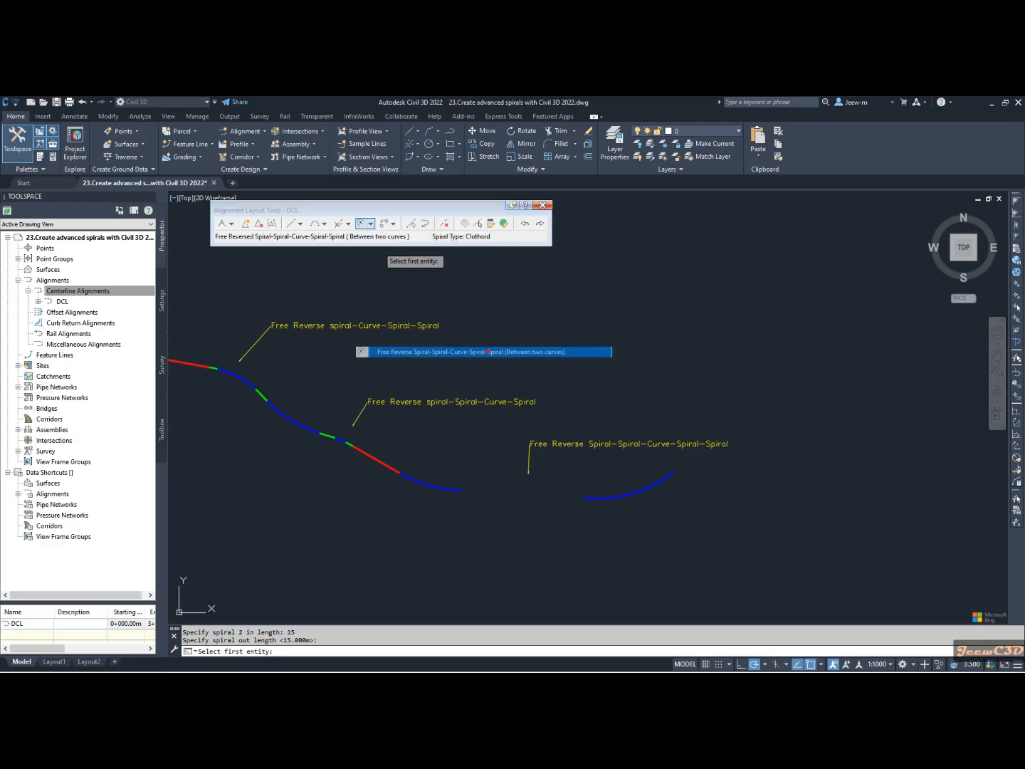
middle_click_drag(322, 452, 457, 491)
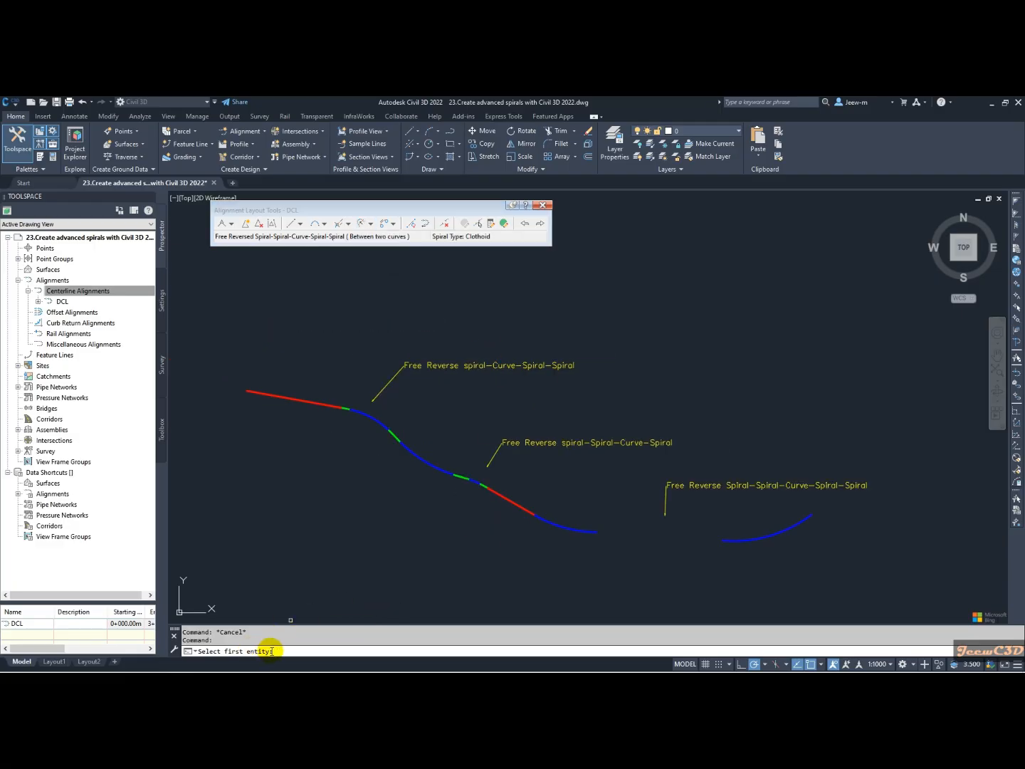
left_click(566, 529)
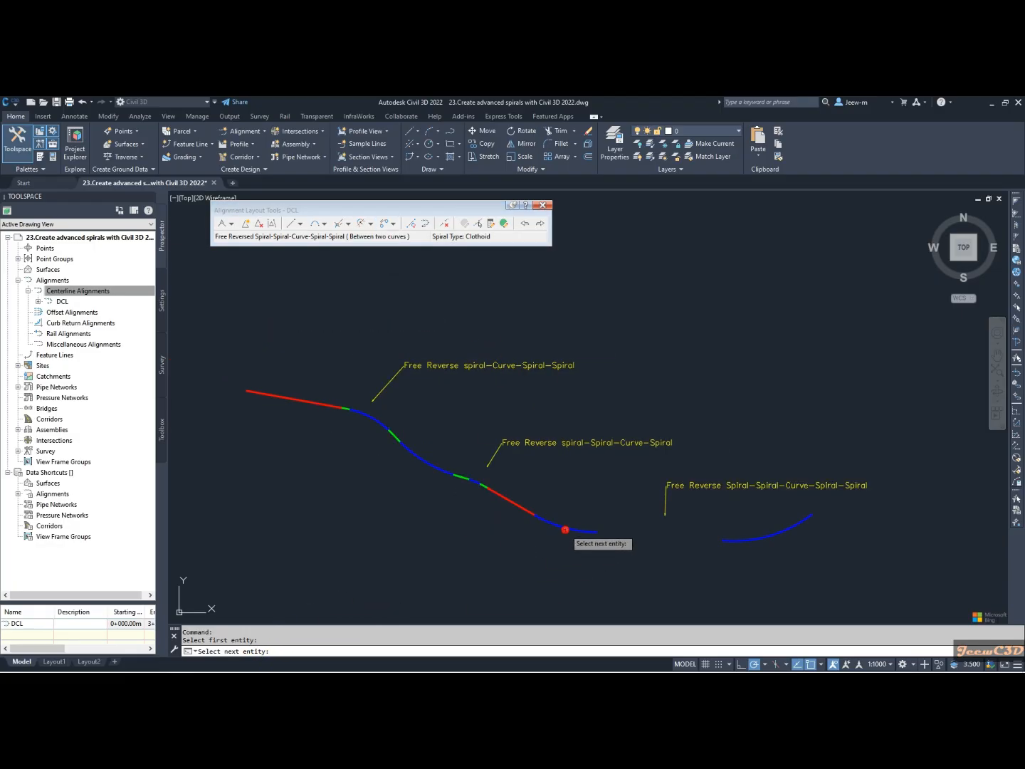
left_click(738, 542)
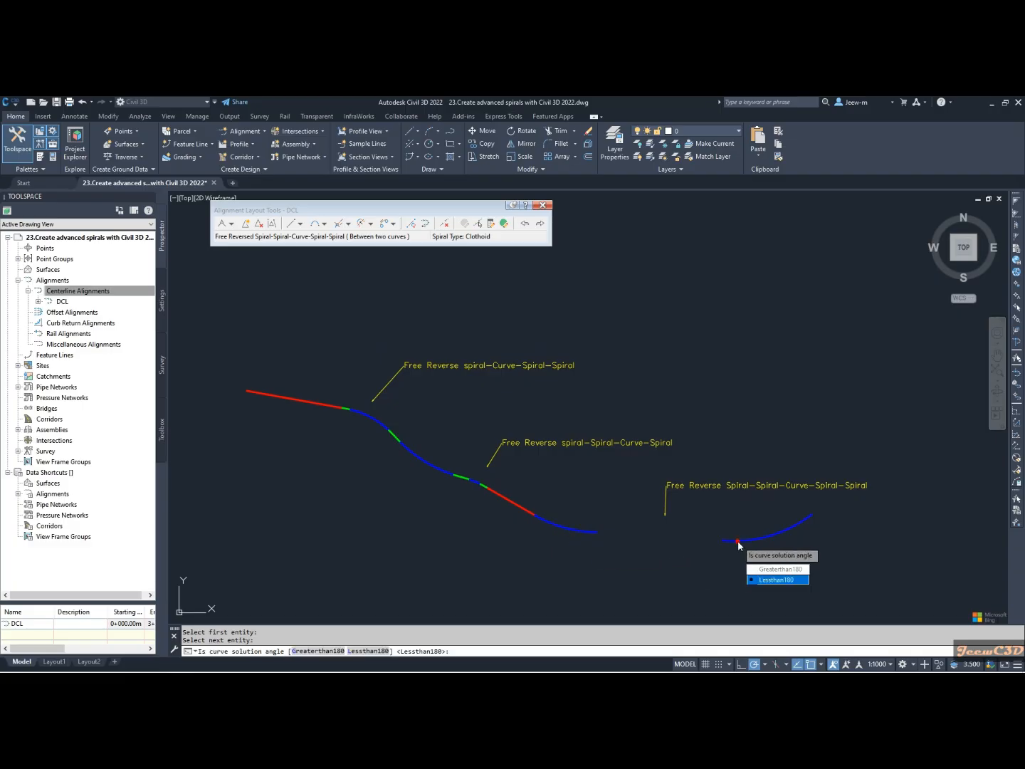
left_click(773, 581)
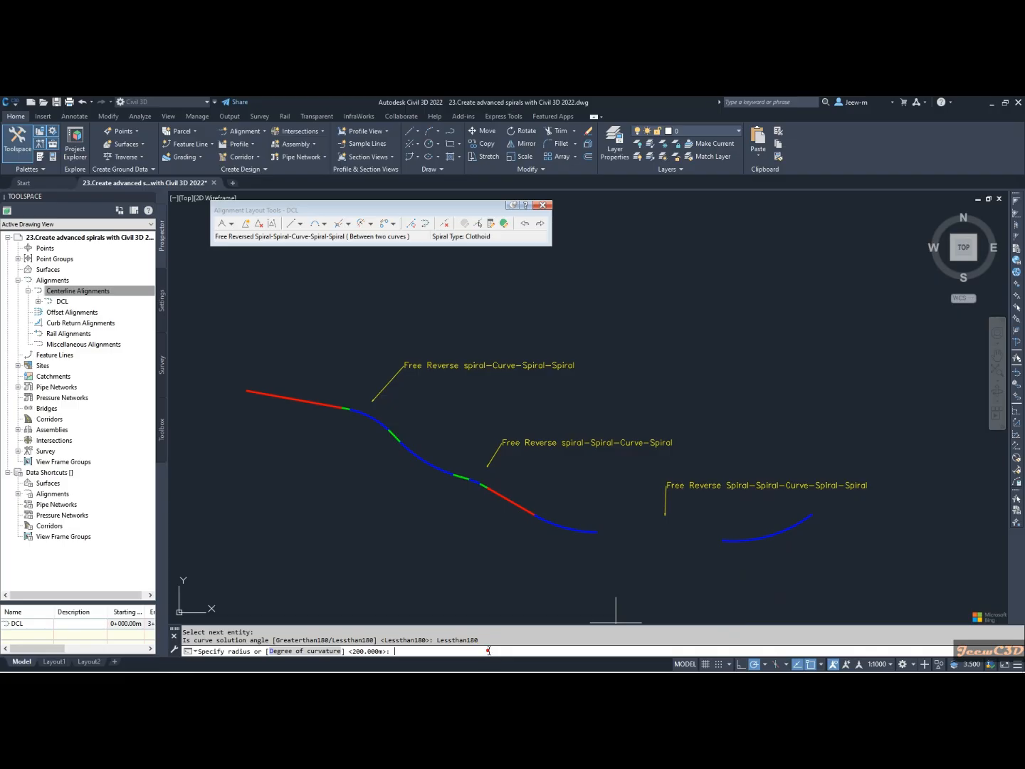
type("150")
key("Return")
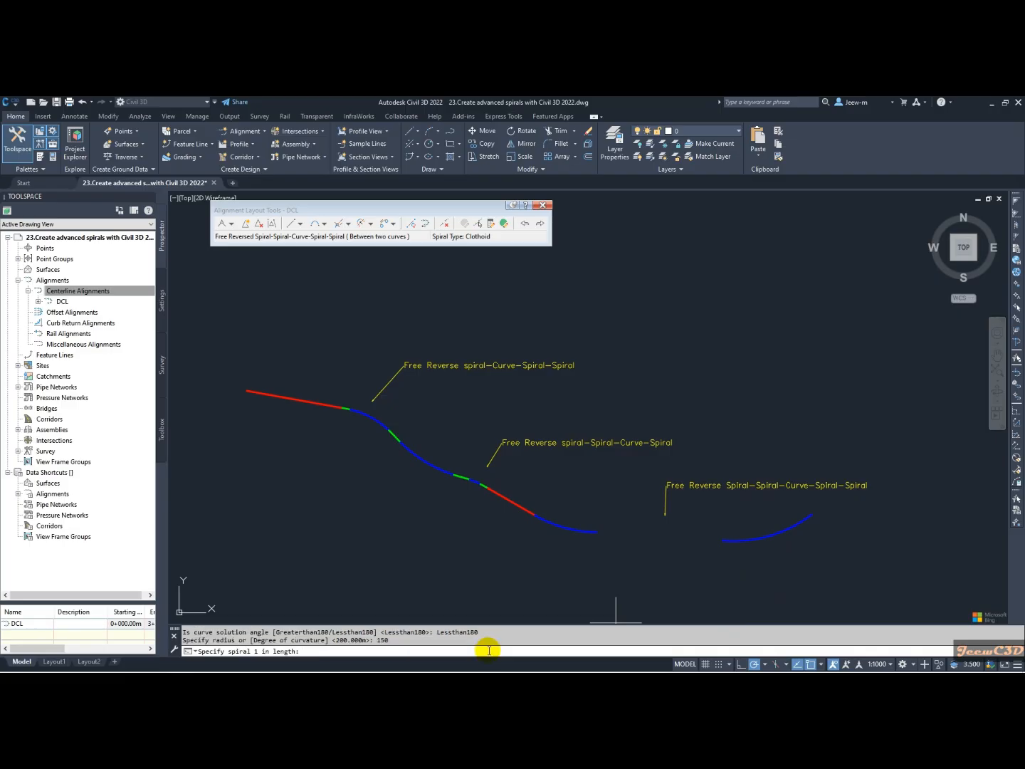
type("15")
key("Return")
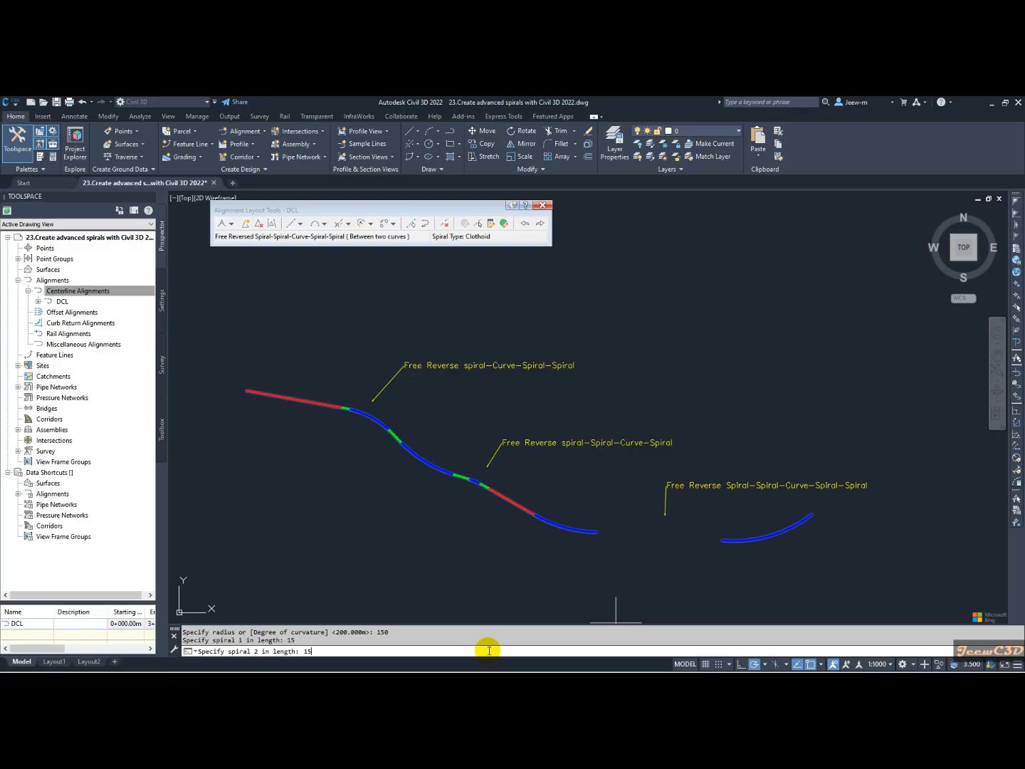
key("Return")
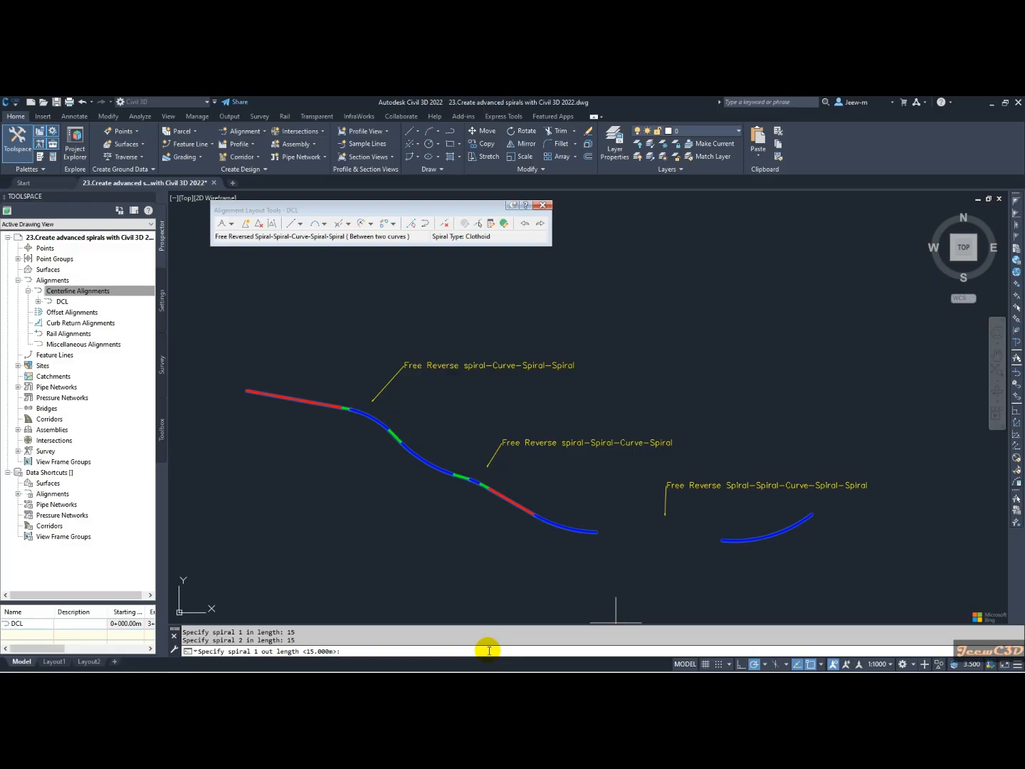
key("Return")
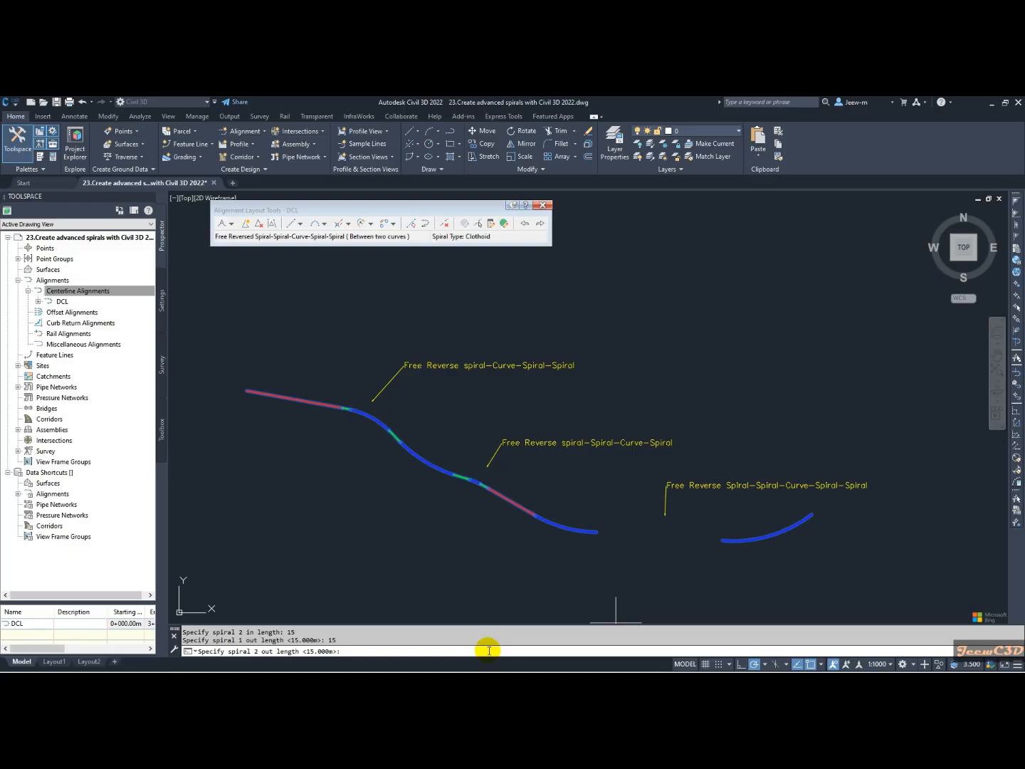
key("Return")
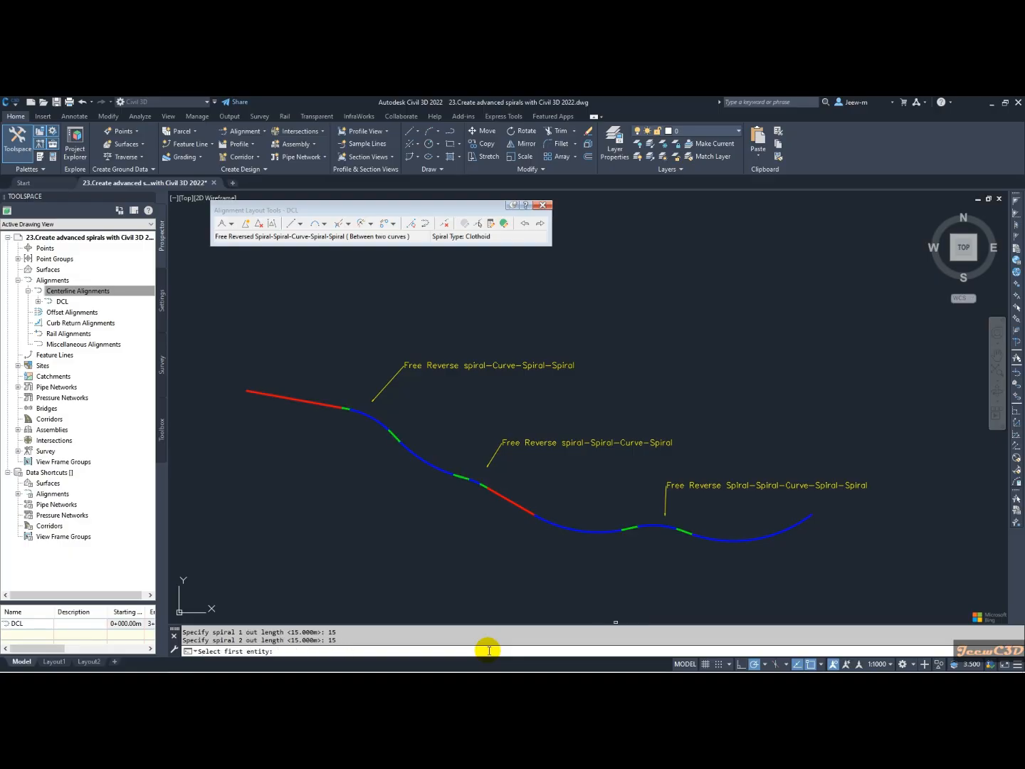
middle_click_drag(580, 598, 520, 544)
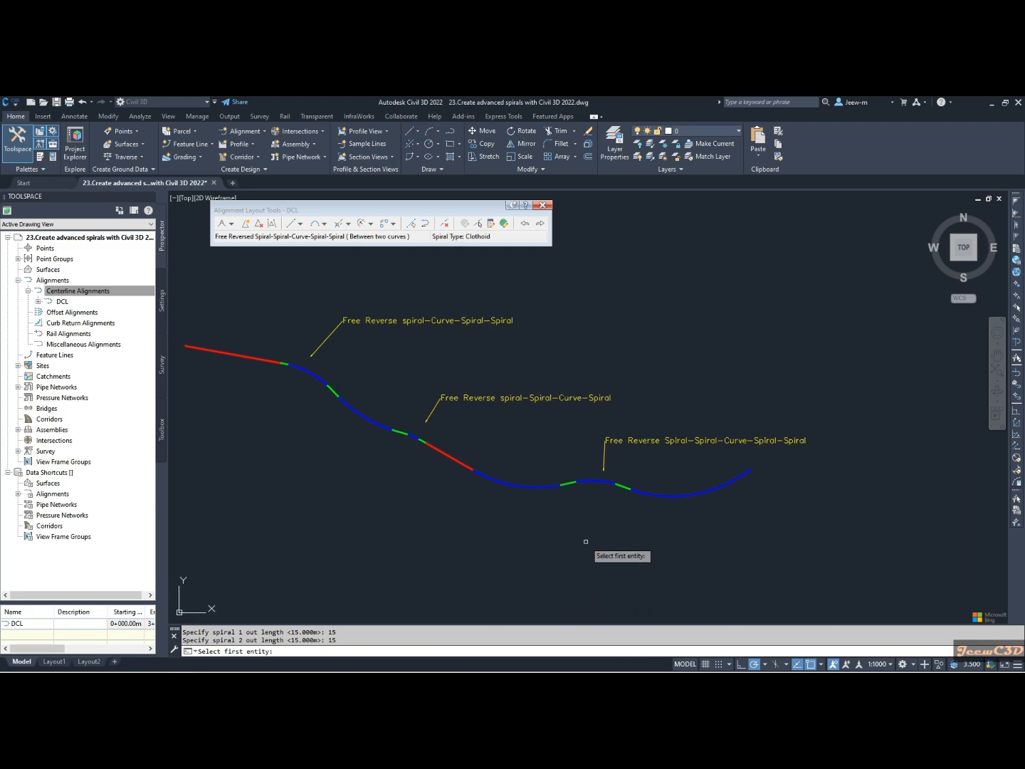
scroll(579, 497, "up", 1)
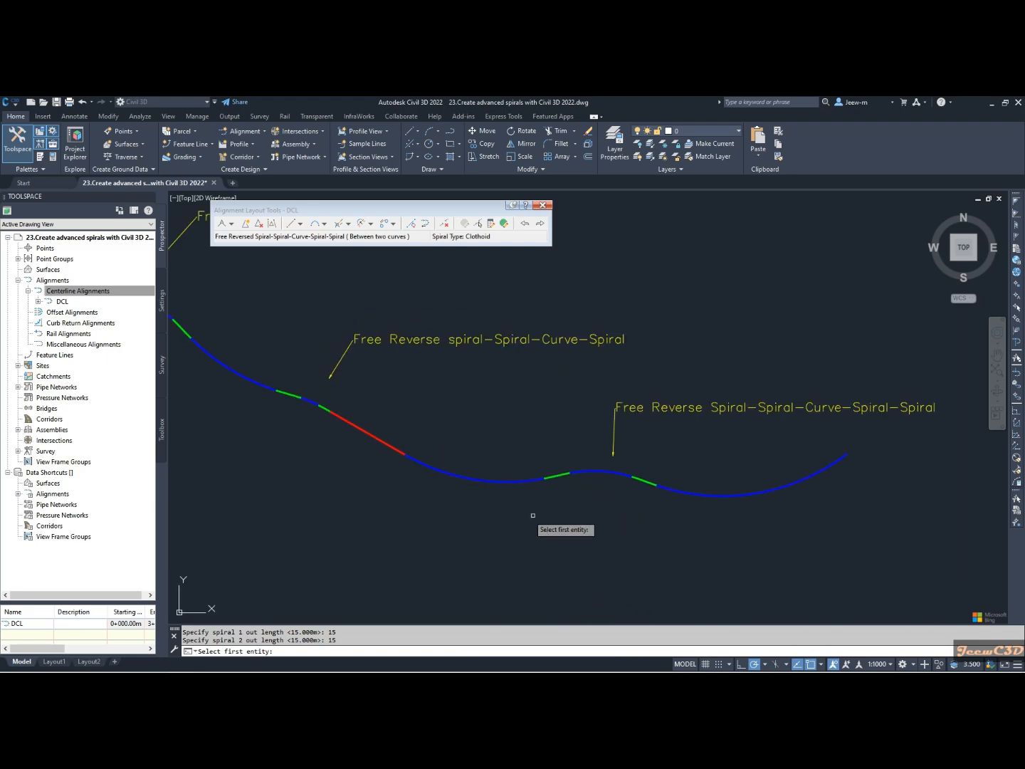
scroll(729, 451, "down", 3)
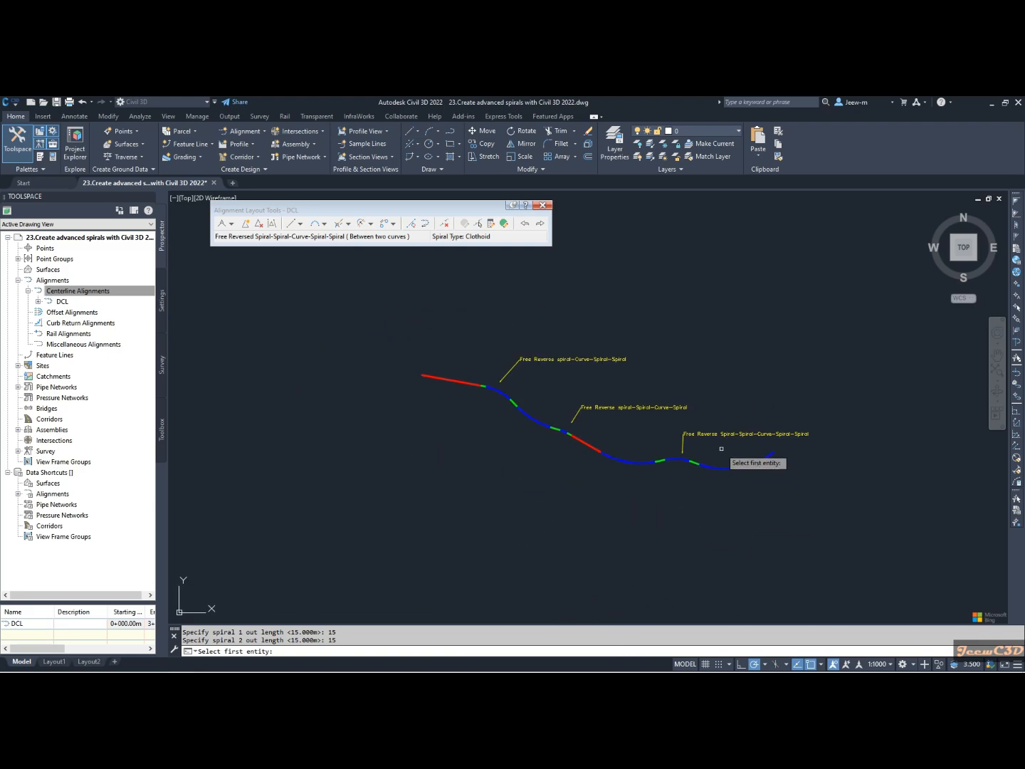